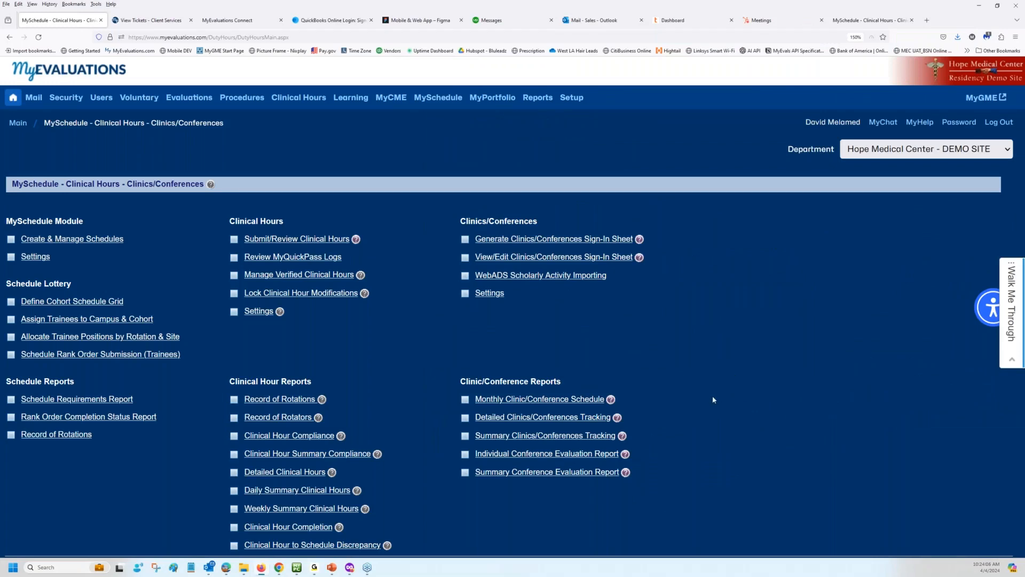
# Open the settings page of the MySchedule module.
pyautogui.hotkey('ctrl', '+')
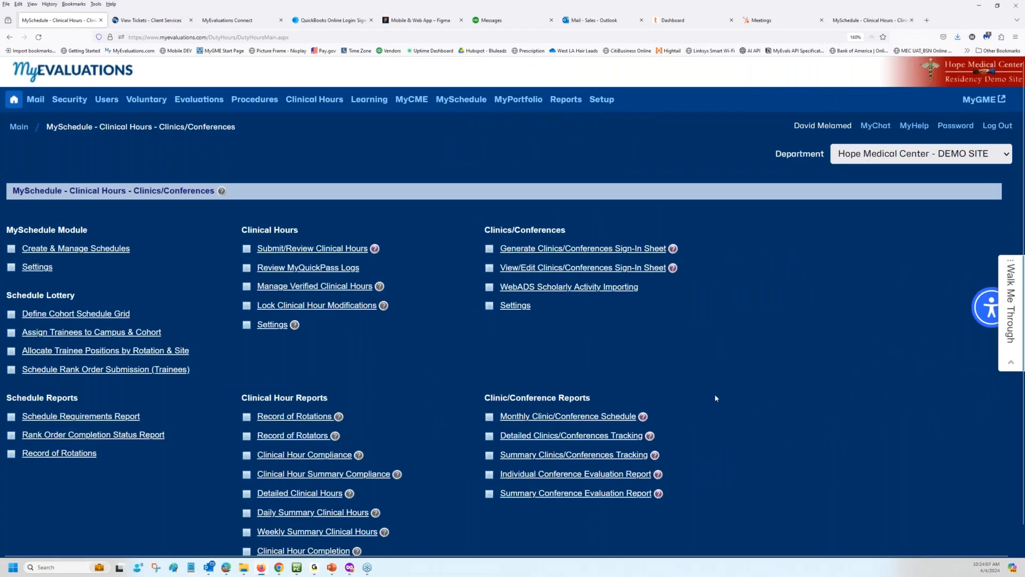
pyautogui.click(326, 103)
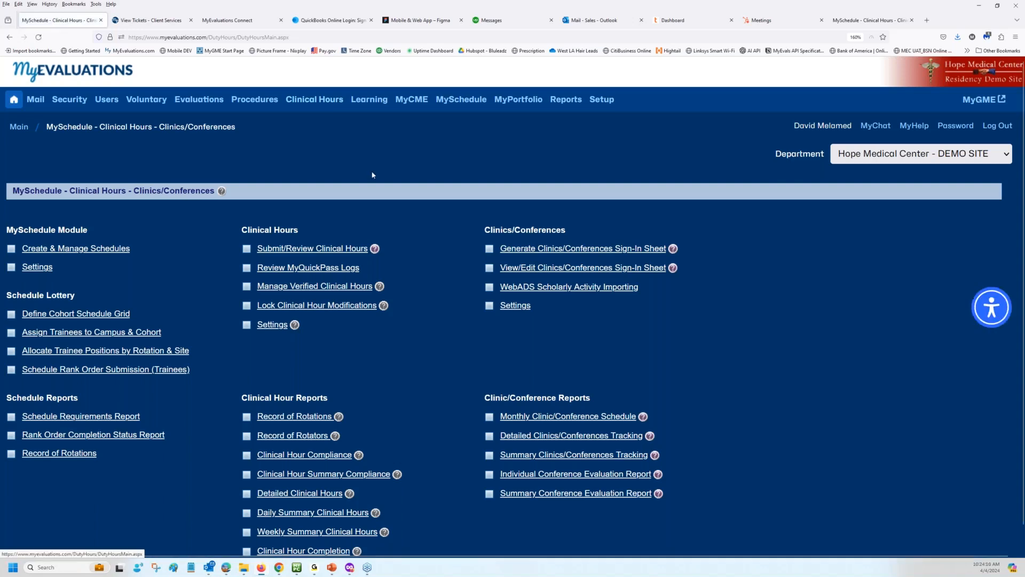
pyautogui.hotkey('ctrl', '+')
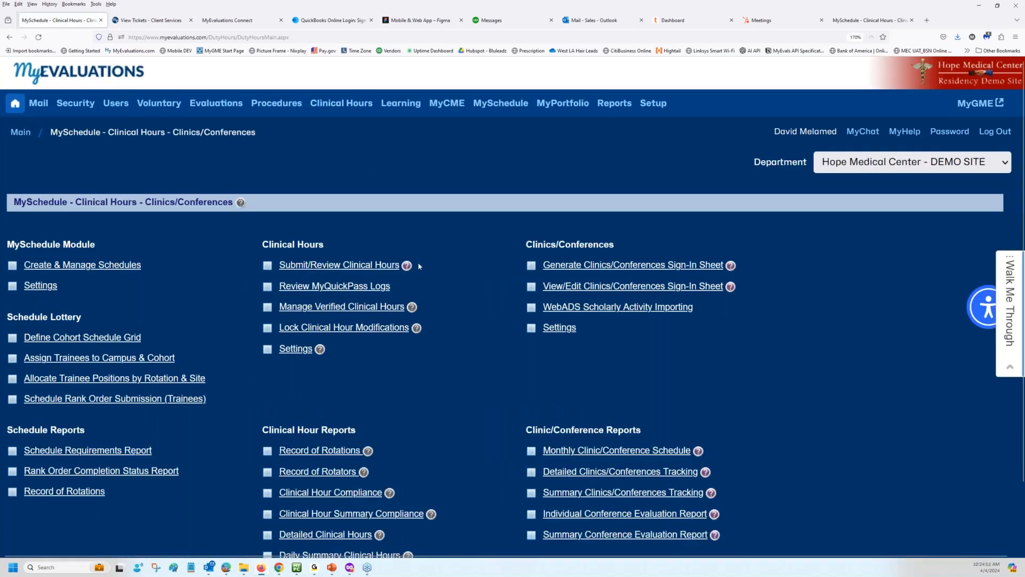
pyautogui.hotkey('ctrl', '+')
pyautogui.hotkey('ctrl', '+')
pyautogui.hotkey('ctrl', '+')
pyautogui.hotkey('ctrl', '+')
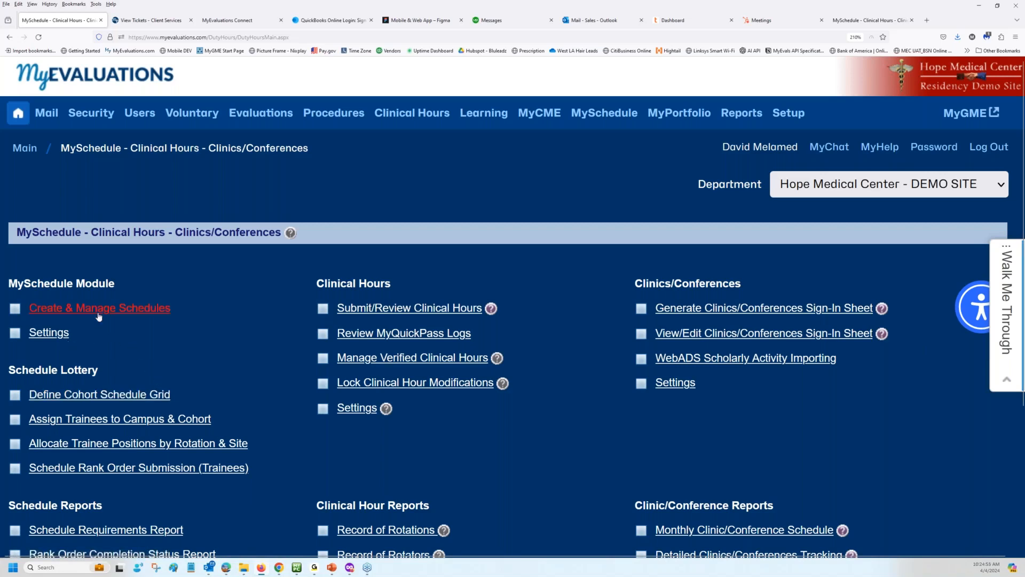
pyautogui.click(61, 334)
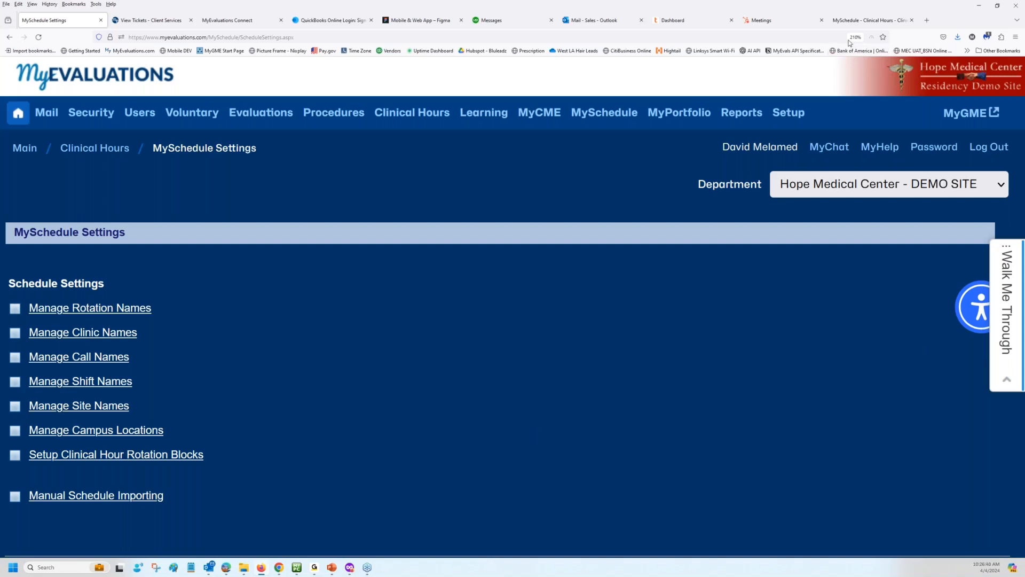
# Switch to the stage system's MySchedule page and open the MySchedule module's new Settings page.
pyautogui.click(861, 25)
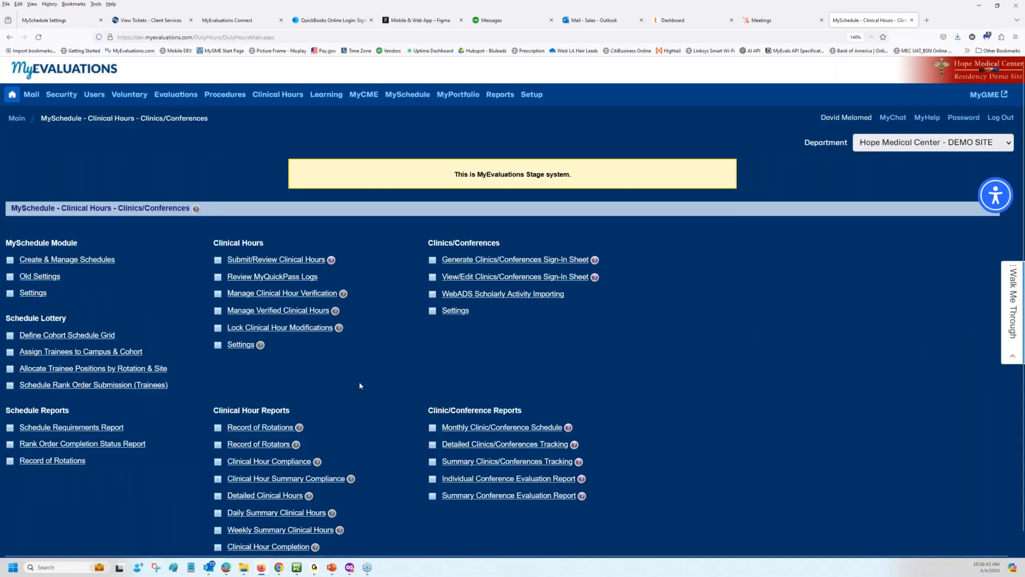
pyautogui.hotkey('ctrl', '+')
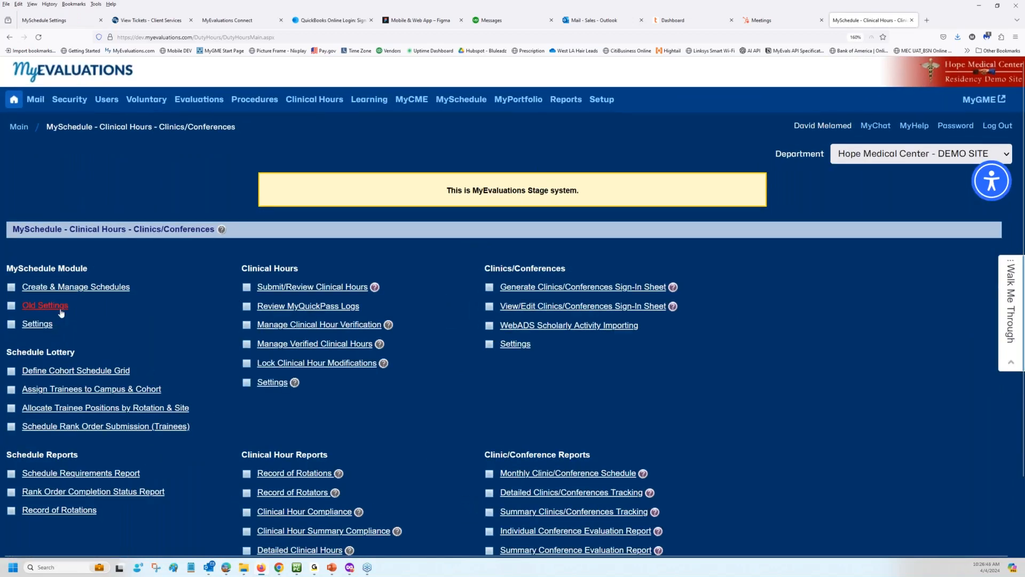
pyautogui.click(37, 324)
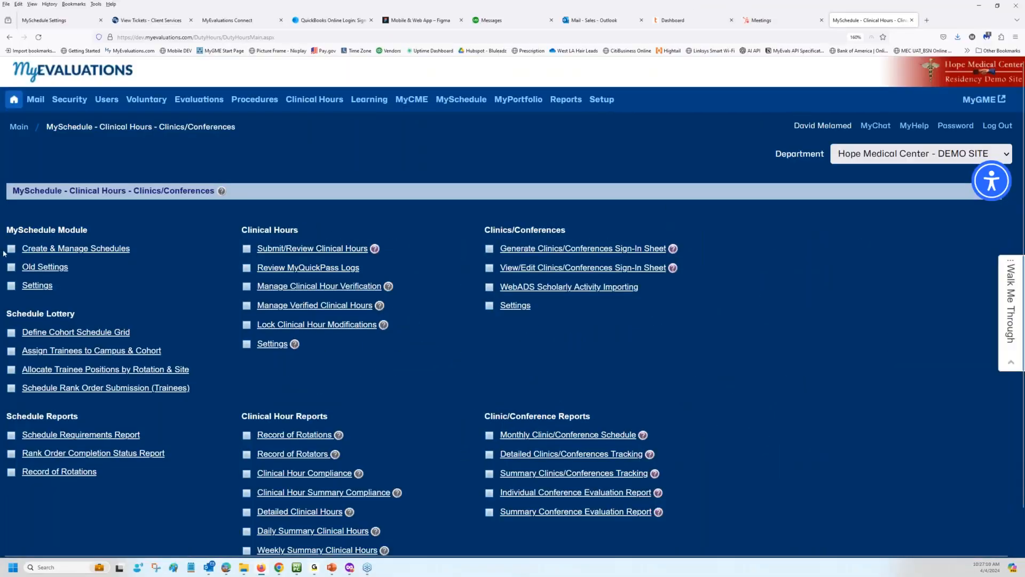
pyautogui.click(36, 286)
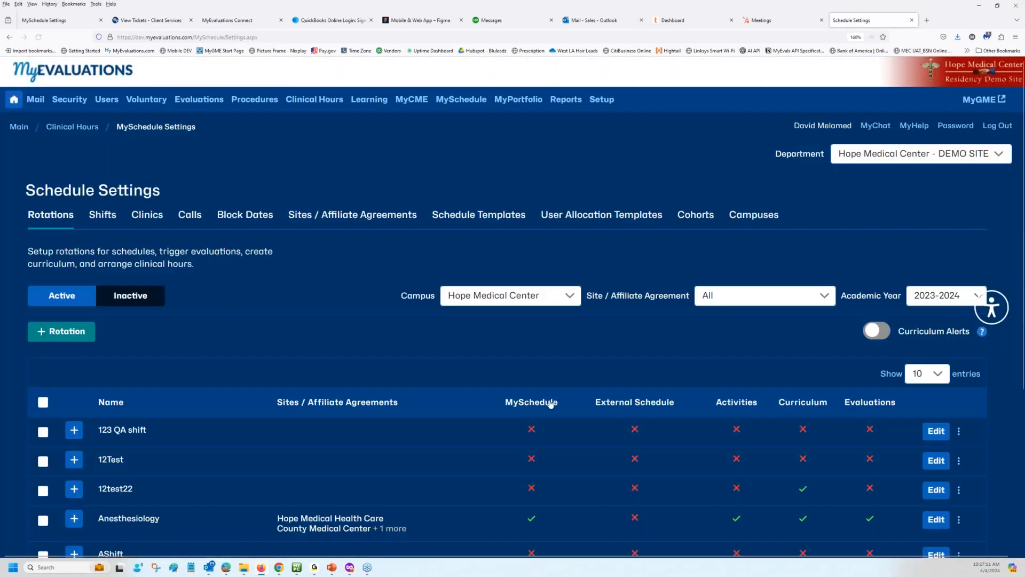
pyautogui.hotkey('ctrl', '-')
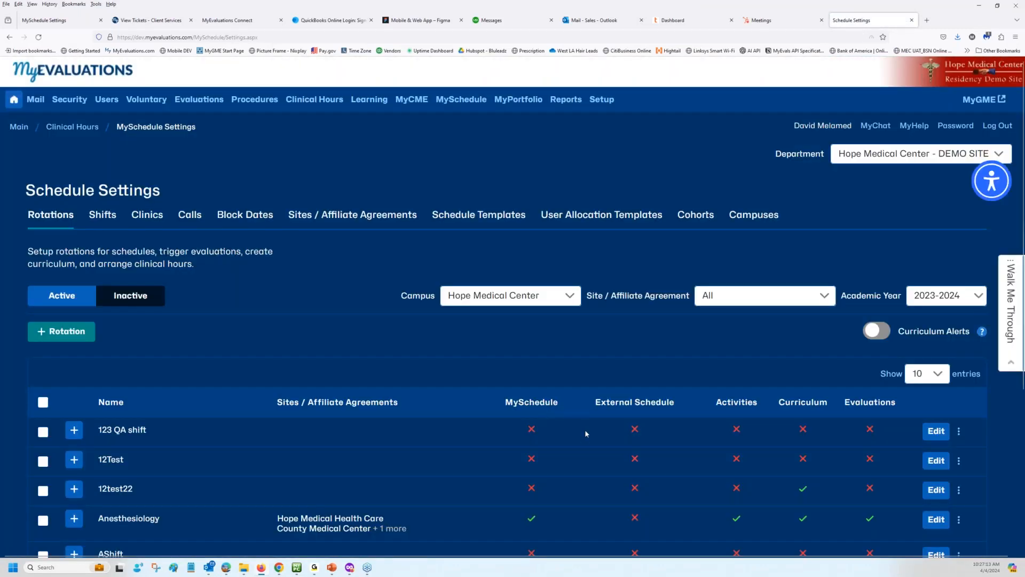
pyautogui.hotkey('ctrl', '-')
pyautogui.hotkey('ctrl', '-')
pyautogui.hotkey('ctrl', '-')
pyautogui.hotkey('ctrl', '-')
pyautogui.hotkey('ctrl', '-')
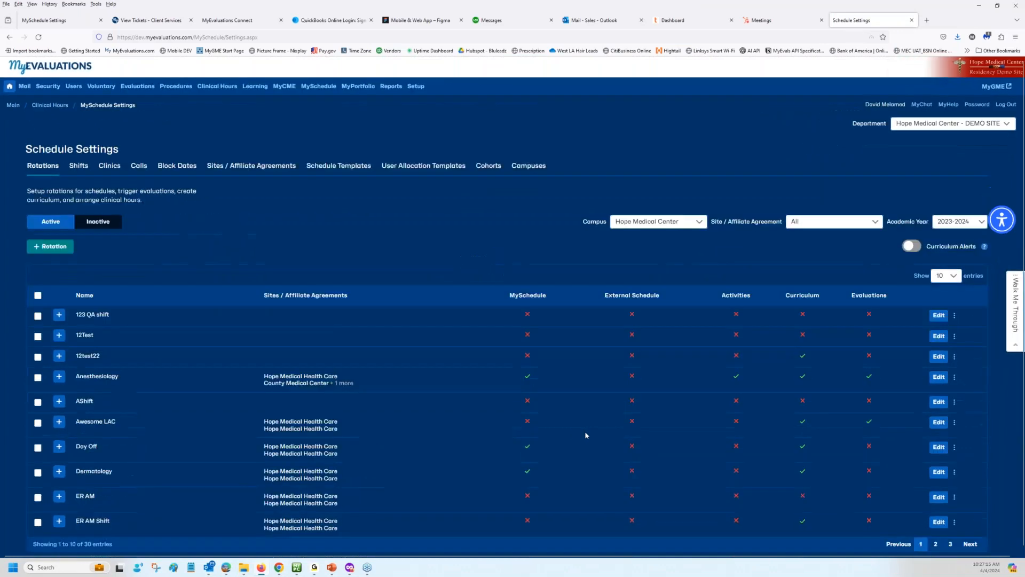
pyautogui.hotkey('ctrl', '+')
pyautogui.hotkey('ctrl', '+')
# Compare the live site's settings list with the stage site's Shifts, Clinics, Calls and Block Dates settings, ending on Rotations.
pyautogui.click(49, 21)
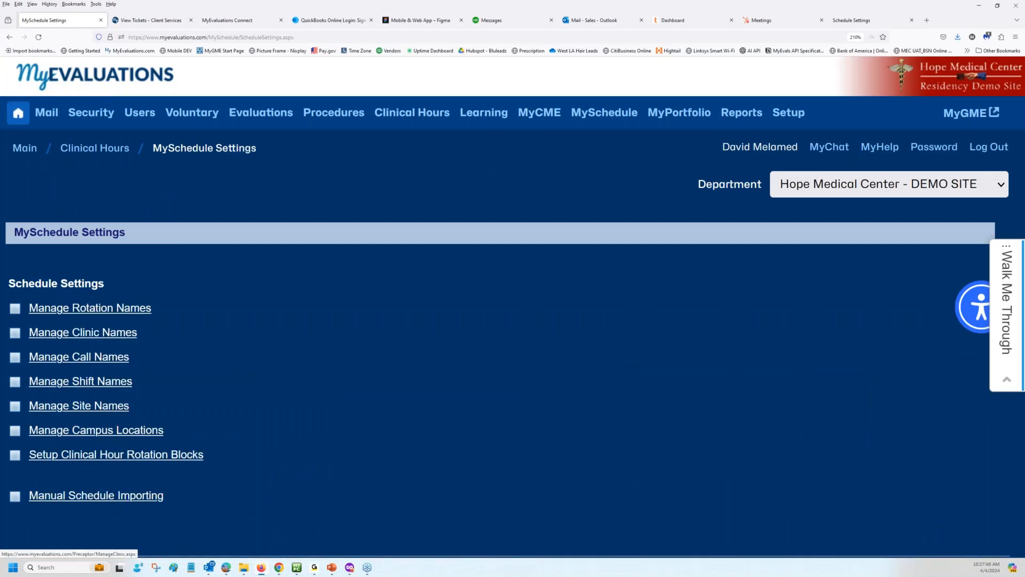
pyautogui.click(848, 26)
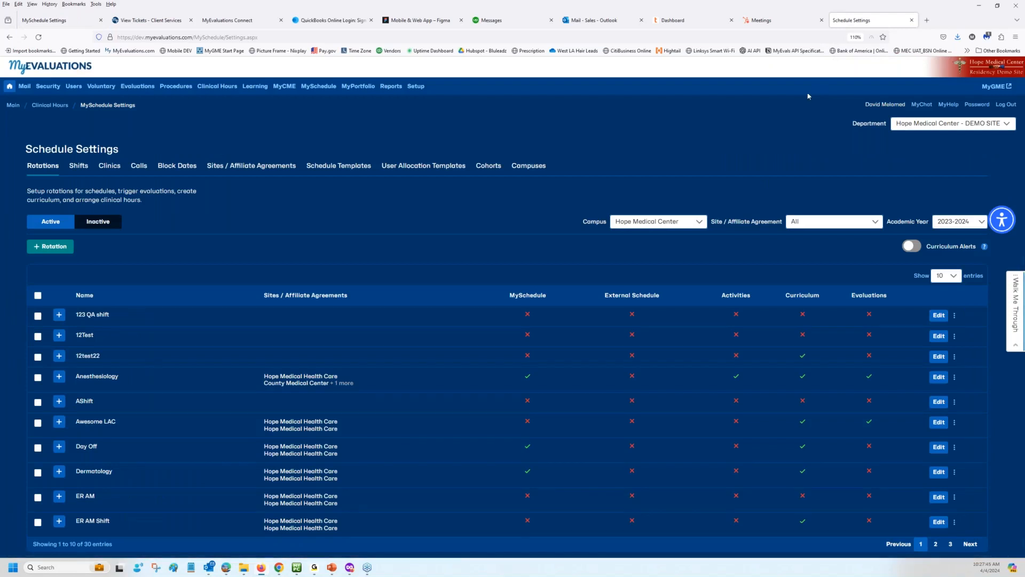
pyautogui.click(75, 167)
pyautogui.click(104, 167)
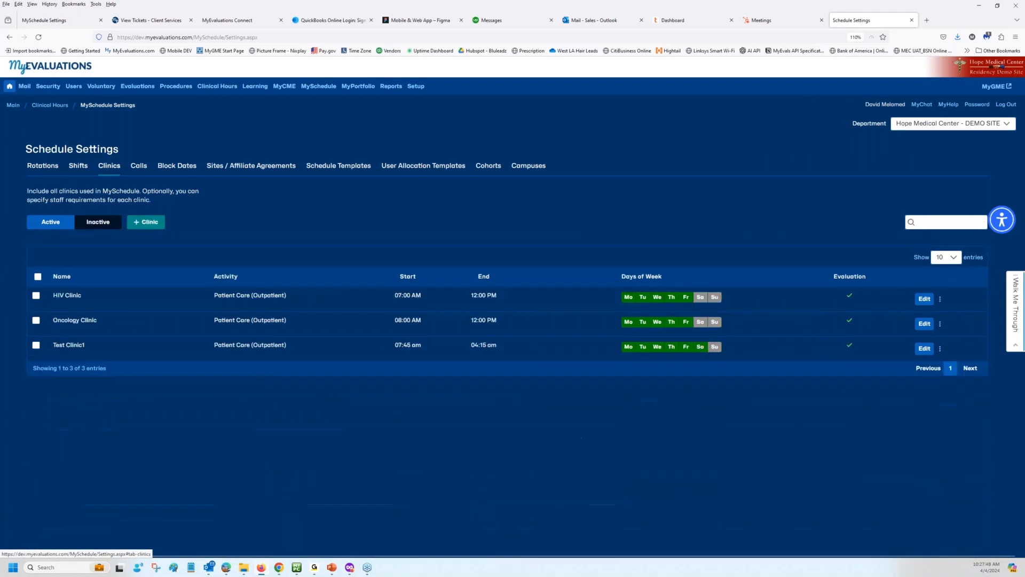
pyautogui.click(138, 166)
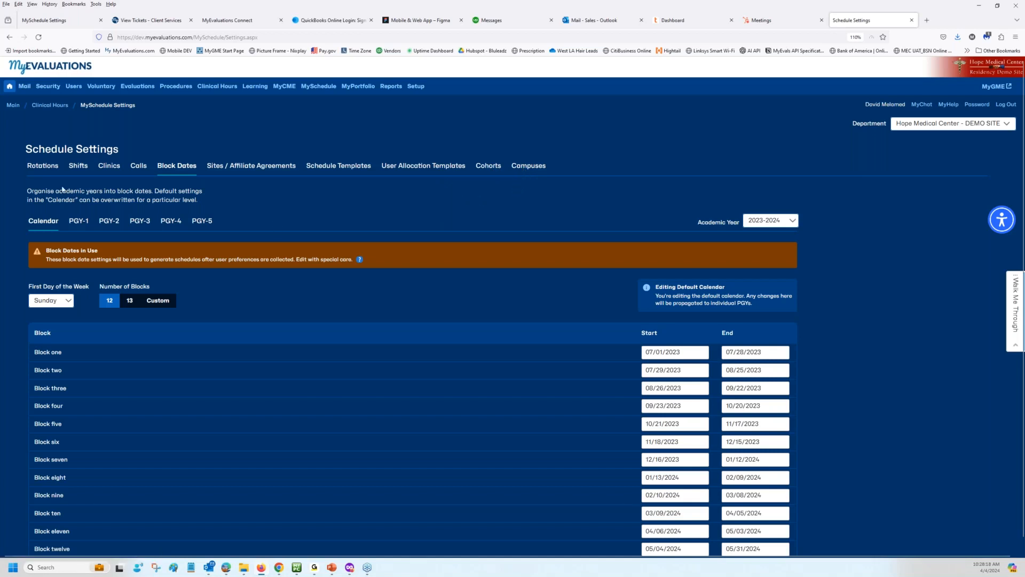
pyautogui.click(42, 167)
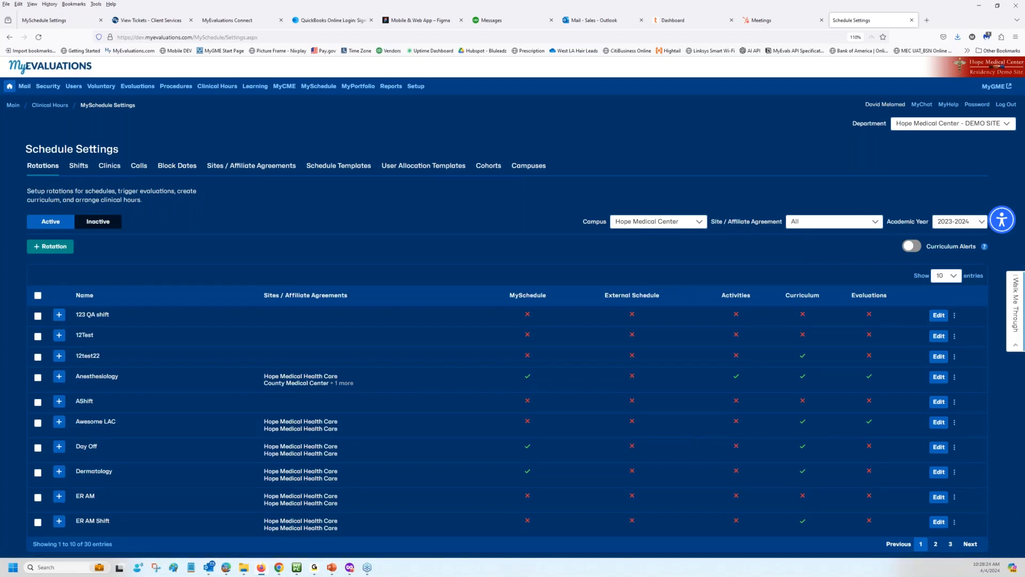
# Open Manage Rotation Names on the live site and look over the rotations for academic year 2023-2024.
pyautogui.click(62, 22)
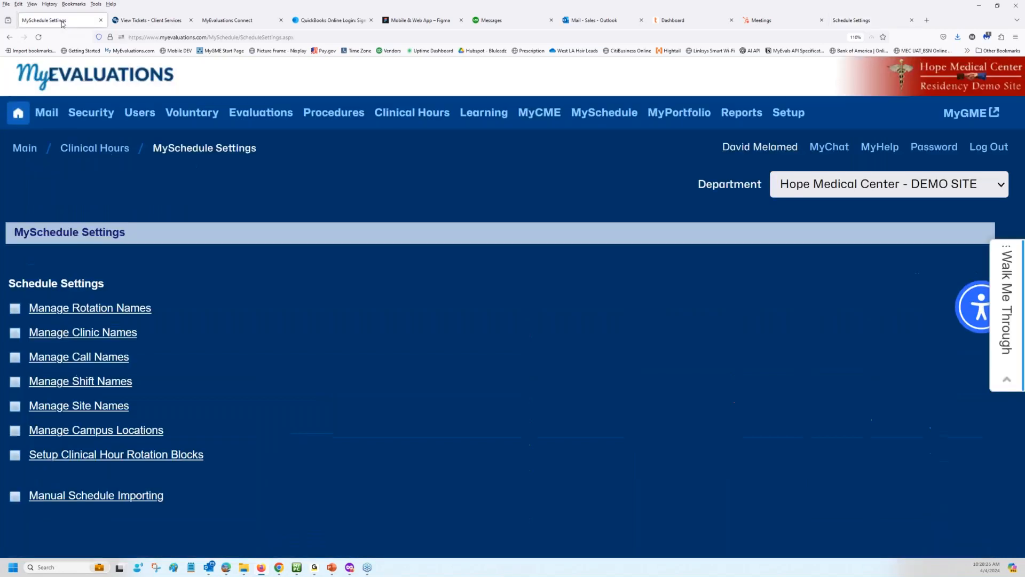
pyautogui.click(86, 313)
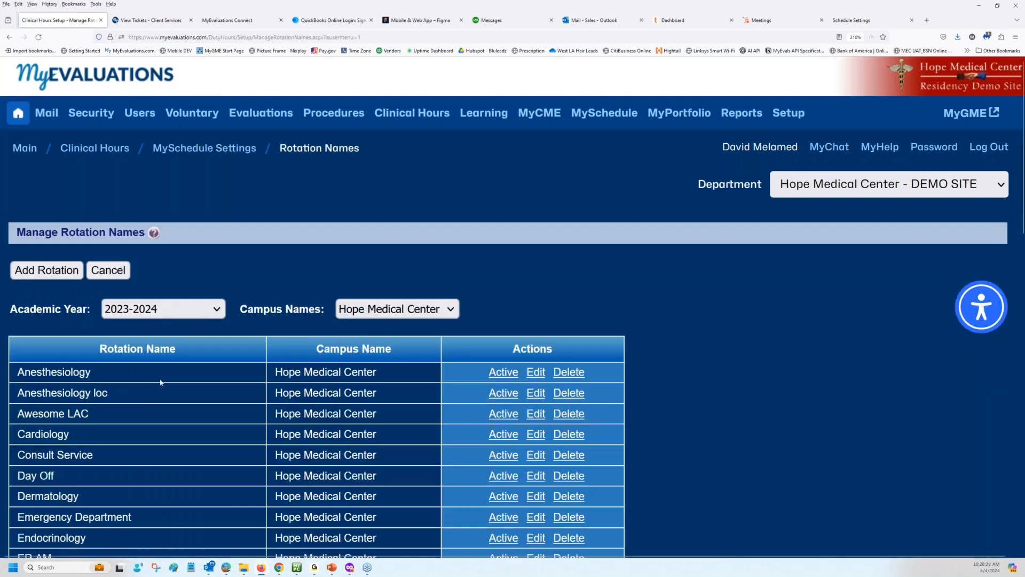
pyautogui.scroll(-2, 161, 383)
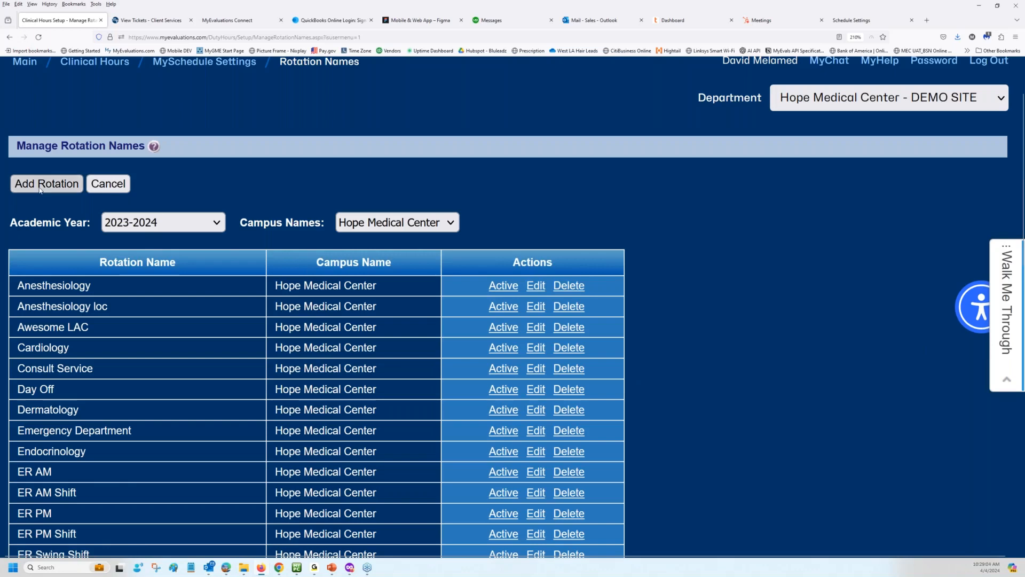
pyautogui.scroll(2, 106, 324)
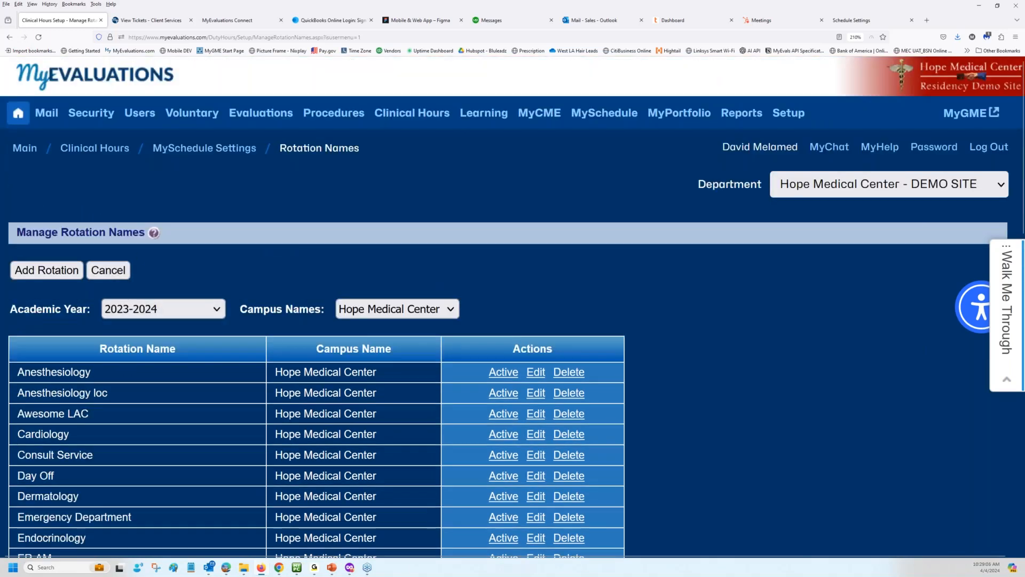
# Compare the live rotation list with the stage site's Rotations settings and return to the live MySchedule Settings page.
pyautogui.click(855, 20)
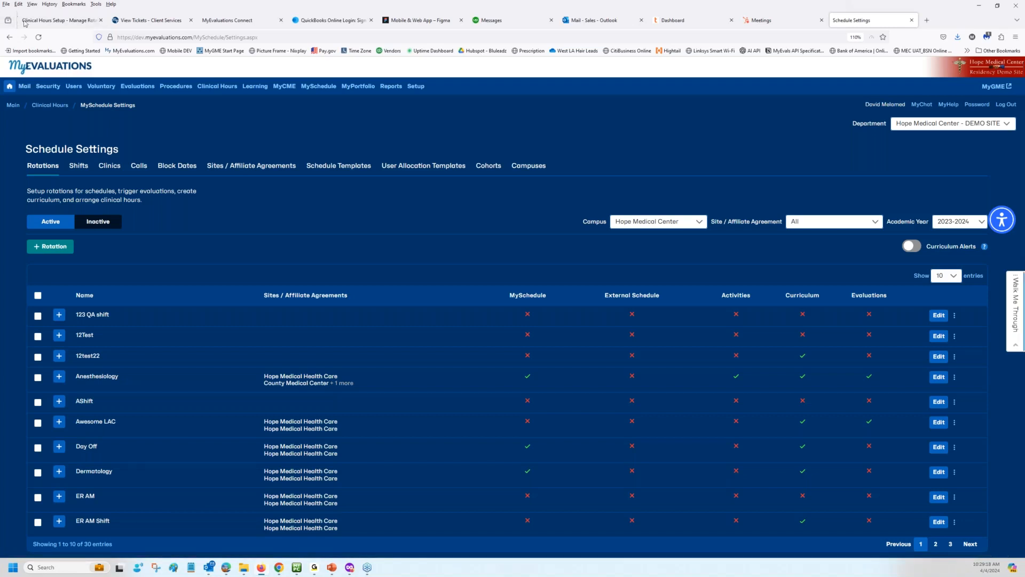
pyautogui.click(61, 20)
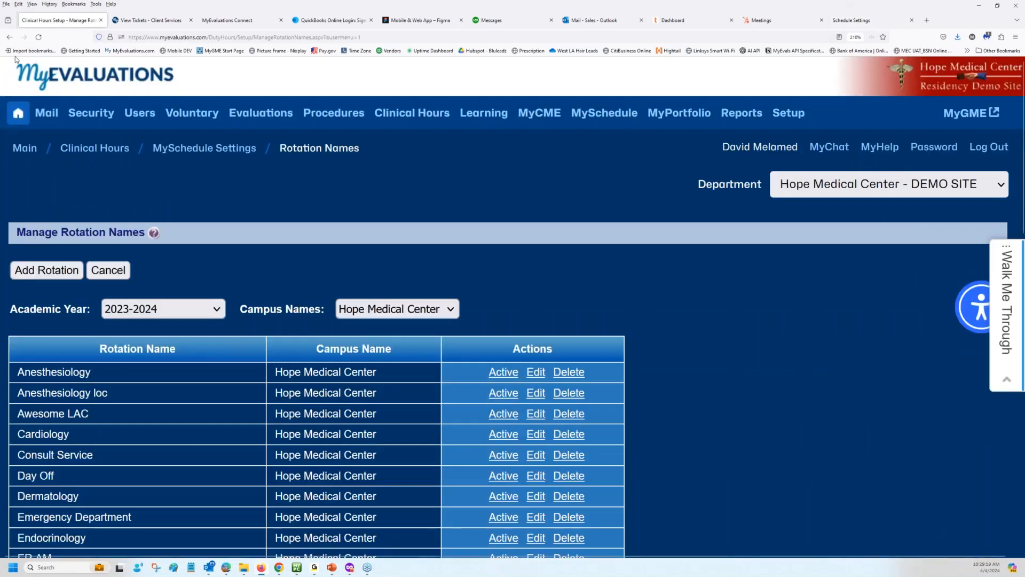
pyautogui.hotkey('alt', 'Left')
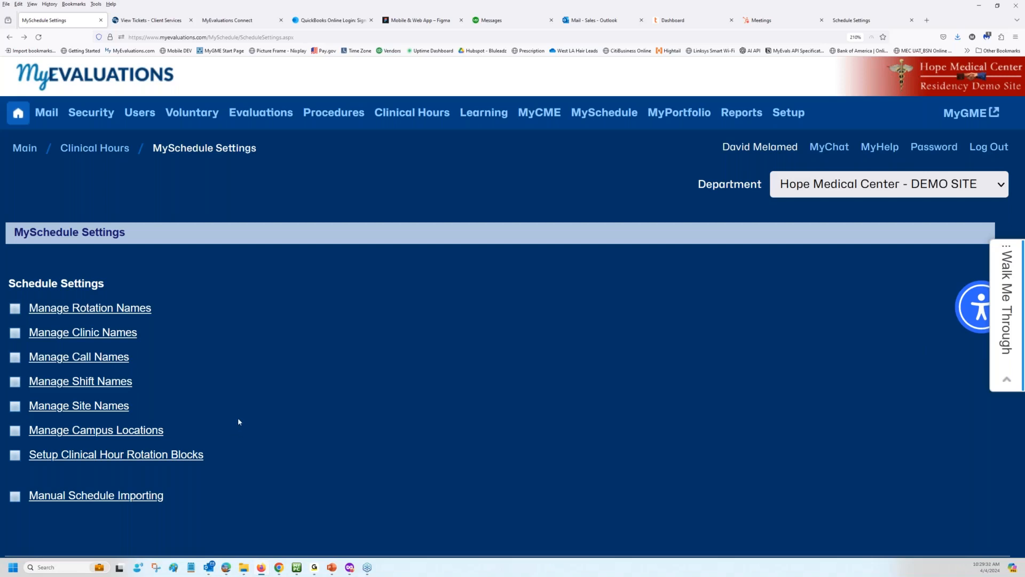
# Examine the rotations table and its filters in the stage site's Schedule Settings.
pyautogui.click(851, 20)
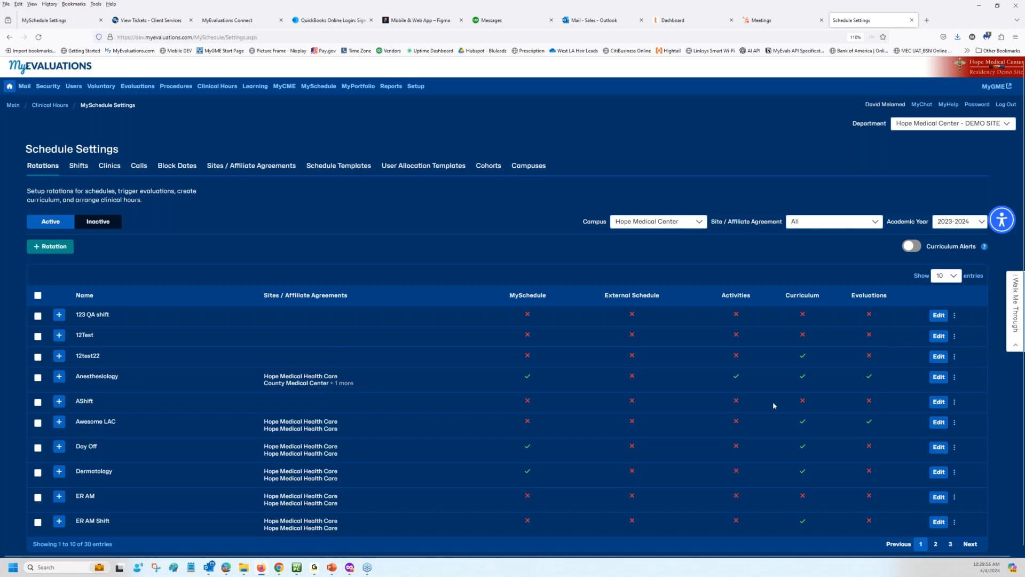
pyautogui.hotkey('ctrl', '+')
pyautogui.hotkey('ctrl', '+')
pyautogui.hotkey('ctrl', '+')
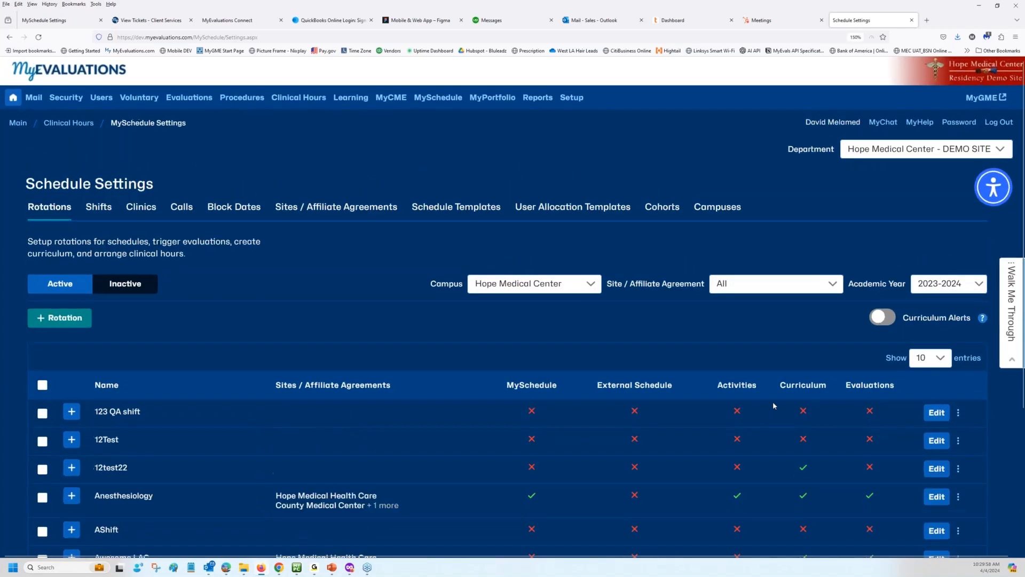
pyautogui.hotkey('ctrl', '+')
pyautogui.hotkey('ctrl', '+')
pyautogui.hotkey('ctrl', '+')
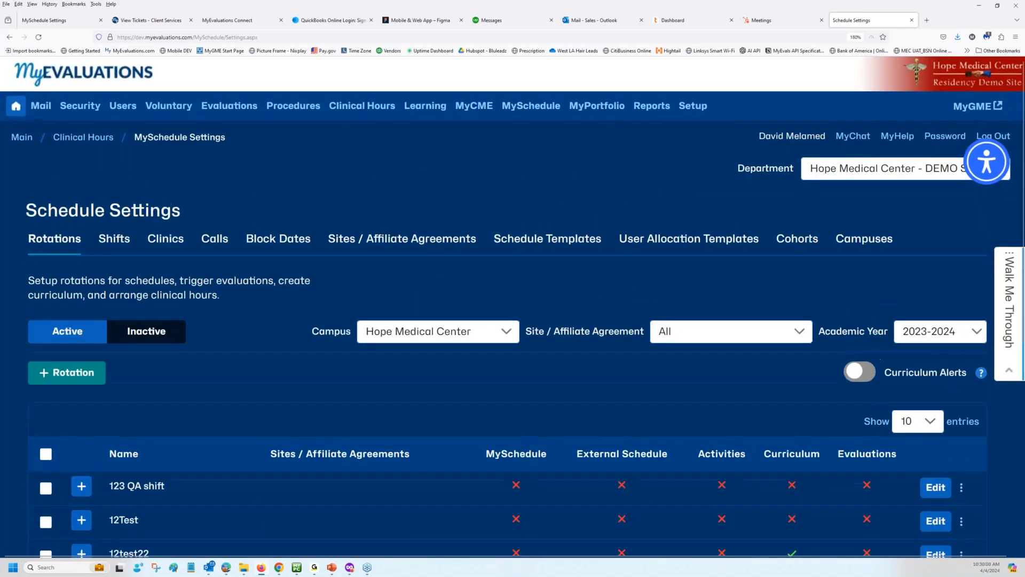
pyautogui.scroll(-6, 513, 307)
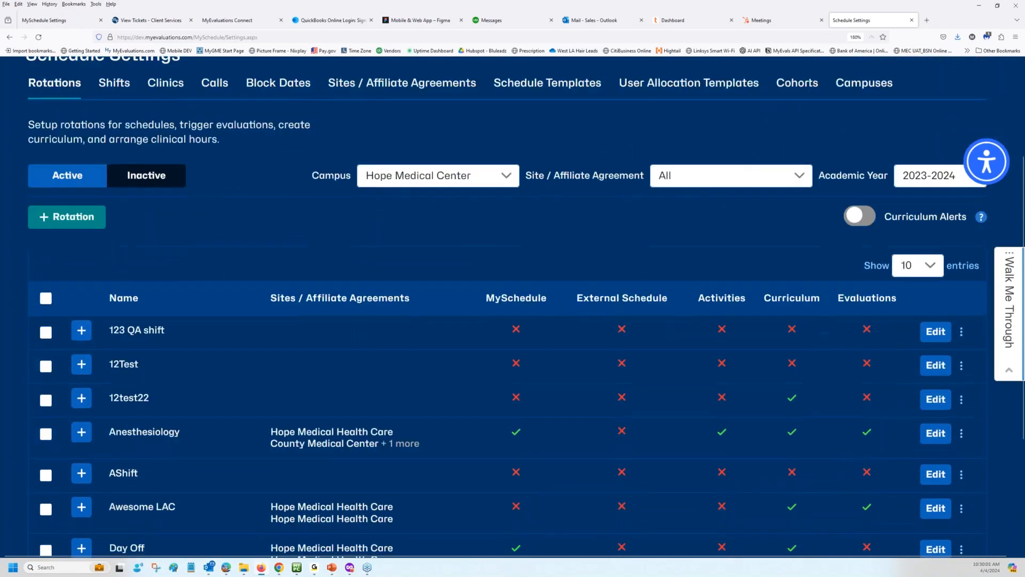
pyautogui.scroll(6, 513, 307)
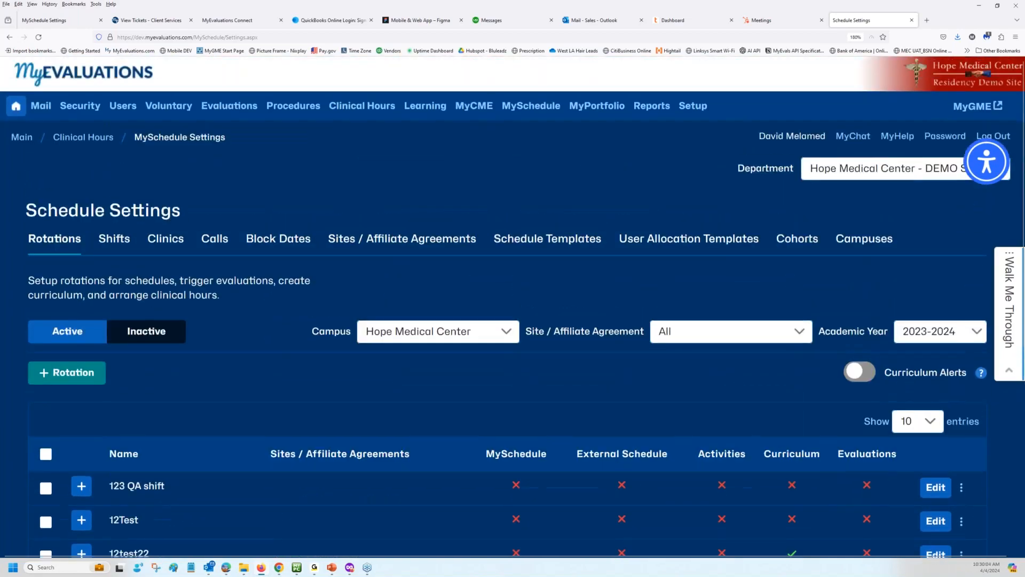
# Display the inactive rotations in the stage site's Rotations settings and switch back to the active ones.
pyautogui.hotkey('ctrl', '+')
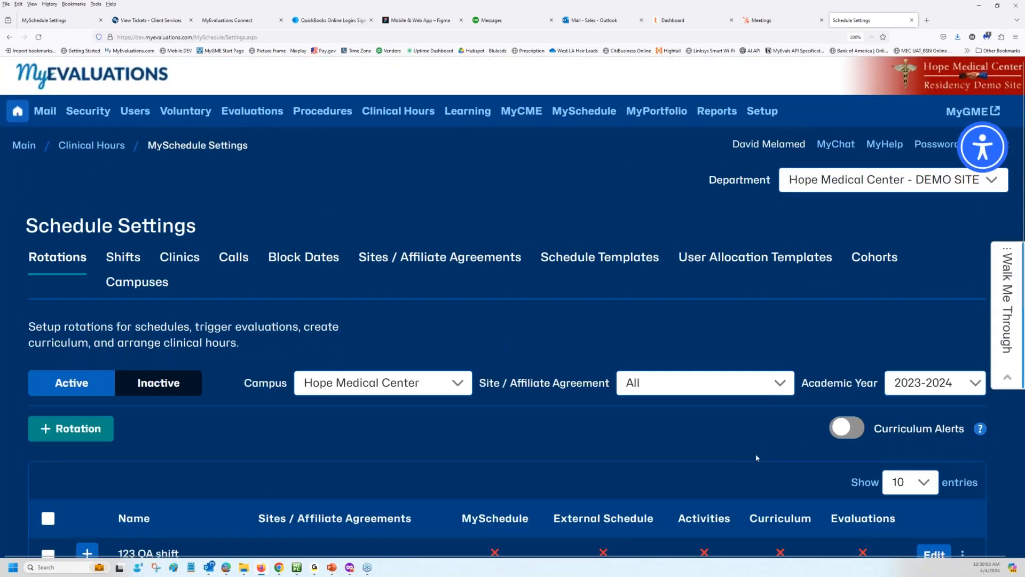
pyautogui.scroll(-2, 755, 457)
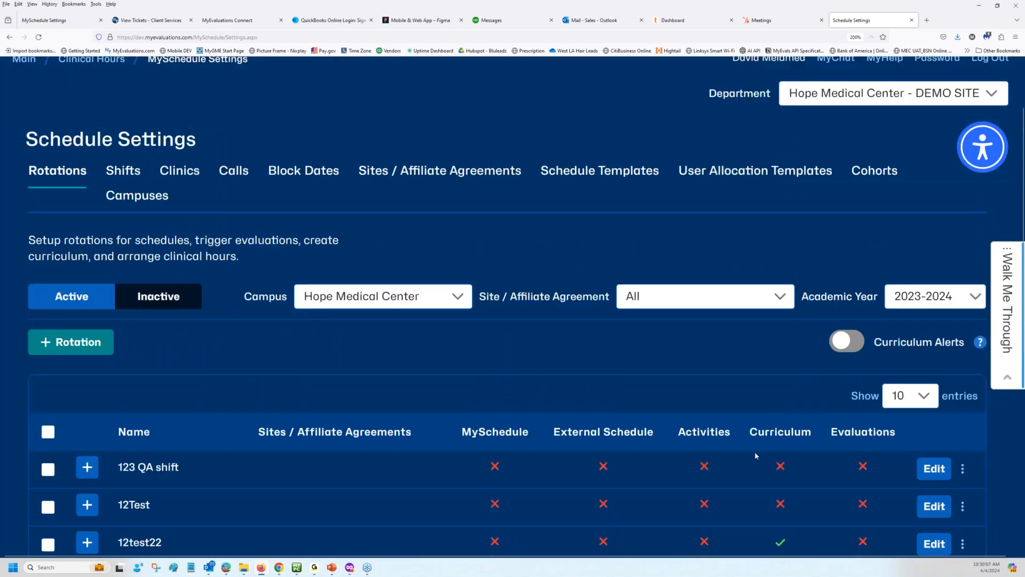
pyautogui.hotkey('ctrl', '-')
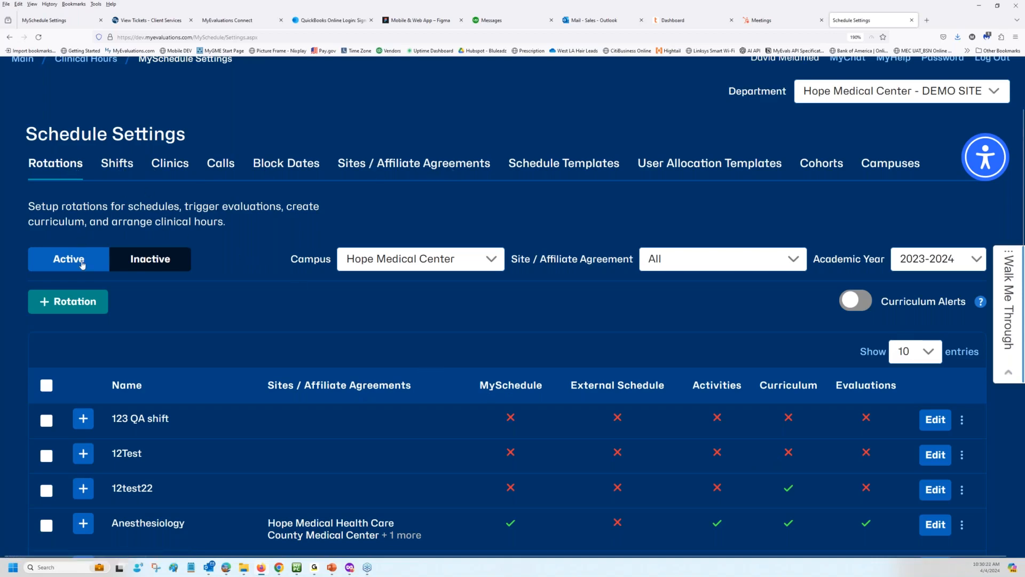
pyautogui.click(137, 262)
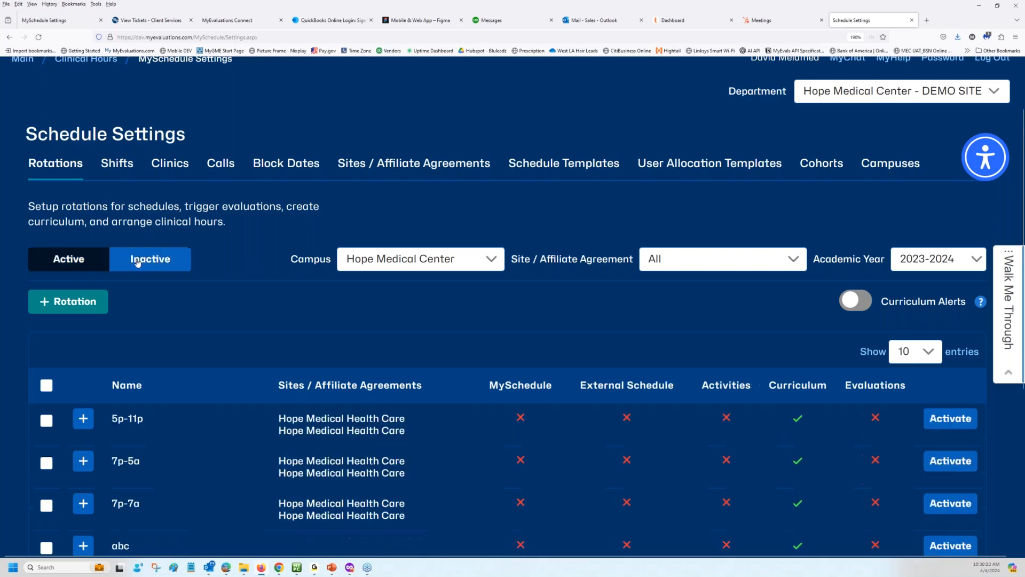
pyautogui.click(83, 266)
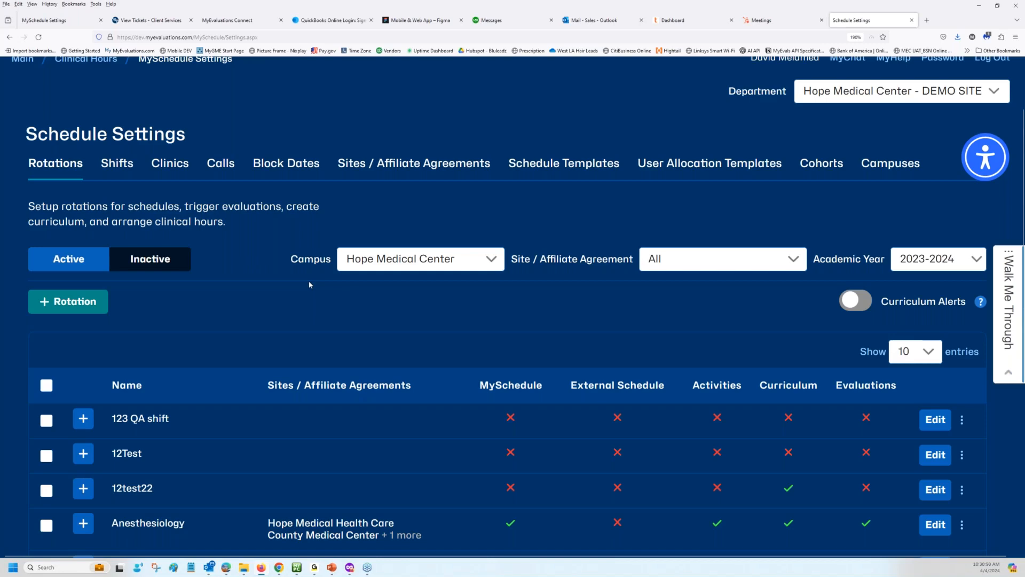
# Reopen the Manage Rotation Names page on the live site.
pyautogui.click(44, 20)
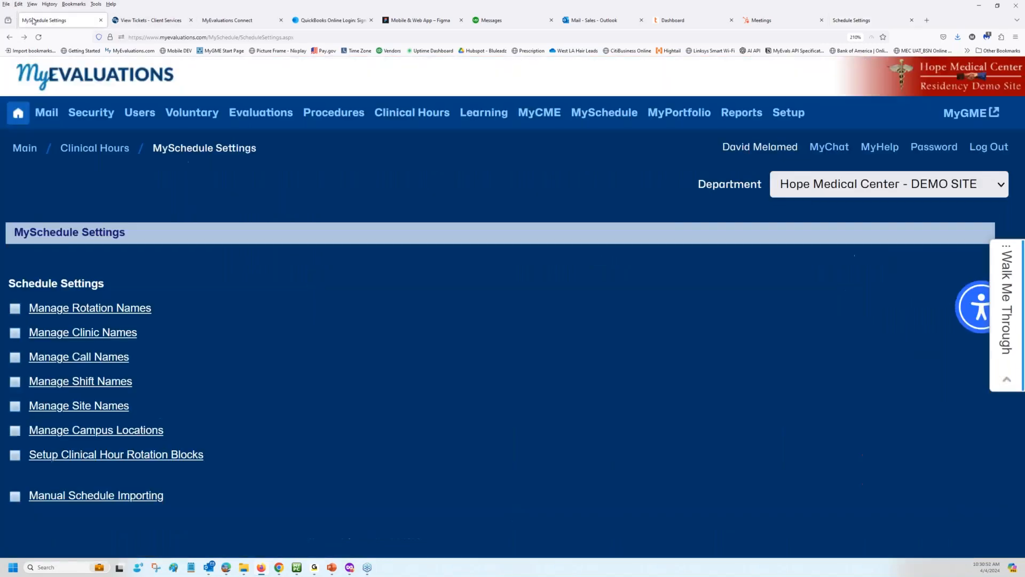
pyautogui.click(135, 313)
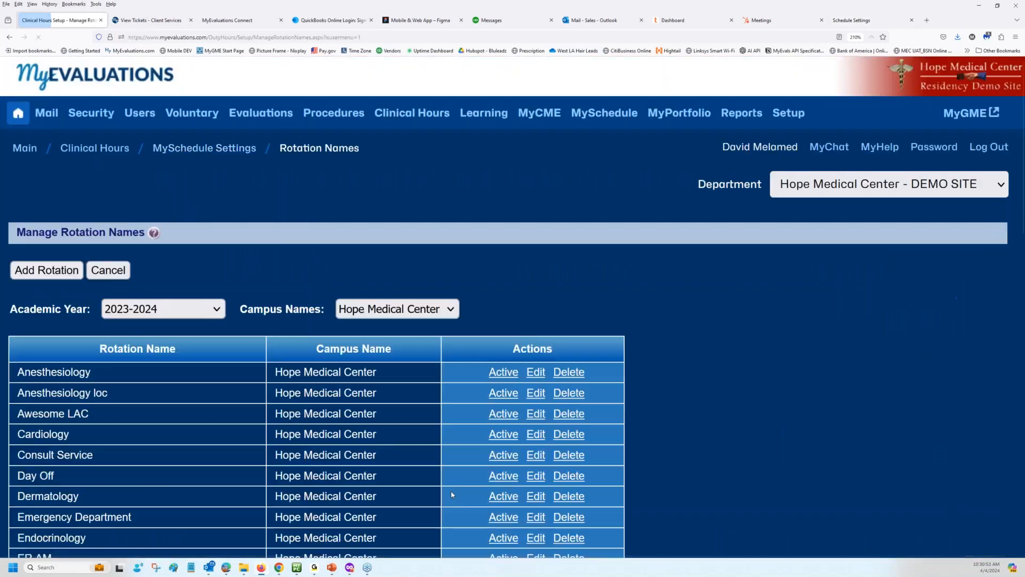
# Set the Anesthesiology rotation to inactive in the live site's rotation list and make it active again.
pyautogui.scroll(-3, 451, 490)
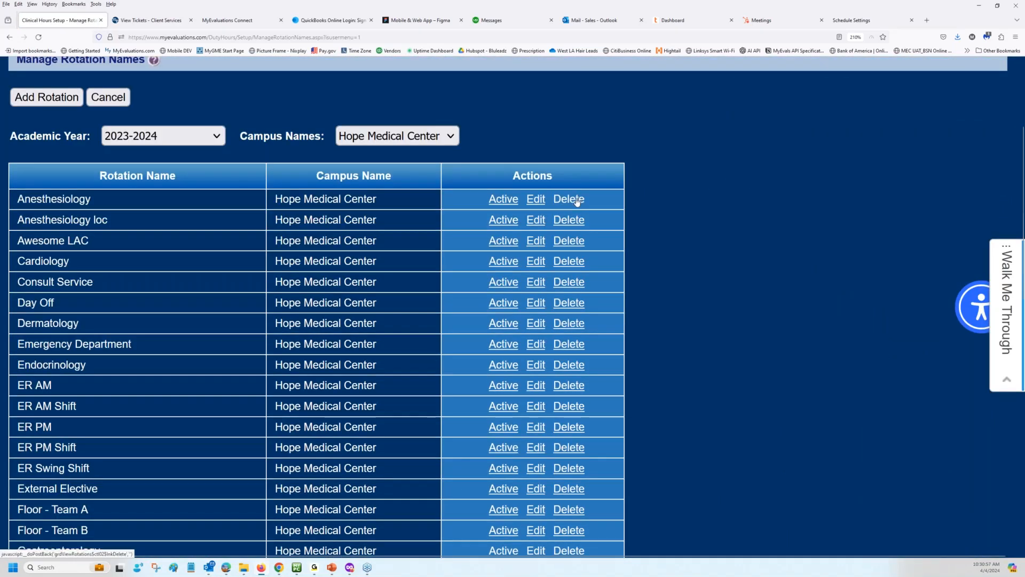
pyautogui.scroll(-10, 382, 458)
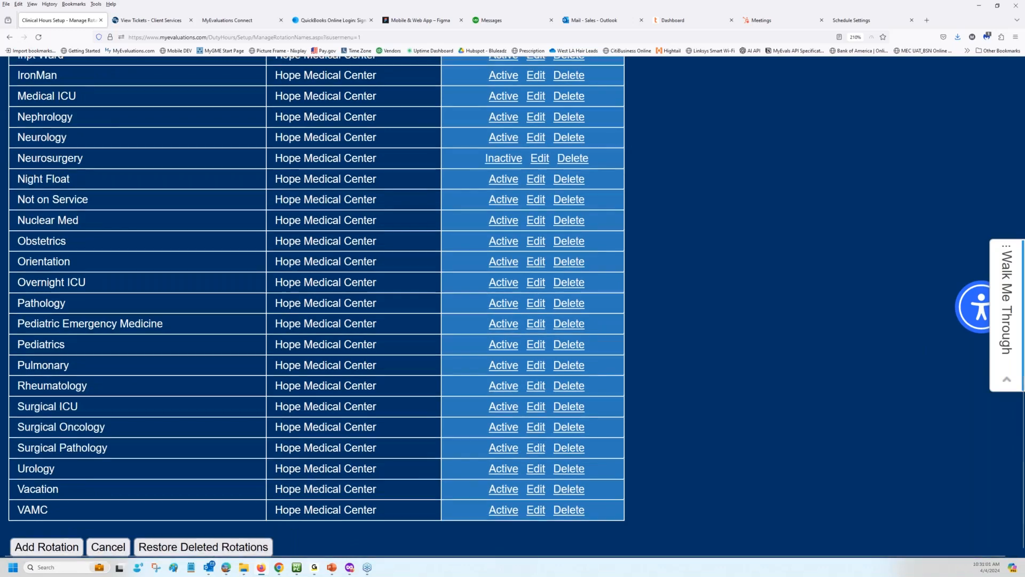
pyautogui.scroll(6, 335, 447)
pyautogui.scroll(6, 335, 447)
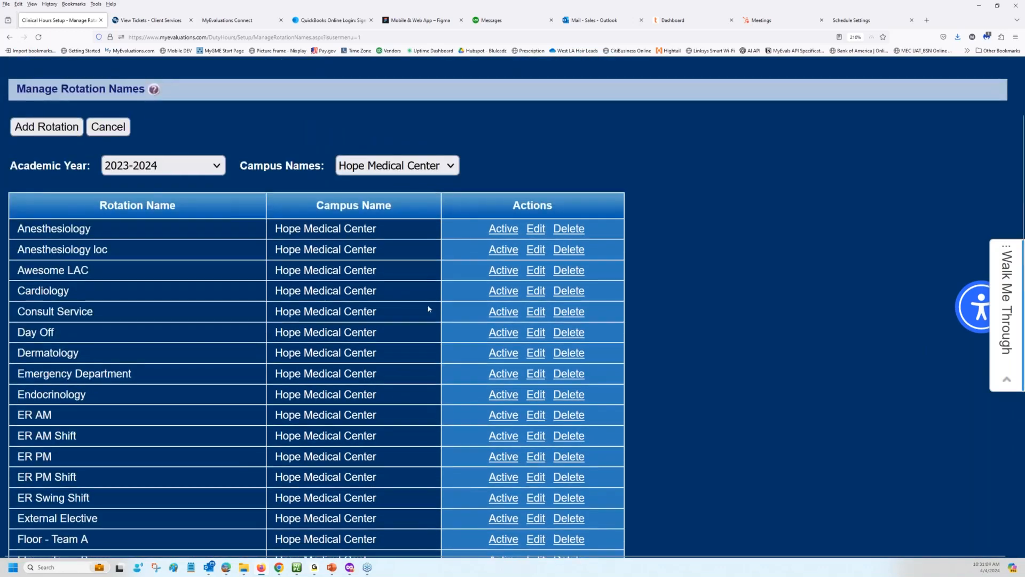
pyautogui.click(500, 231)
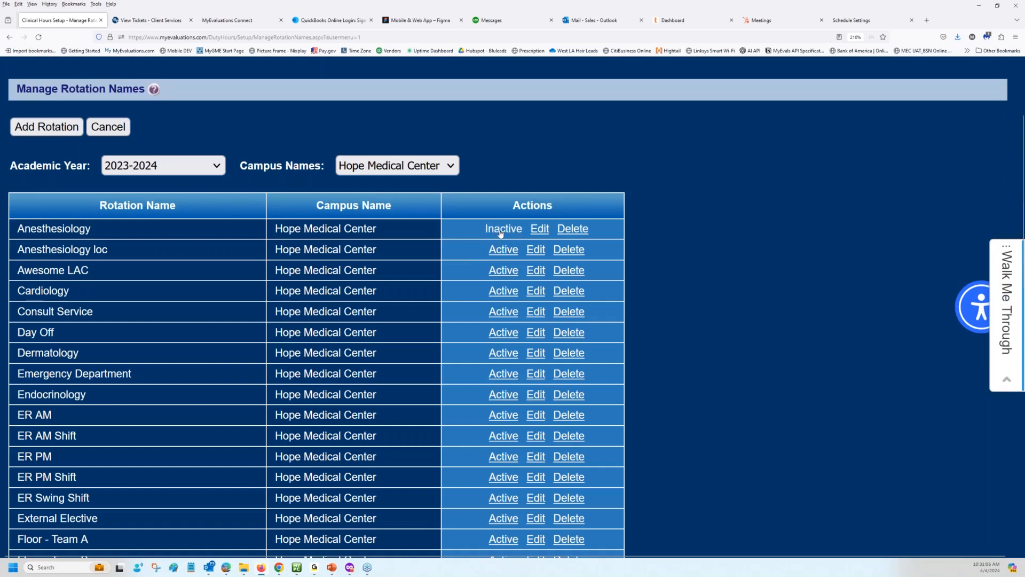
pyautogui.click(501, 233)
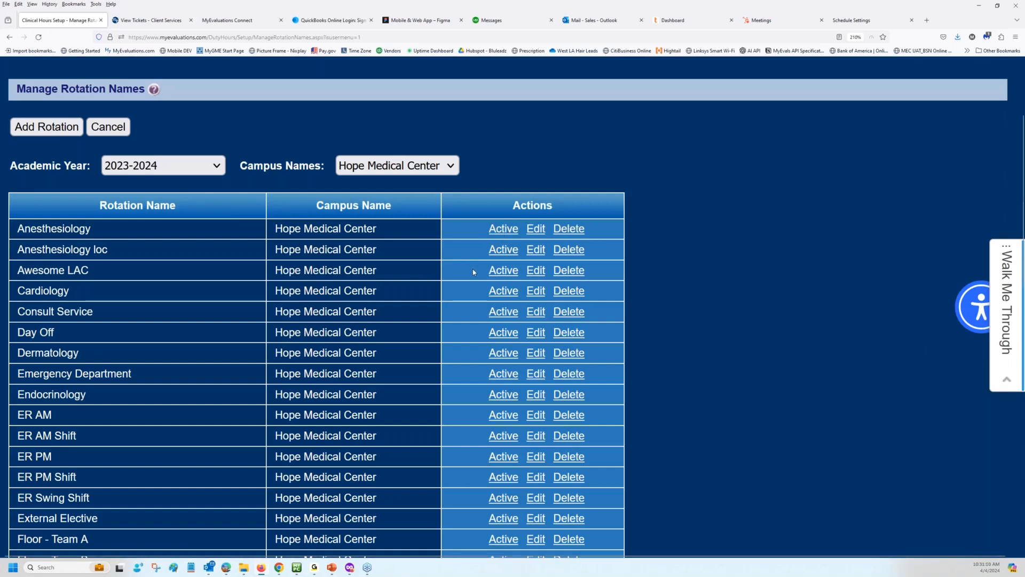
# Leave the live rotation list for the stage site's Schedule Settings and advance the presentation to the Schedule Setting slide.
pyautogui.click(861, 21)
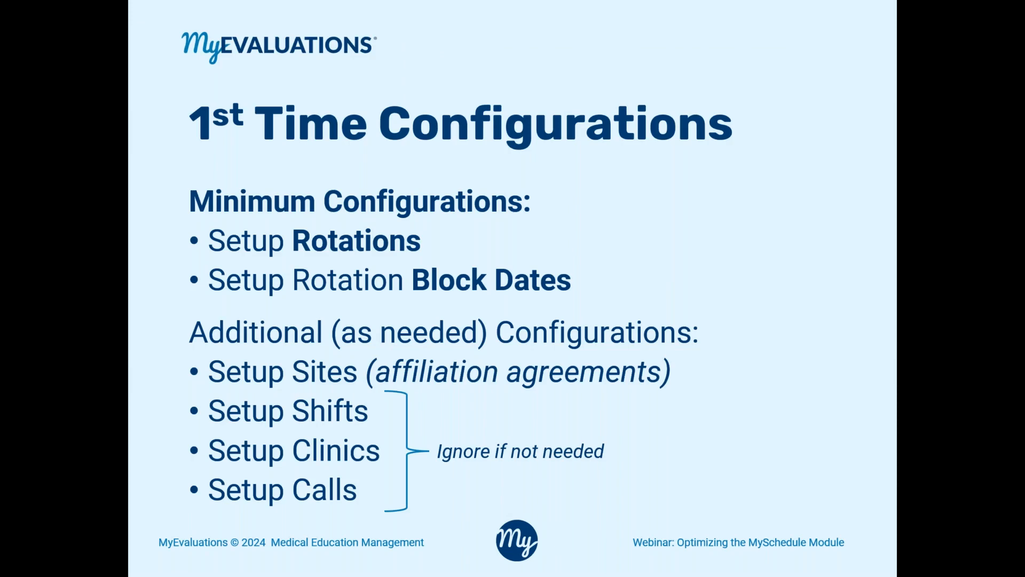
pyautogui.press('Right')
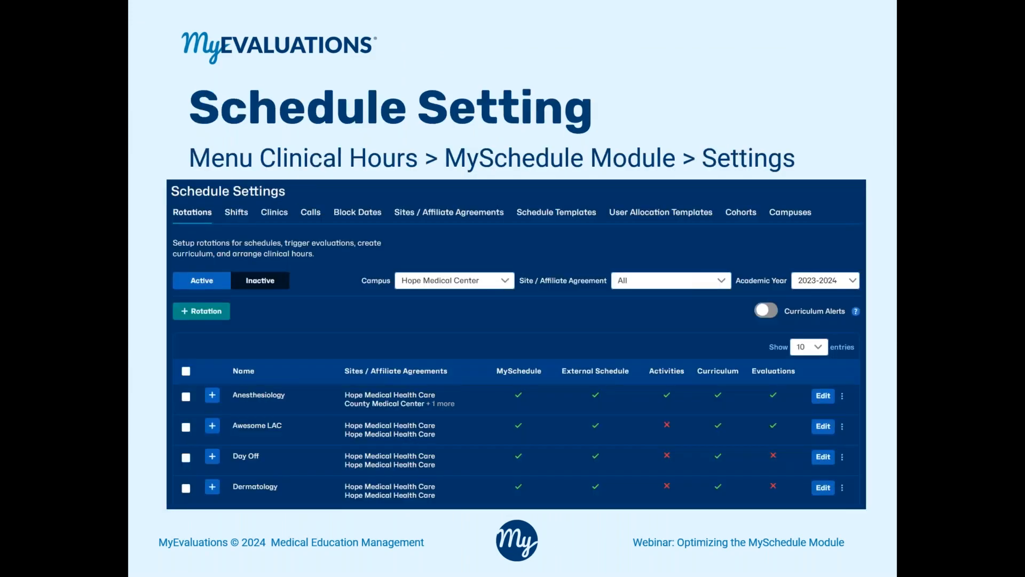
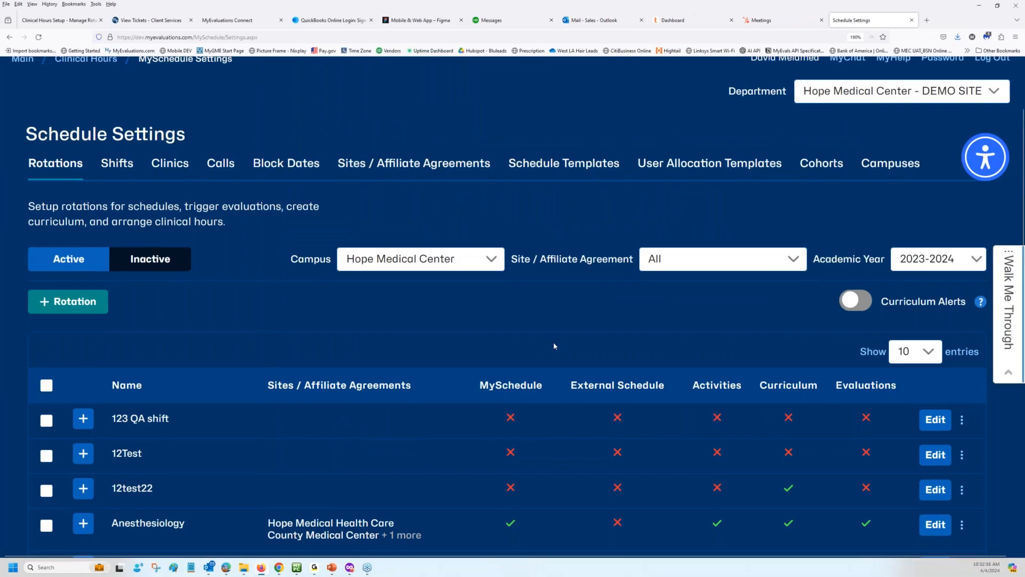
# Start a new rotation on the stage site for academic year 2023-2024, with "Happy Days Rotation" as its name and abbreviated name.
pyautogui.click(92, 303)
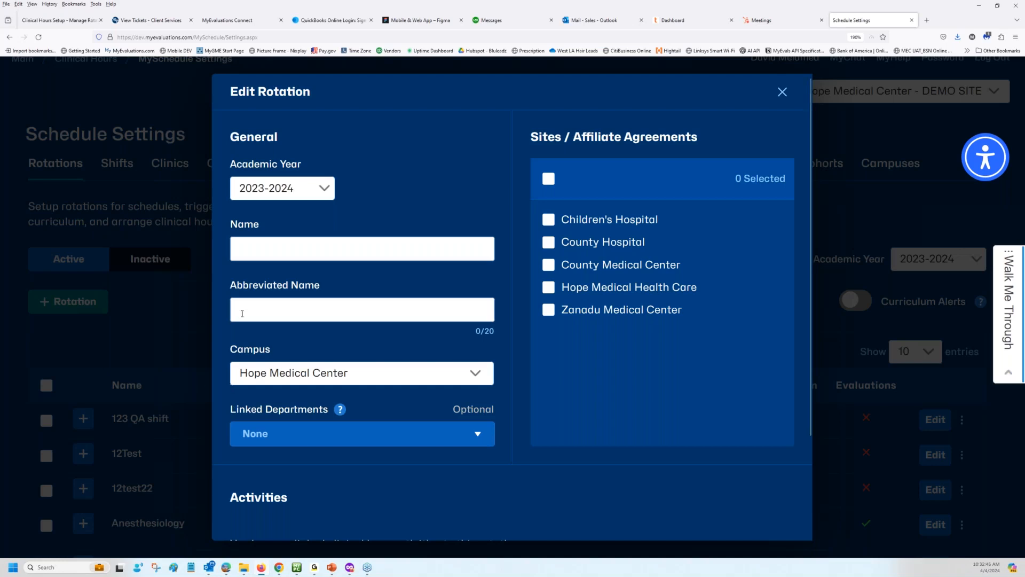
pyautogui.click(295, 190)
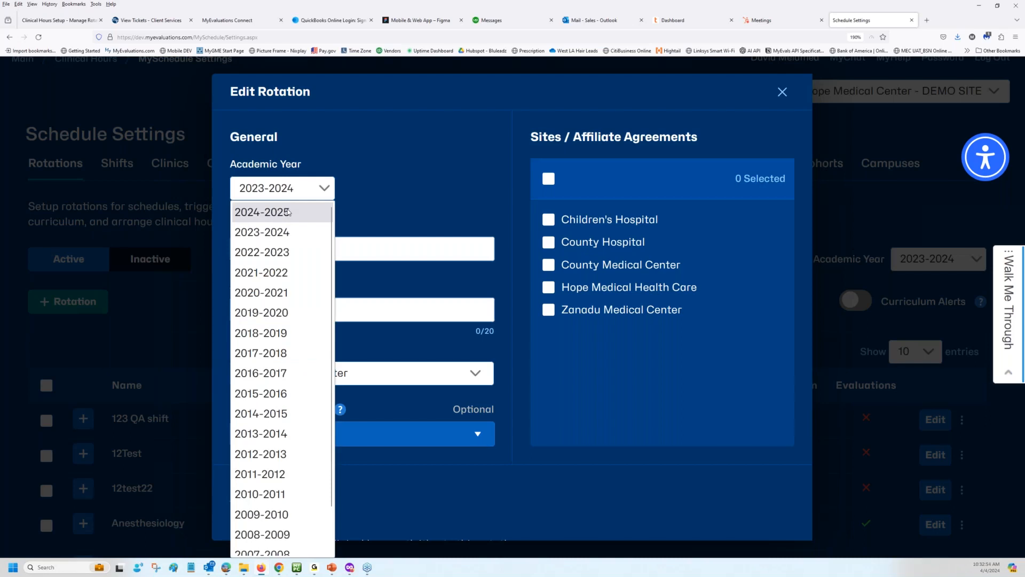
pyautogui.click(307, 232)
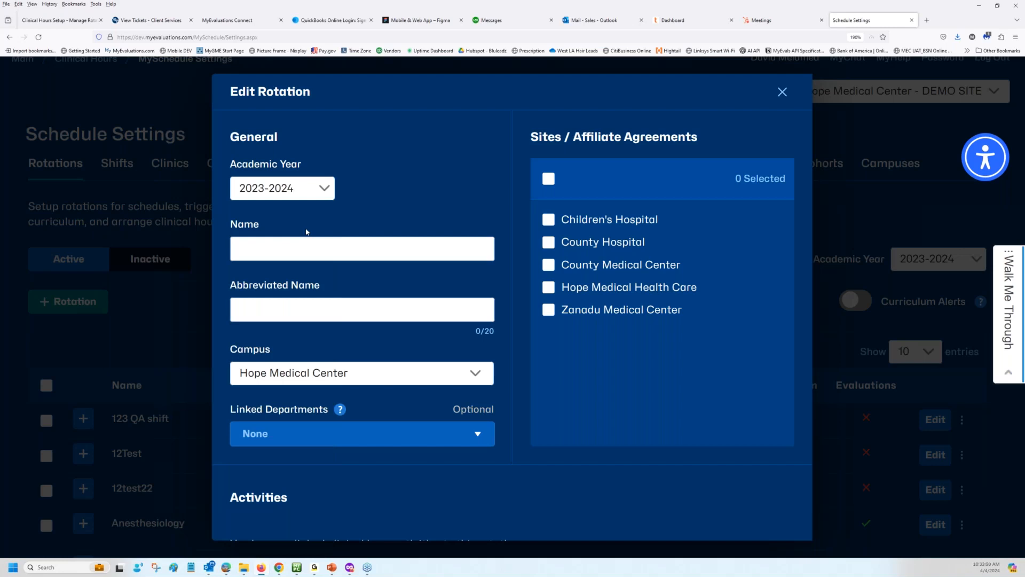
pyautogui.click(282, 243)
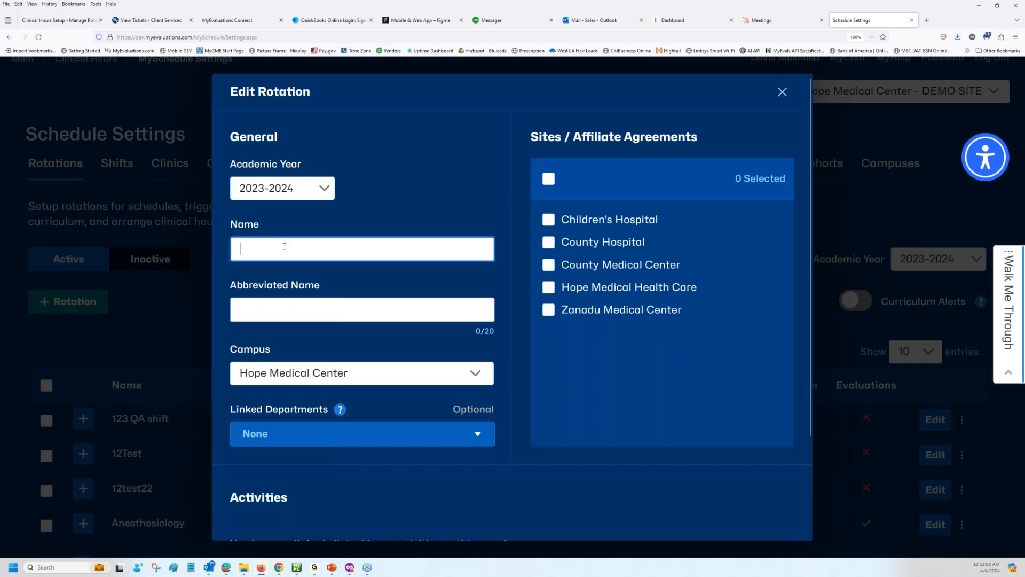
pyautogui.write('Happy Days')
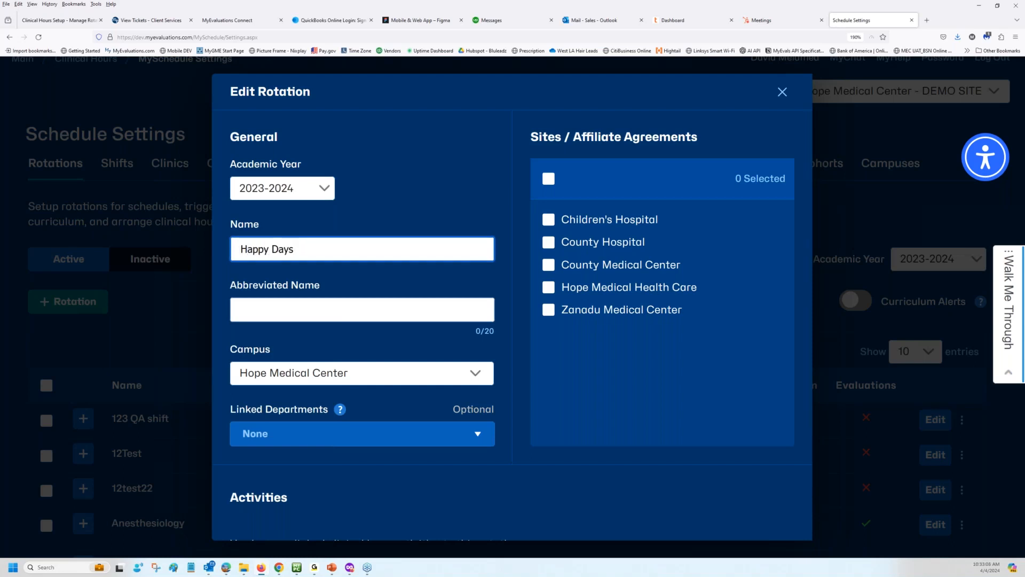
pyautogui.write(' Rotation')
pyautogui.press('Tab')
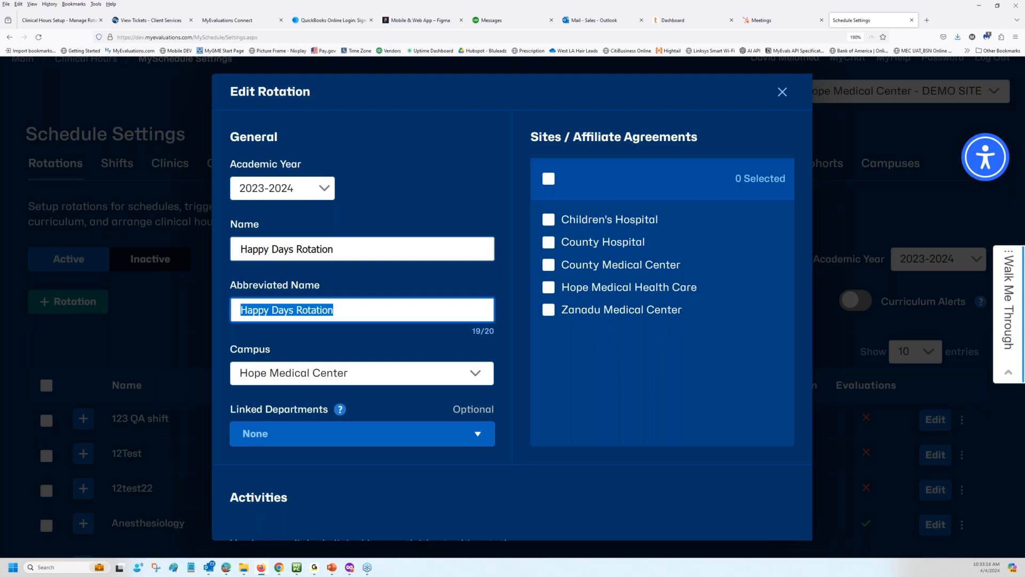
pyautogui.click(362, 343)
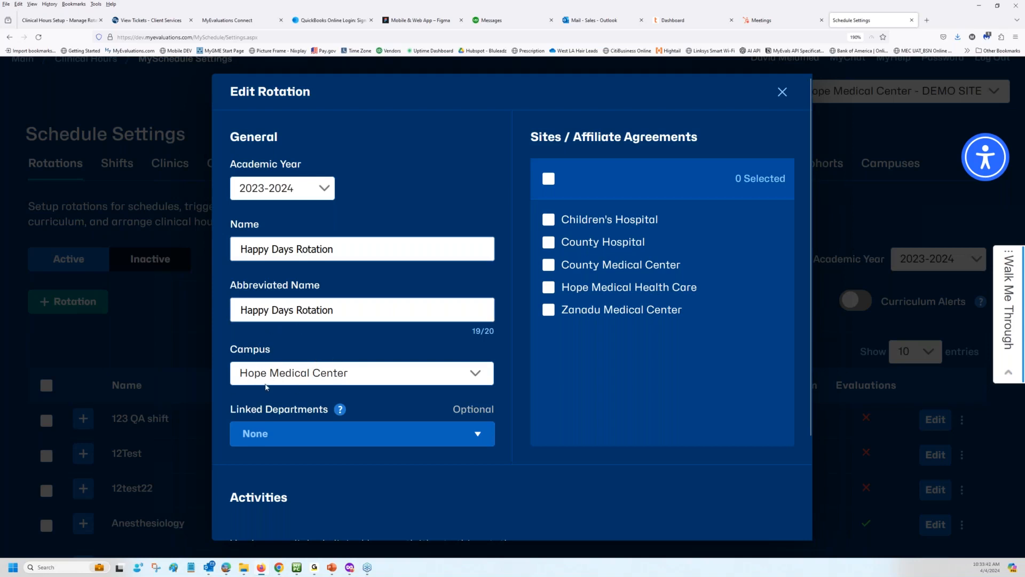
# Check the available campuses for the new rotation and highlight the Sites / Affiliate Agreements heading.
pyautogui.doubleClick(545, 137)
pyautogui.click(460, 382)
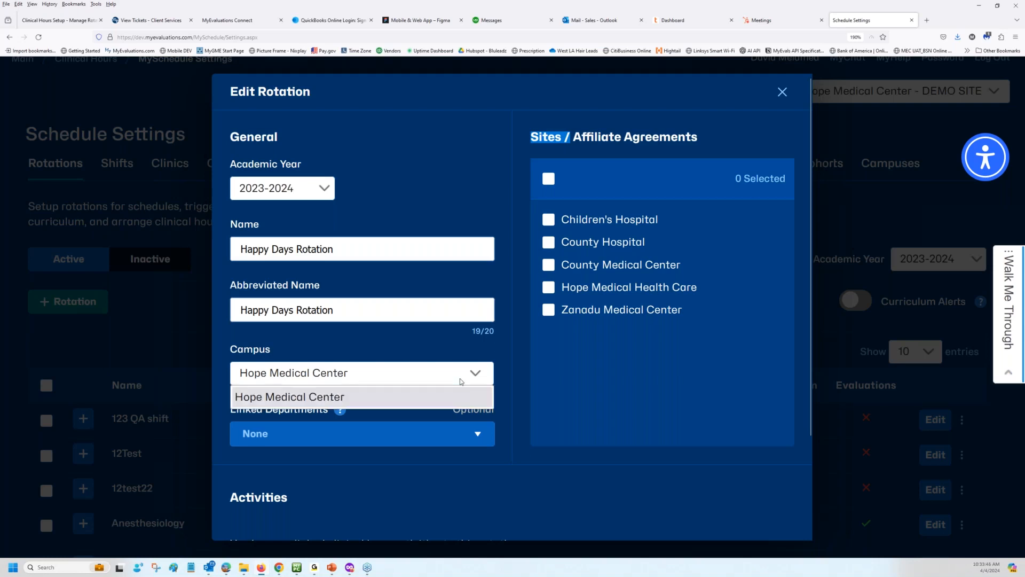
pyautogui.click(461, 381)
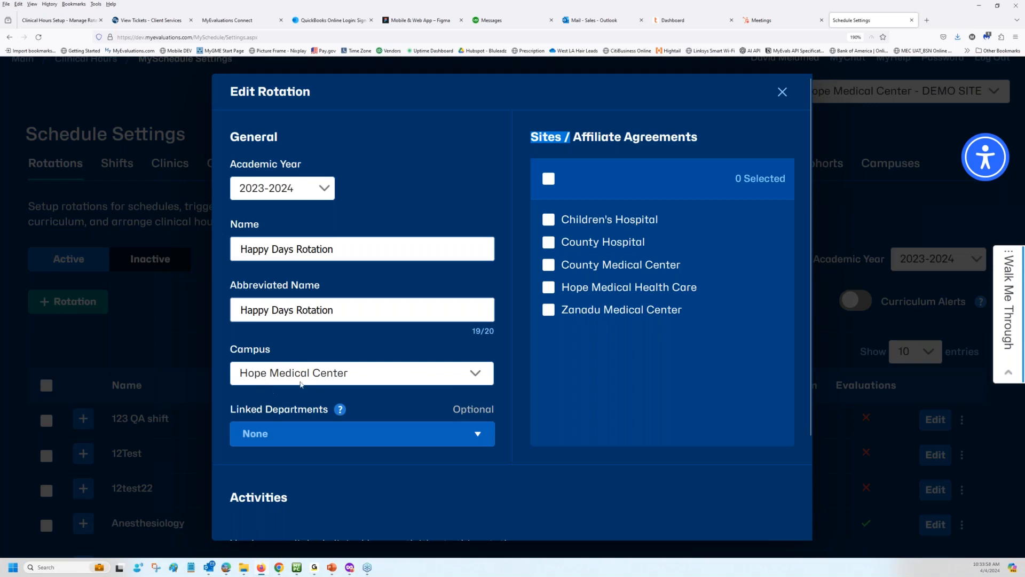
pyautogui.click(426, 186)
pyautogui.moveTo(532, 137); pyautogui.dragTo(698, 136)
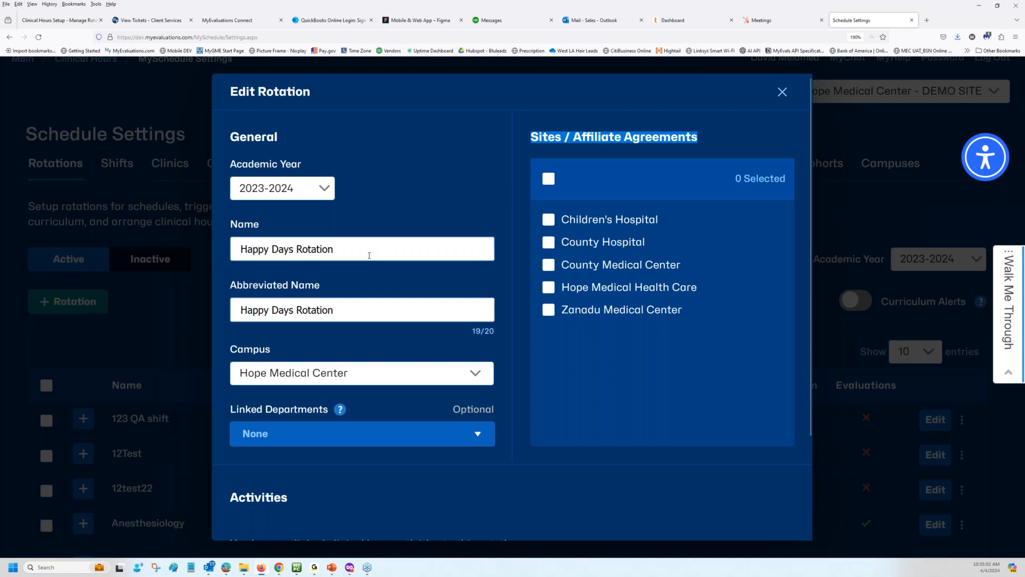
# Assign the County Hospital and Hope Medical Health Care sites to the new rotation.
pyautogui.click(549, 243)
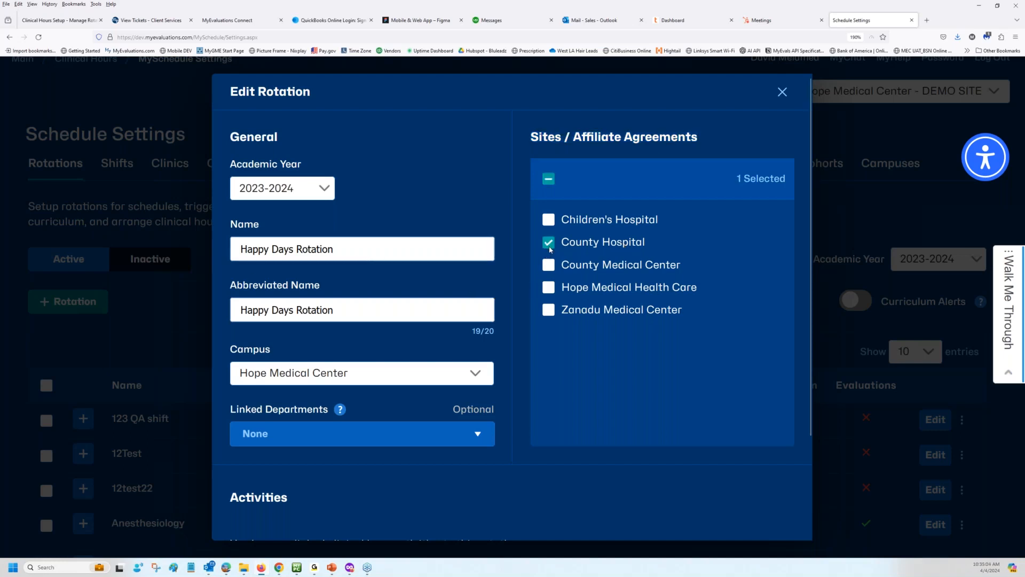
pyautogui.click(549, 288)
pyautogui.scroll(-3, 615, 335)
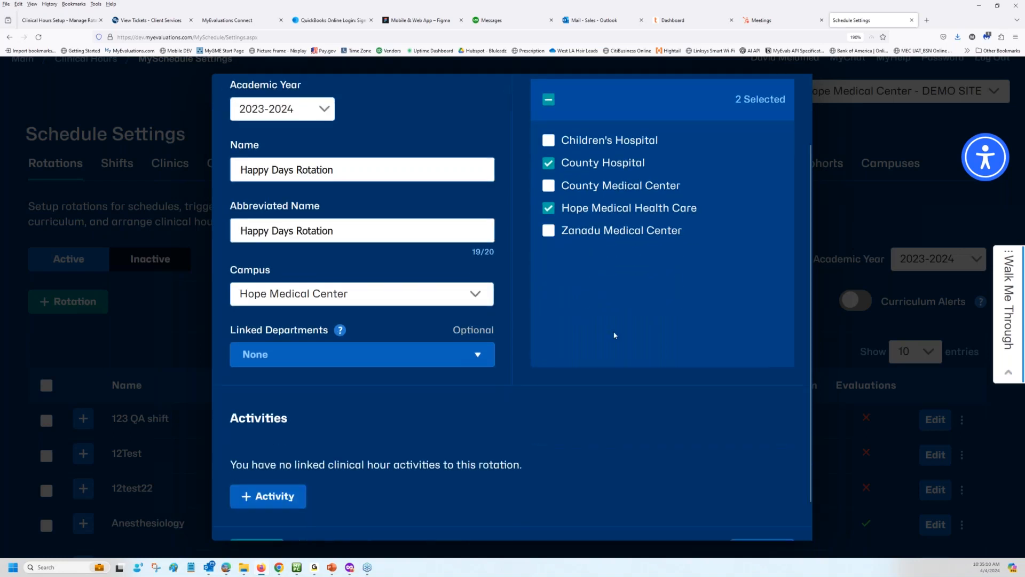
pyautogui.scroll(3, 614, 335)
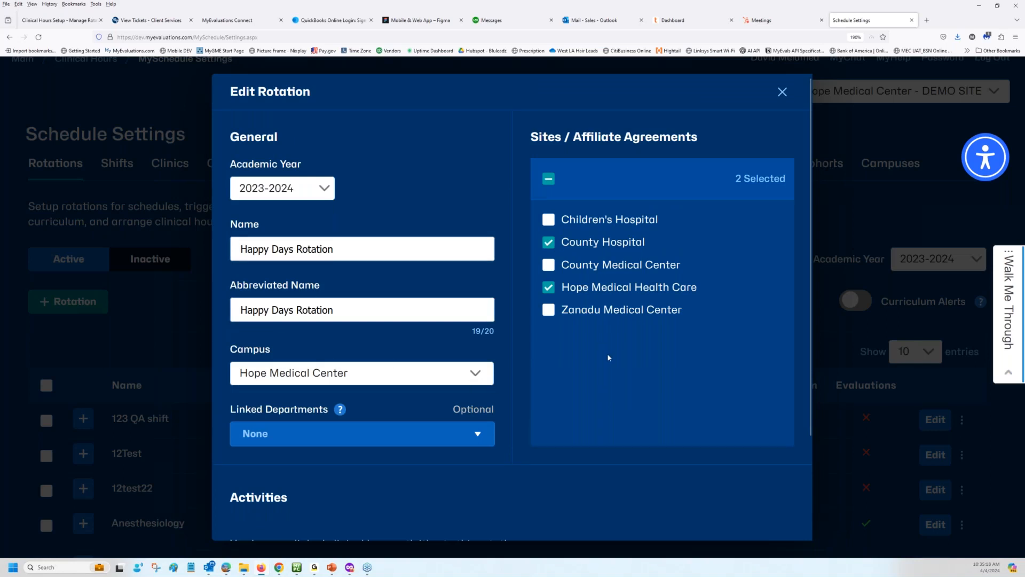
# Link the Addiction Medicine, Addiction Psychiatry and Adult Cardiothoracic Anesthesiology departments to the new rotation, and clear the whole selection again.
pyautogui.scroll(-3, 608, 353)
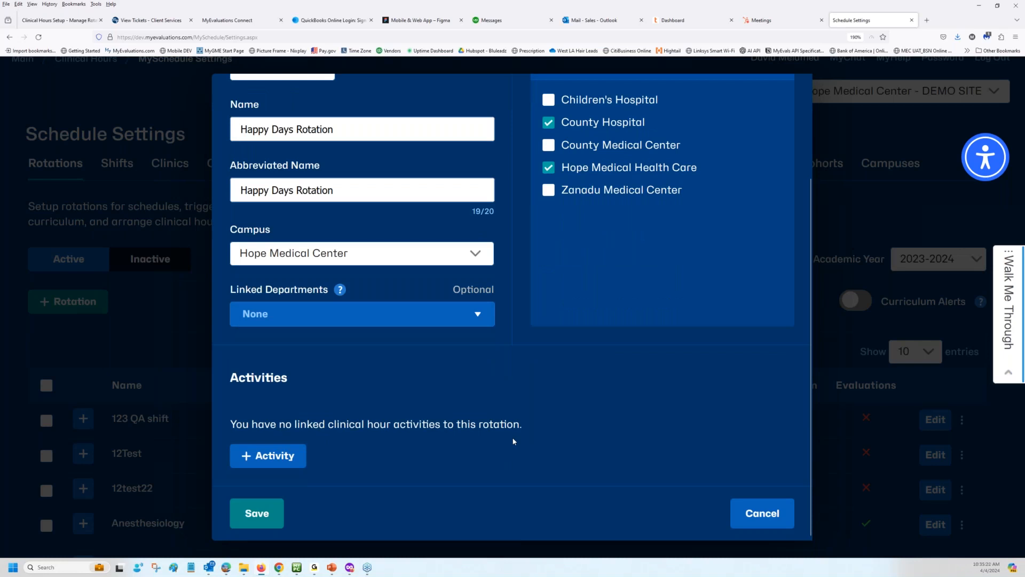
pyautogui.click(461, 318)
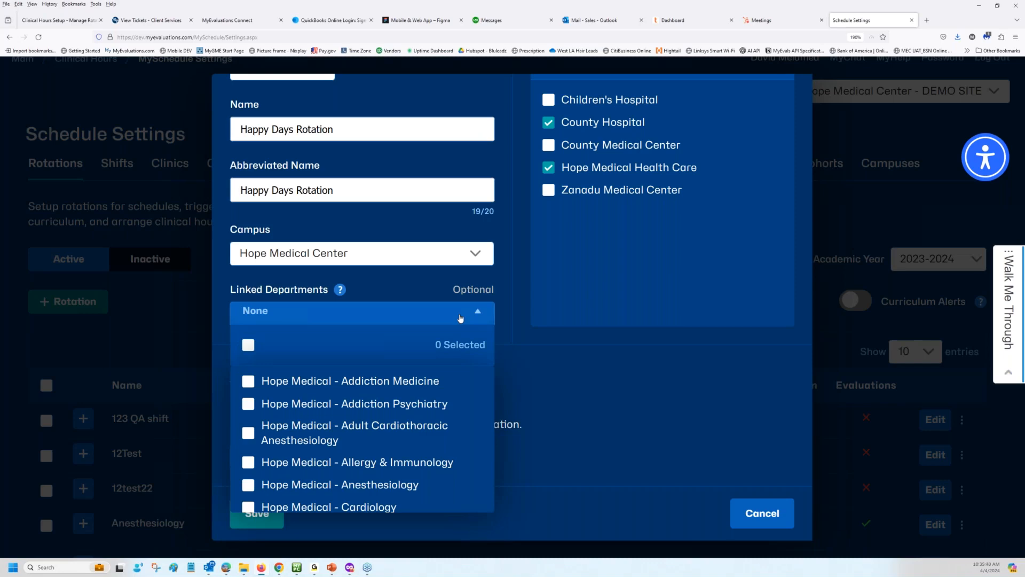
pyautogui.click(250, 382)
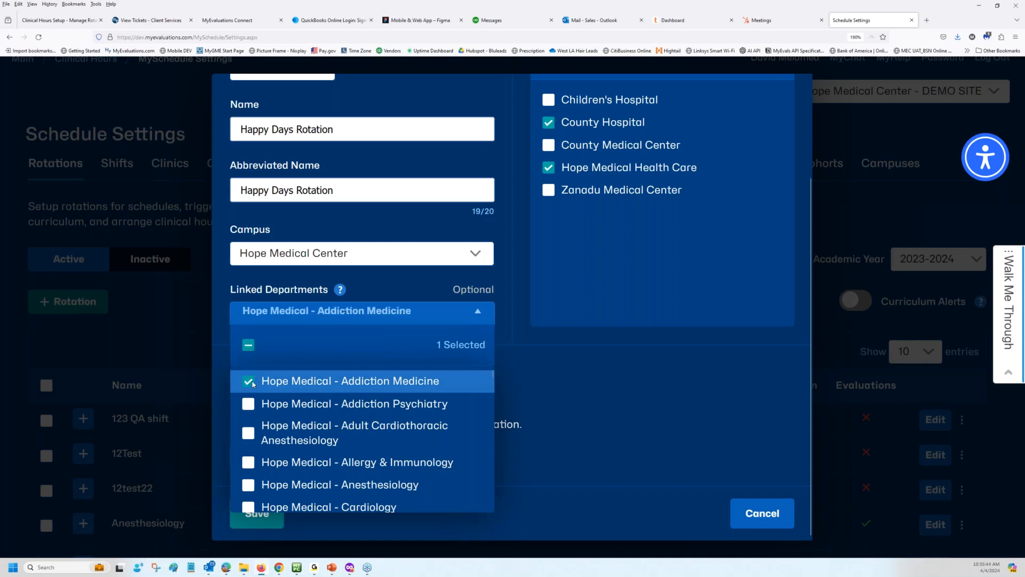
pyautogui.click(250, 405)
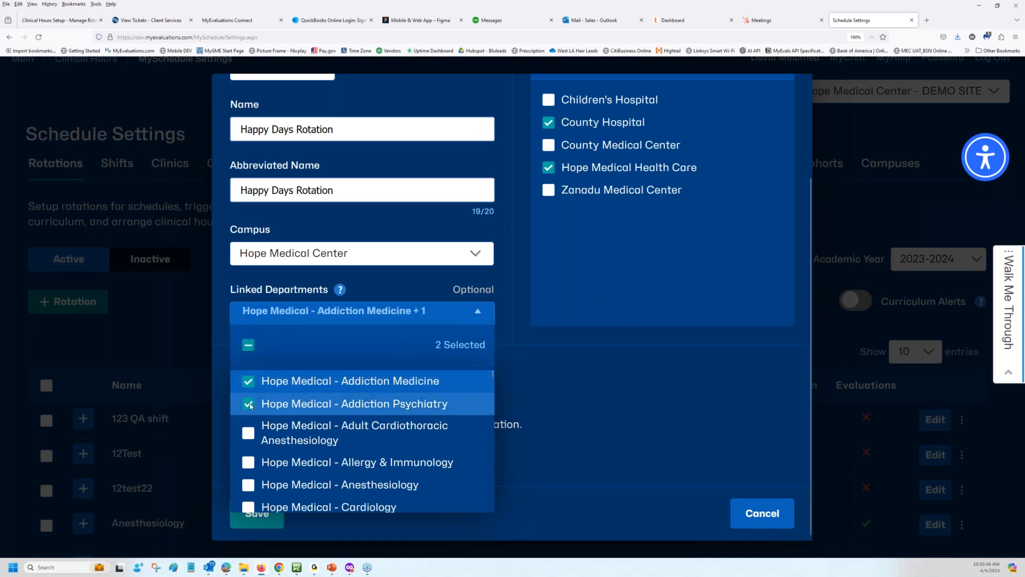
pyautogui.click(249, 434)
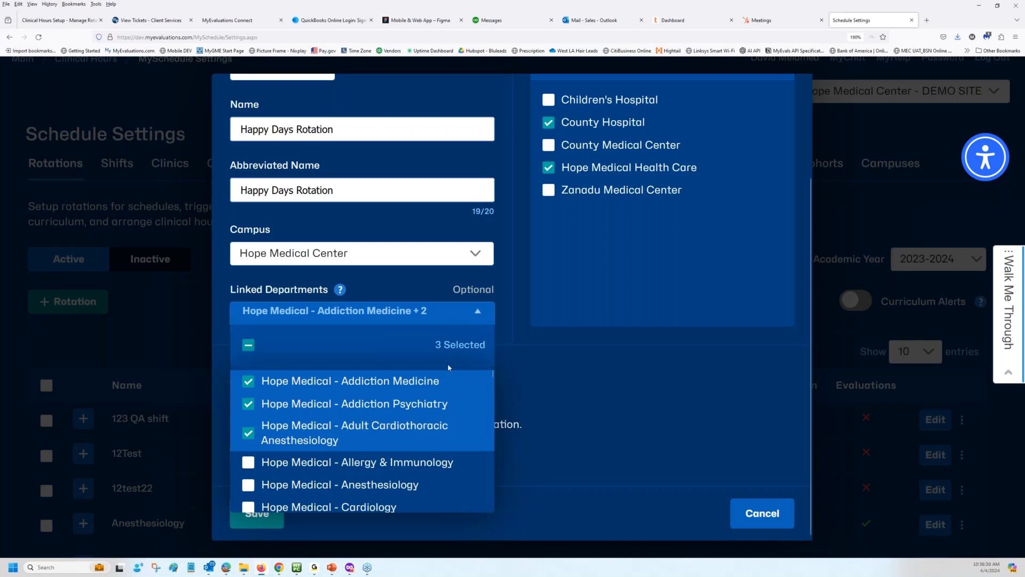
pyautogui.click(248, 345)
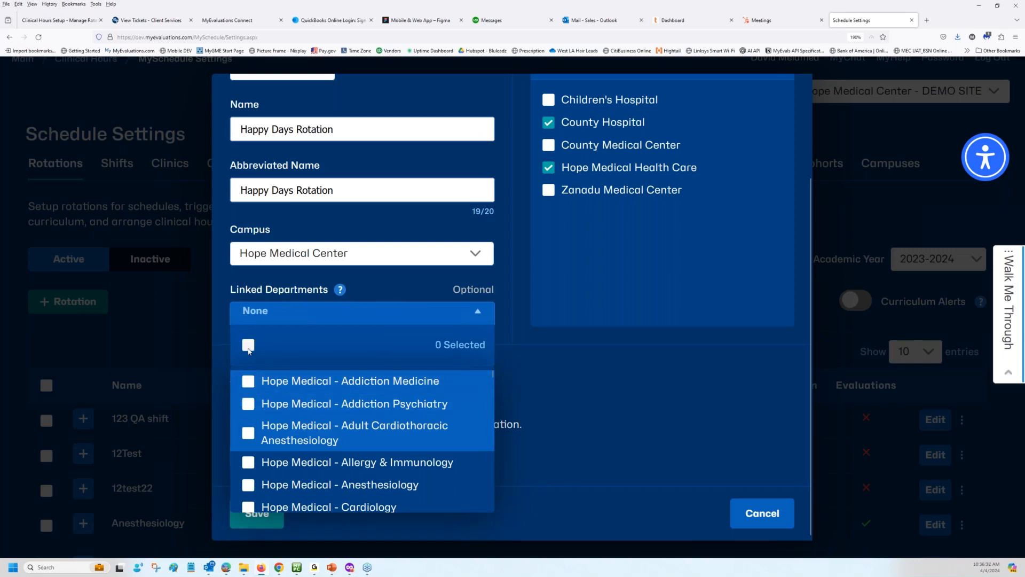
pyautogui.click(485, 315)
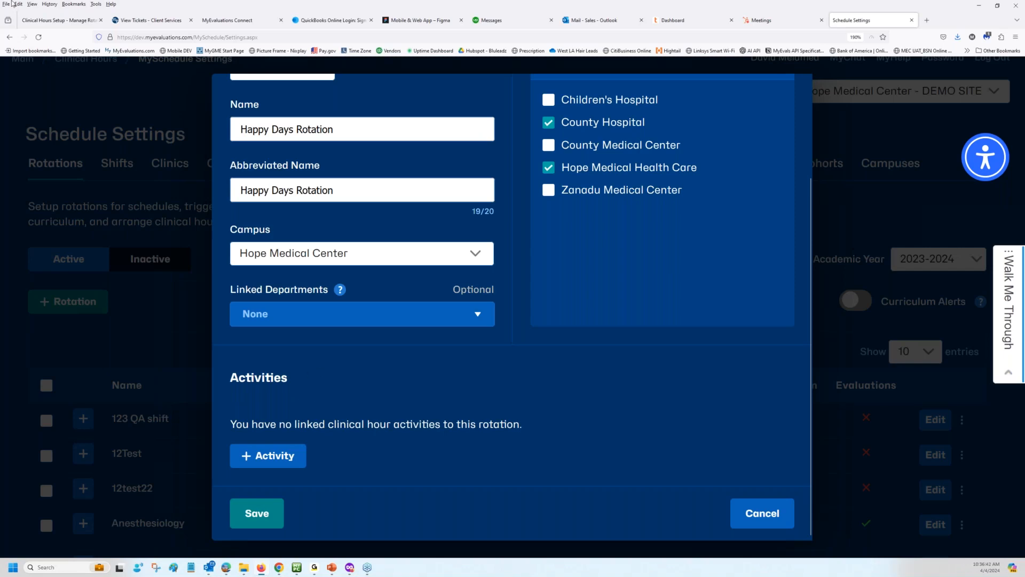
# Switch to the live site and start adding a rotation there with Hope Medical Center as the campus.
pyautogui.click(59, 21)
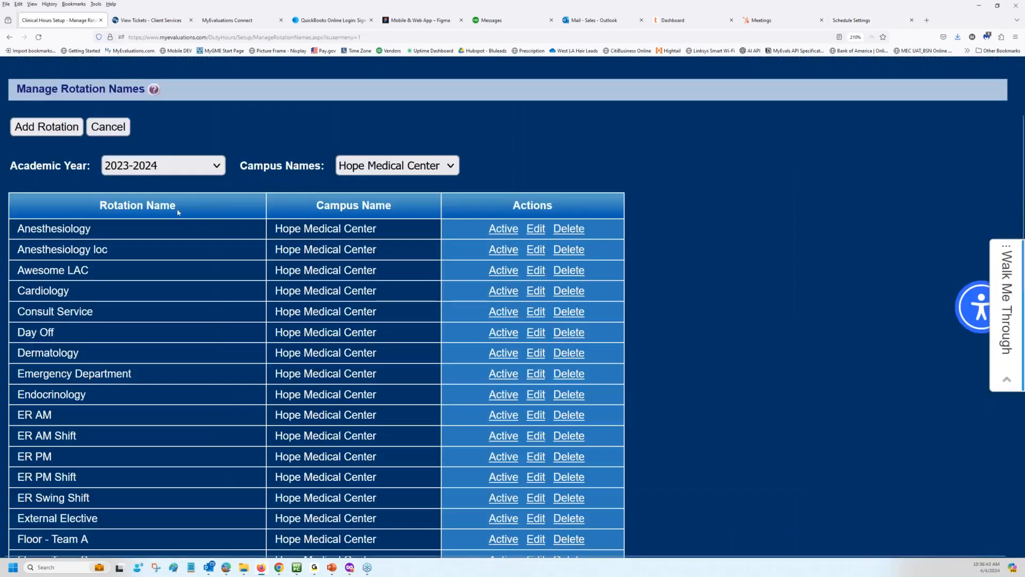
pyautogui.click(48, 127)
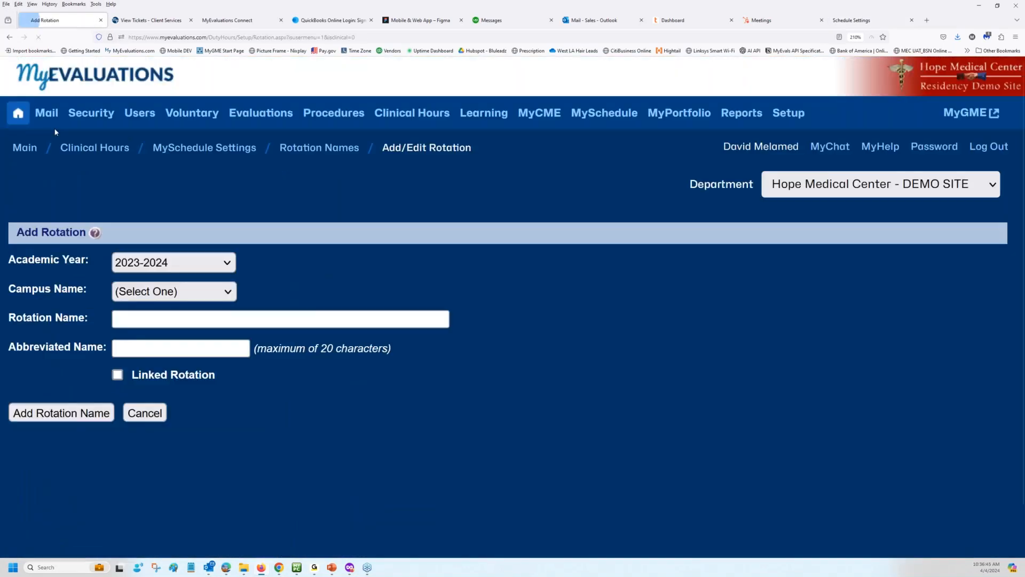
pyautogui.click(169, 291)
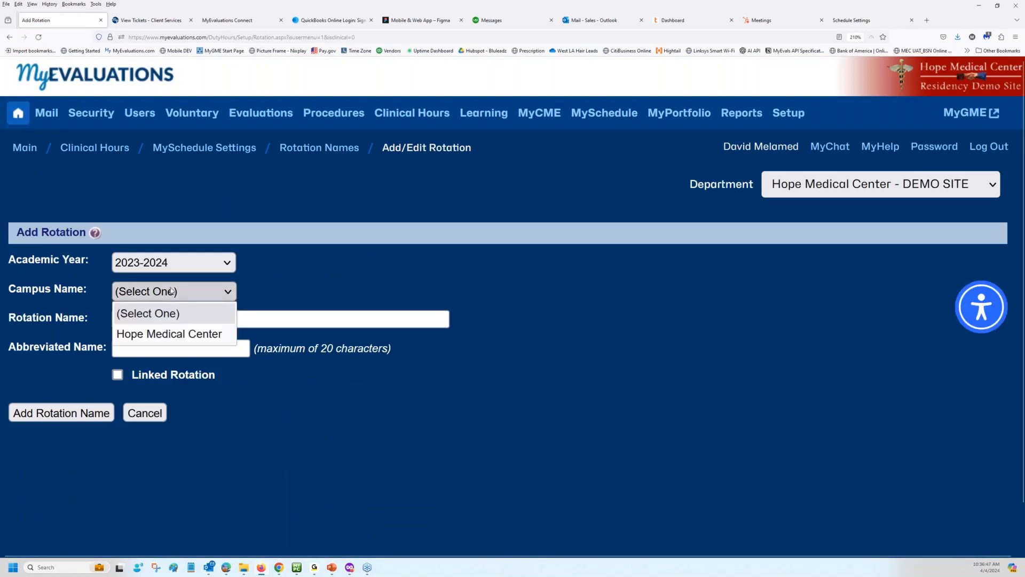
pyautogui.click(177, 335)
# Mark the live site's new rotation as a Linked Rotation and open its list of departments.
pyautogui.click(121, 323)
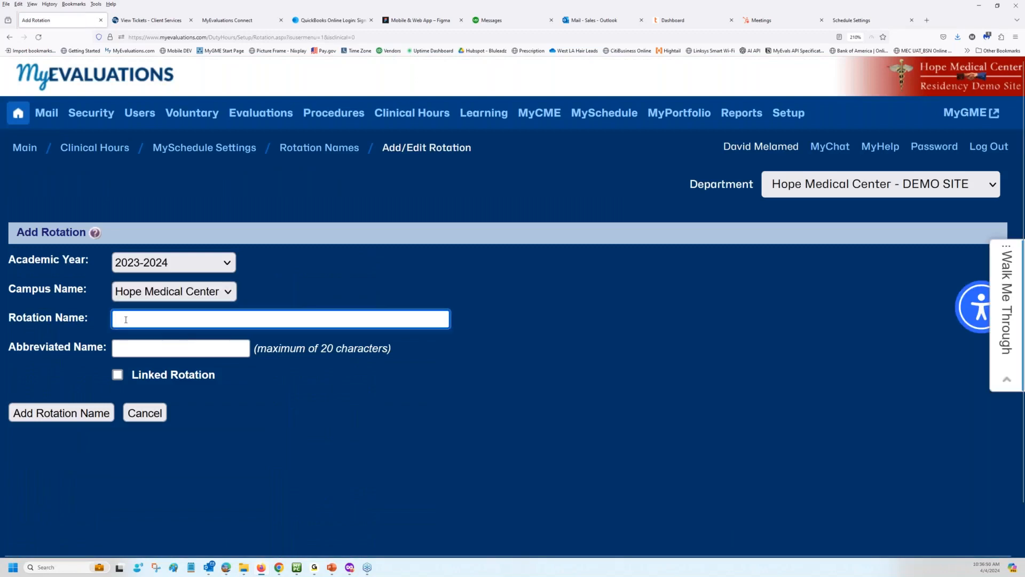
pyautogui.click(127, 352)
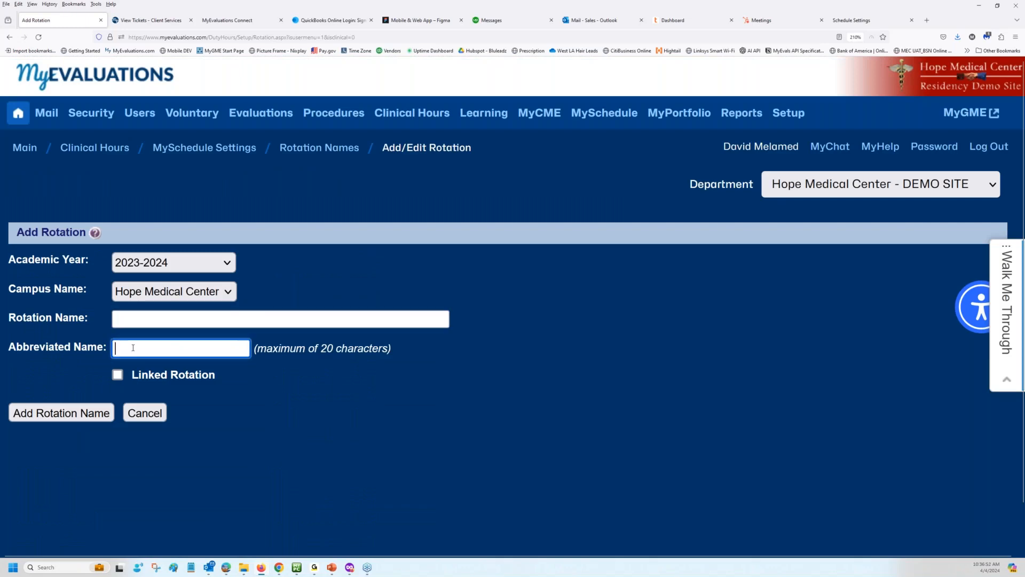
pyautogui.click(117, 375)
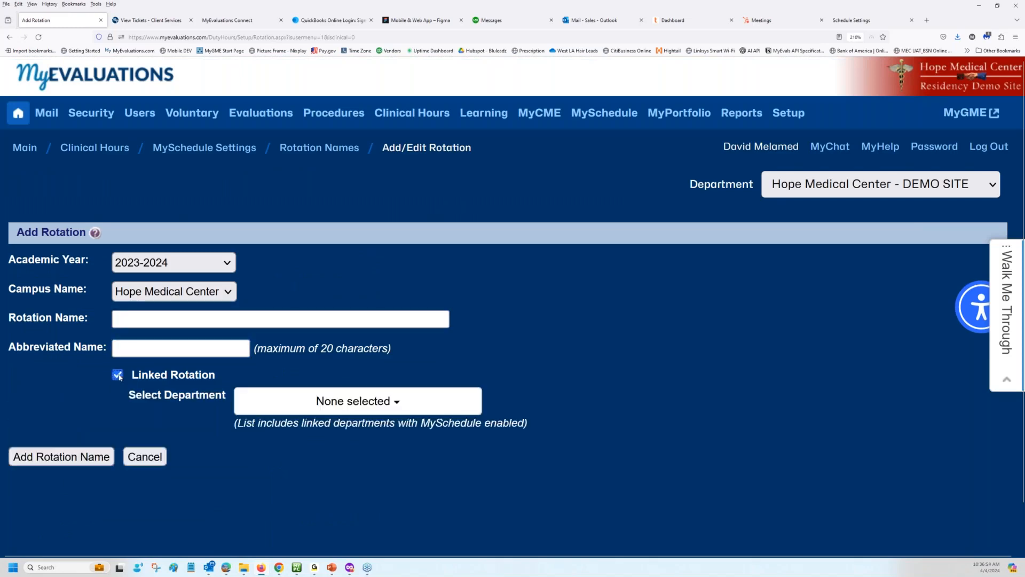
pyautogui.click(319, 402)
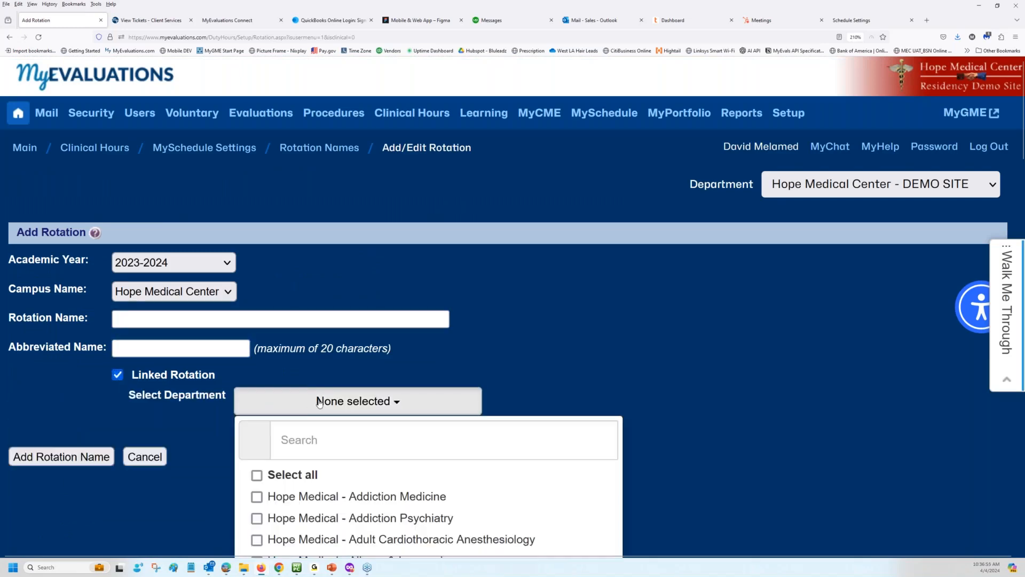
# Select the Addiction Medicine and Addiction Psychiatry departments for the live site's linked rotation, and clear both again.
pyautogui.click(257, 499)
pyautogui.click(256, 519)
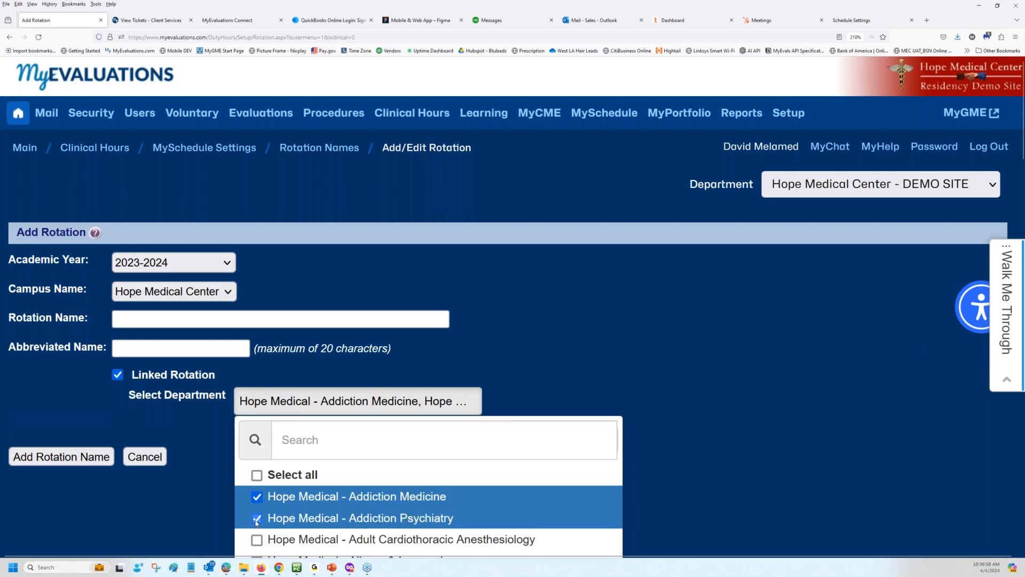
pyautogui.click(256, 519)
pyautogui.click(257, 498)
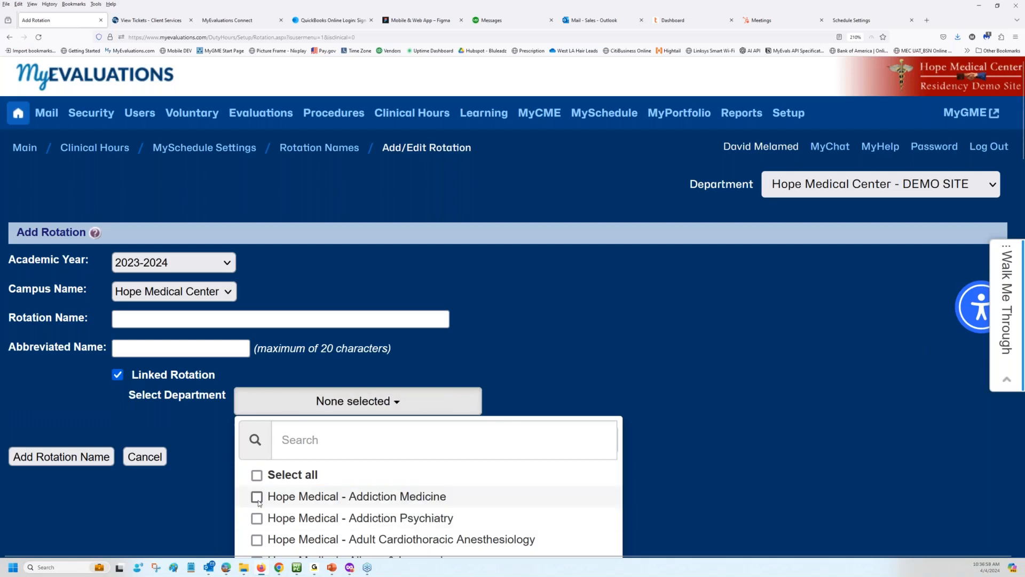
pyautogui.click(196, 426)
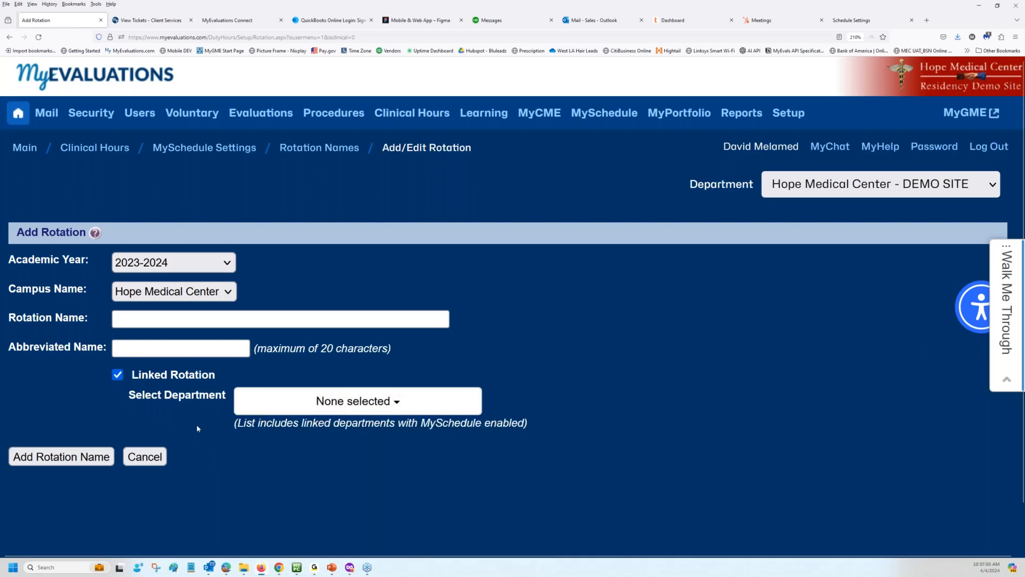
# Check the stage rotation's Activities section, and open Link Rotations & Clinical Hours from the live site's Clinical Hour Settings.
pyautogui.click(845, 26)
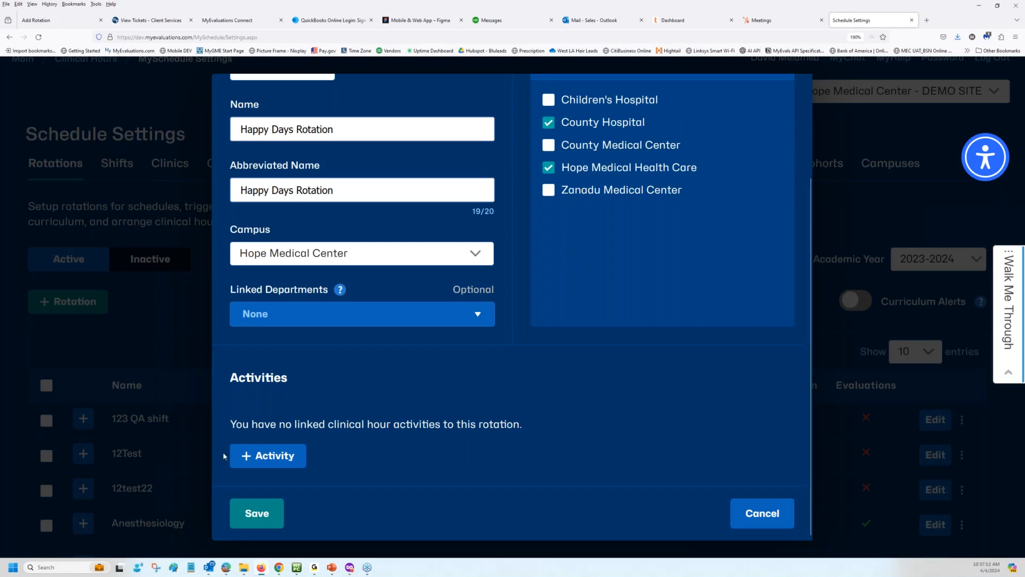
pyautogui.click(56, 20)
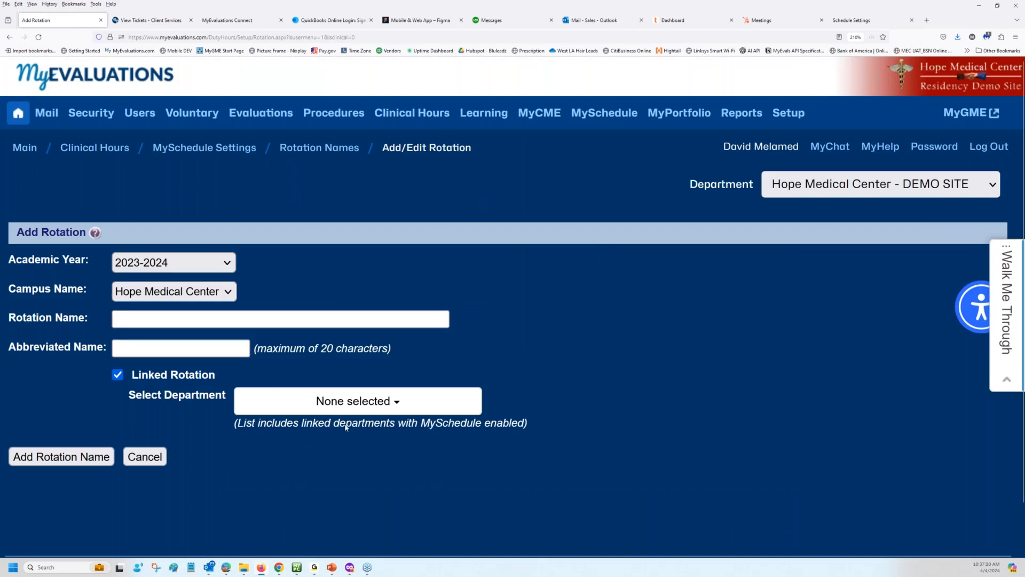
pyautogui.click(400, 119)
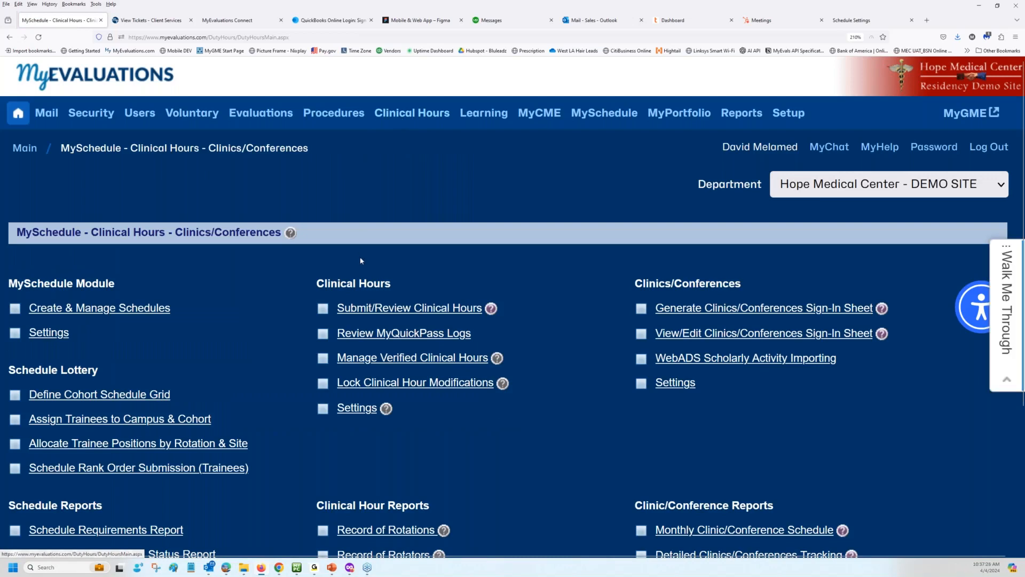
pyautogui.click(358, 409)
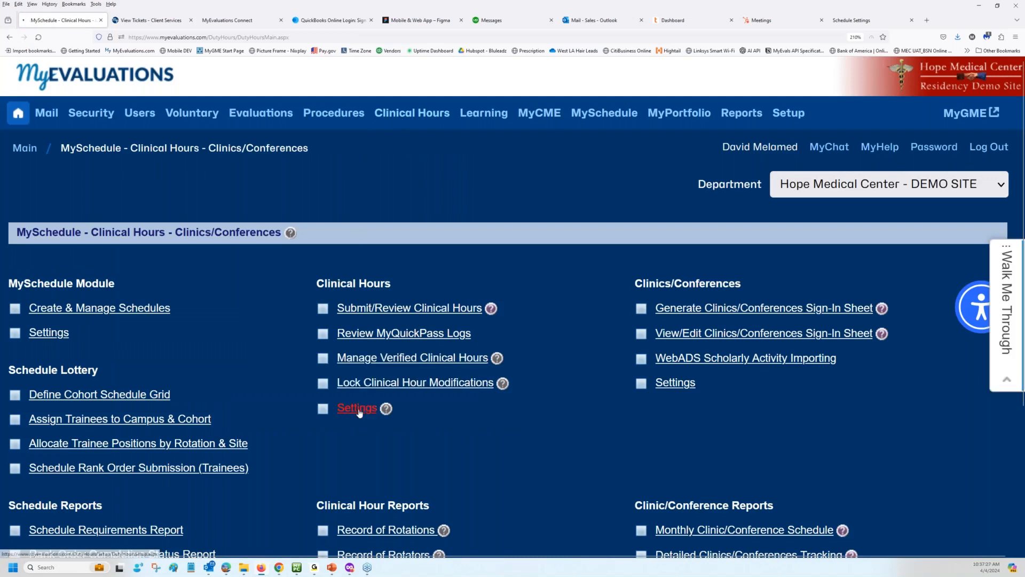
pyautogui.scroll(-3, 359, 412)
pyautogui.scroll(-3, 350, 405)
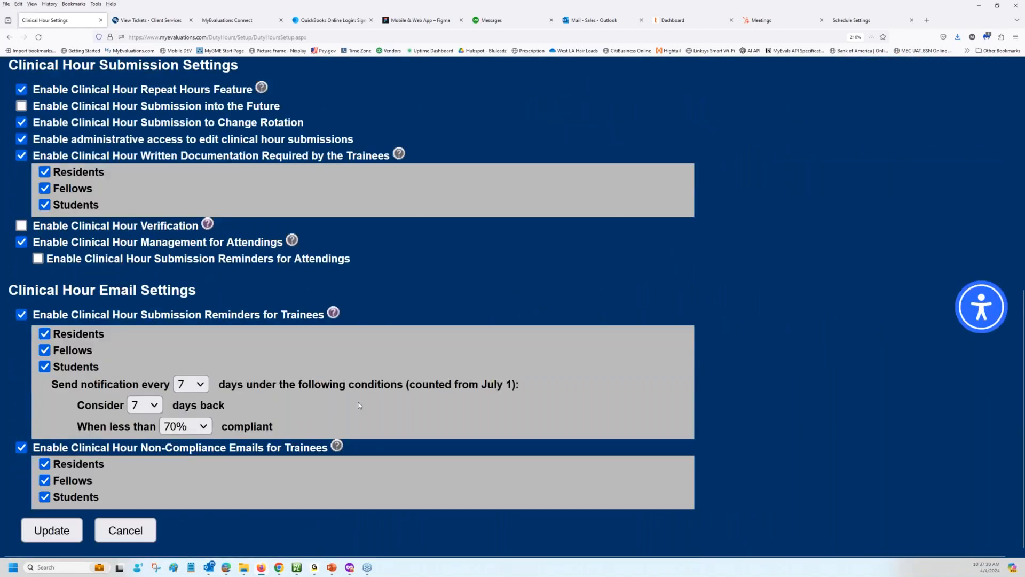
pyautogui.scroll(6, 349, 405)
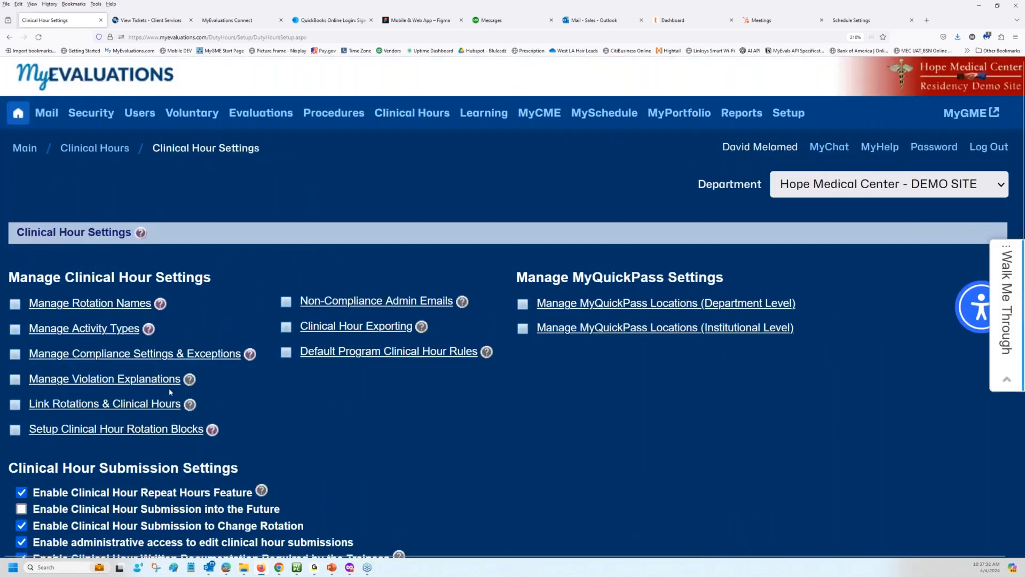
pyautogui.click(108, 408)
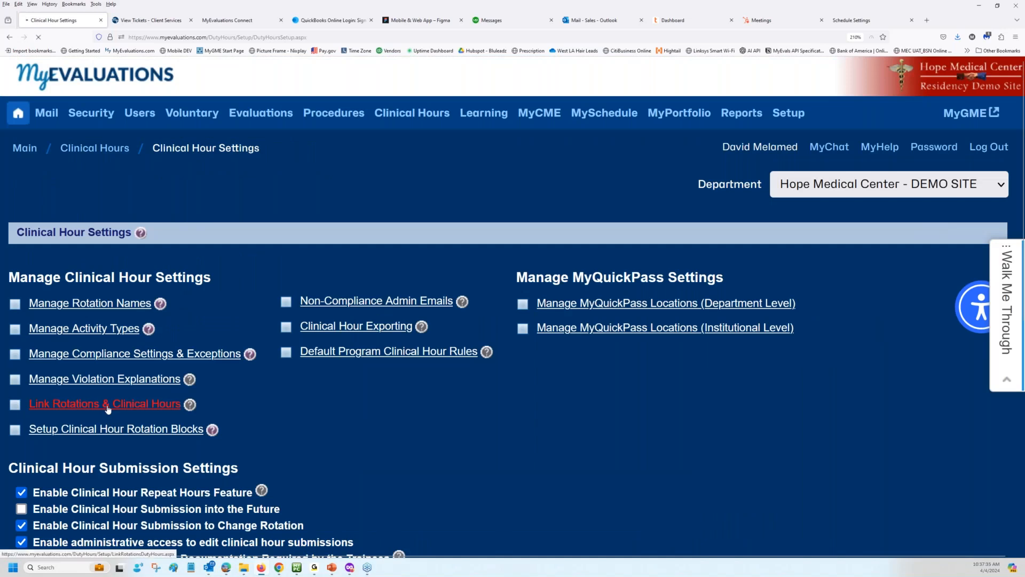
# Choose the ER Swing Shift rotation for linking, look through the available activity names, and leave the page without saving.
pyautogui.click(167, 335)
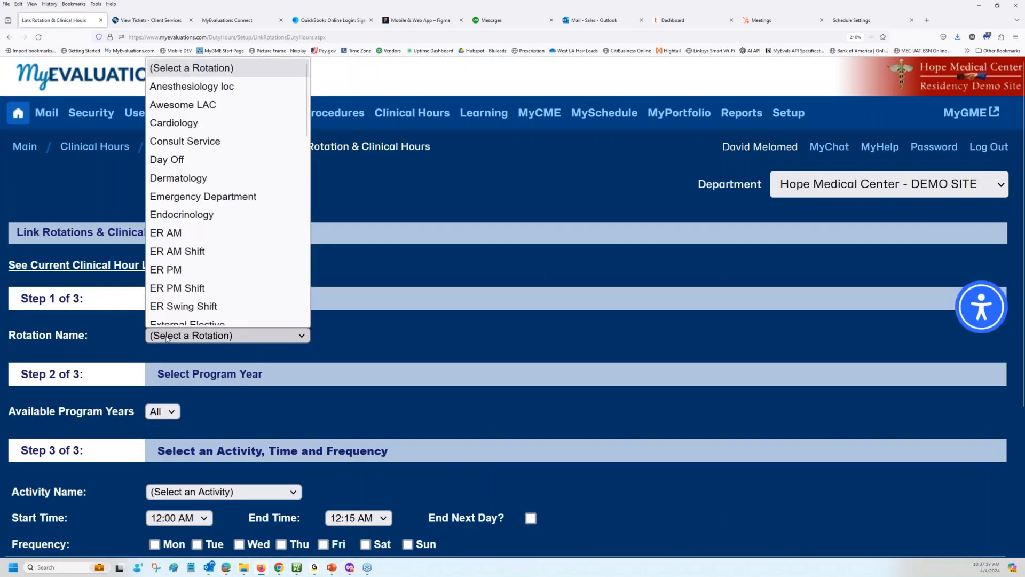
pyautogui.click(177, 297)
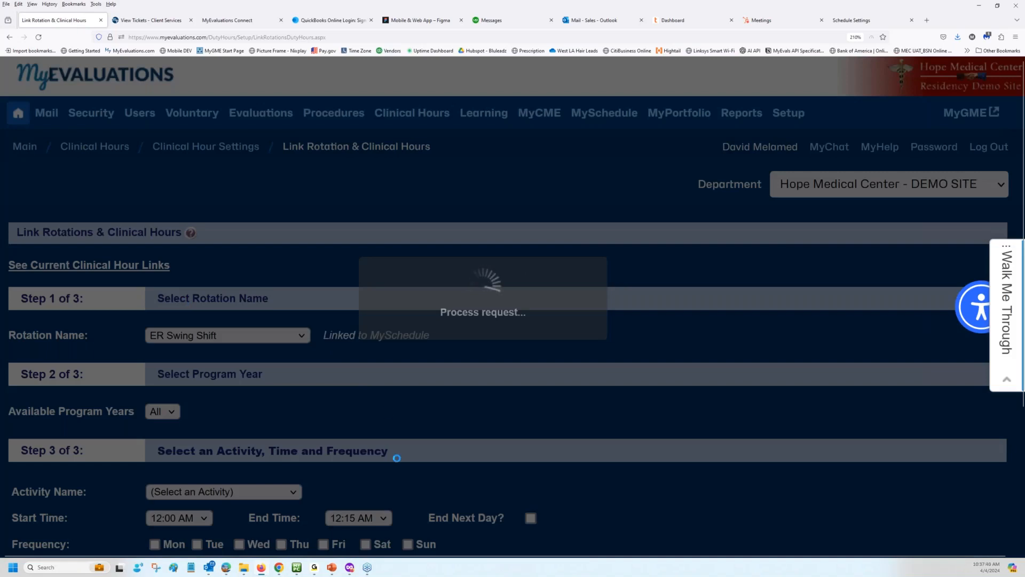
pyautogui.scroll(-3, 278, 326)
pyautogui.click(235, 306)
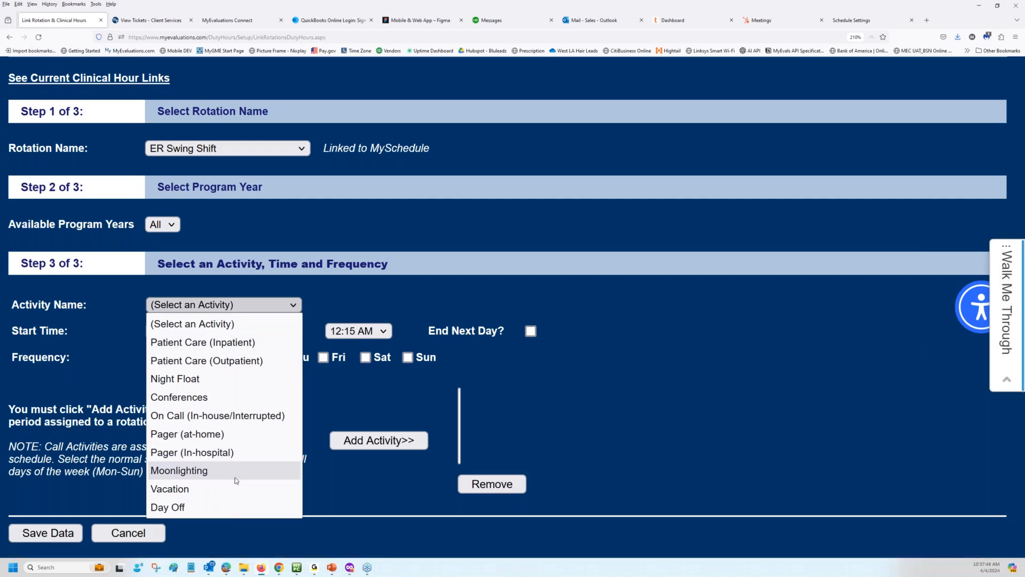
pyautogui.click(410, 218)
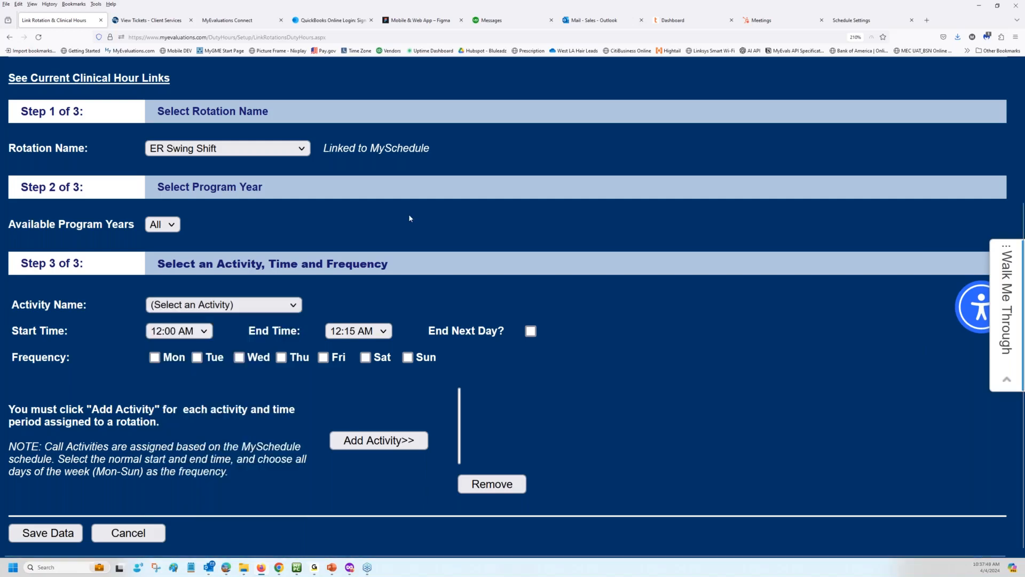
pyautogui.click(9, 37)
# Return to the stage site and start adding a Patient Care (Inpatient) activity to the Happy Days Rotation.
pyautogui.click(841, 22)
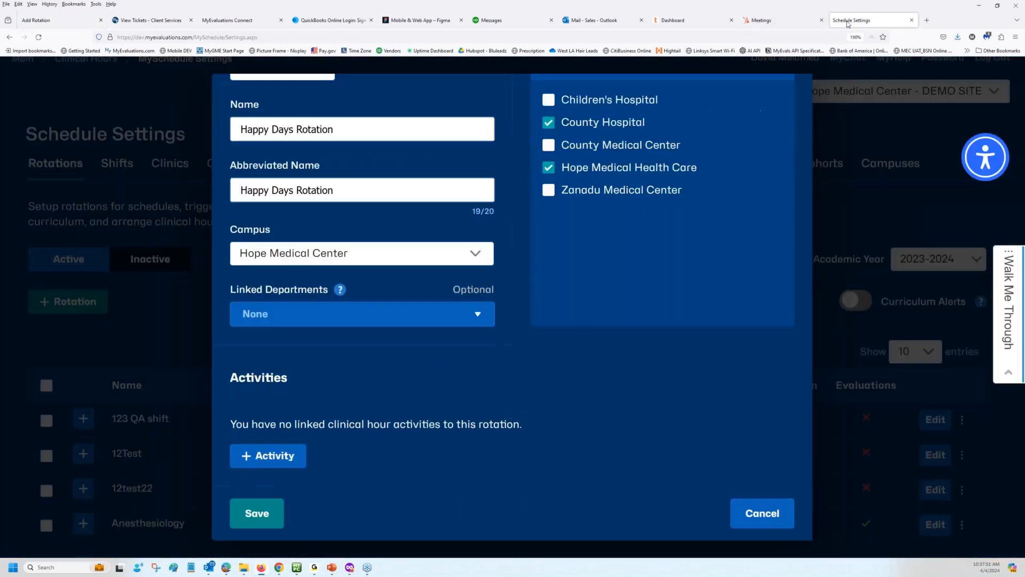
pyautogui.click(277, 463)
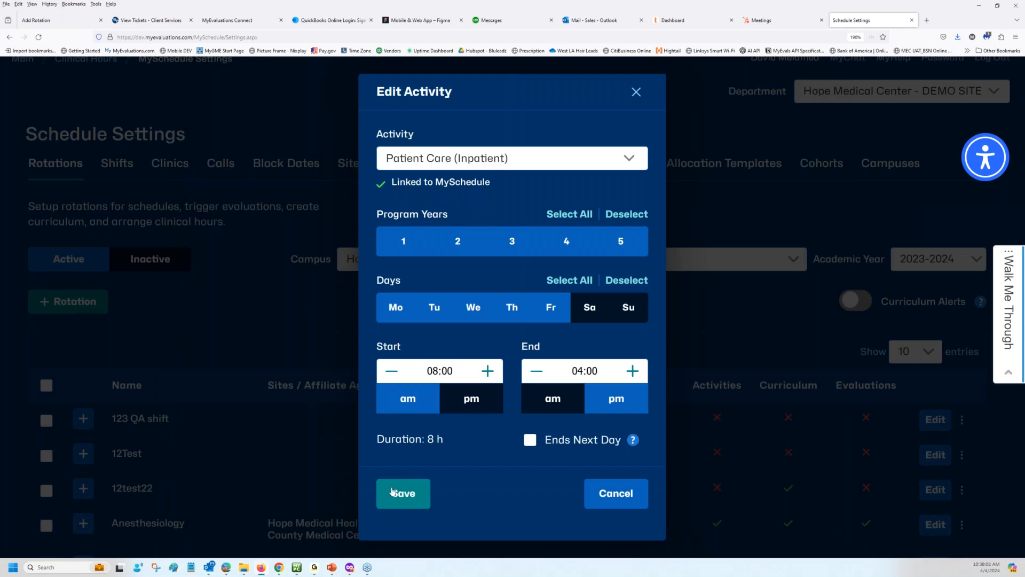
pyautogui.click(466, 165)
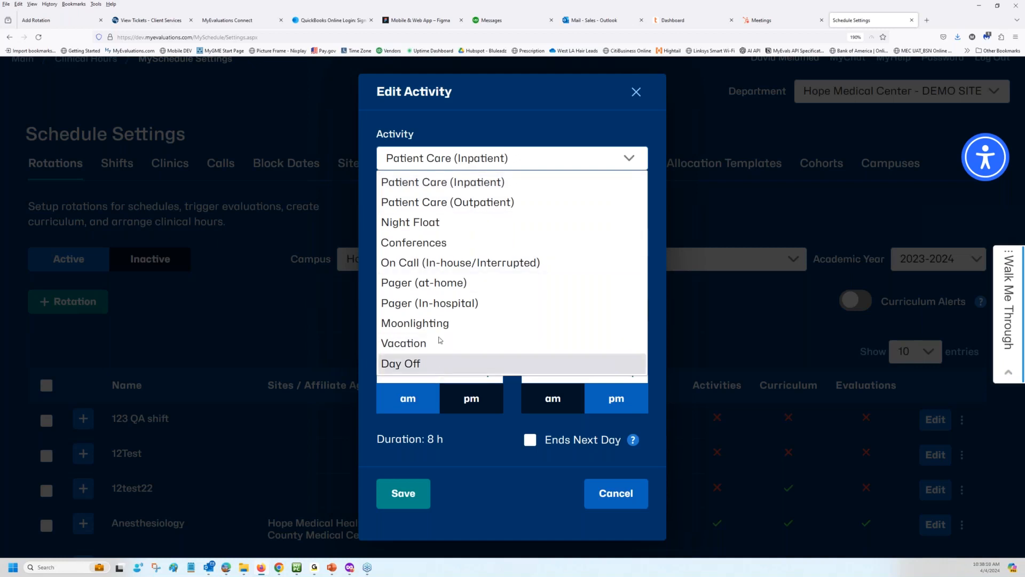
pyautogui.click(445, 182)
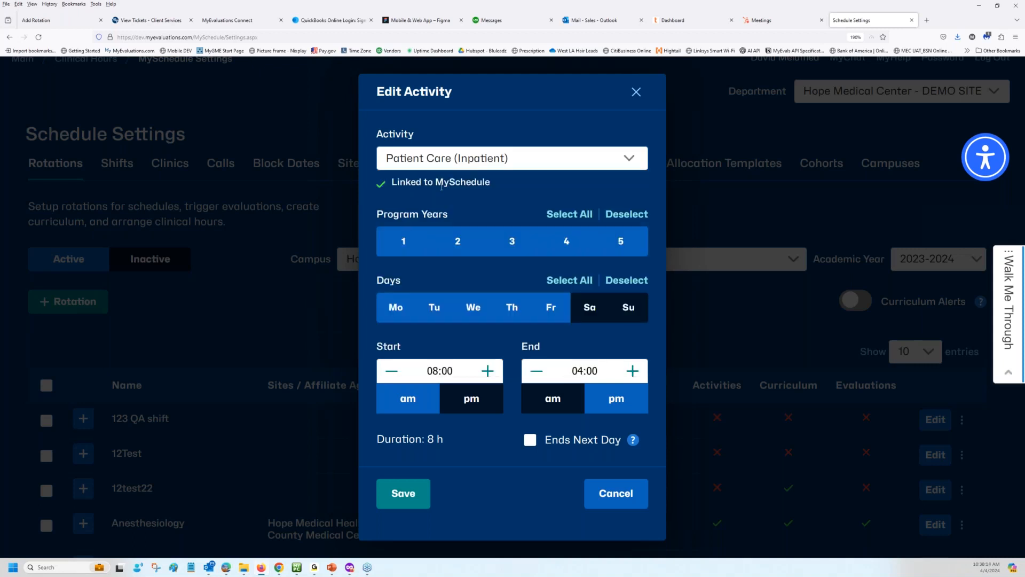
# Apply the inpatient activity to program years 1 through 4, excluding year 5.
pyautogui.click(404, 244)
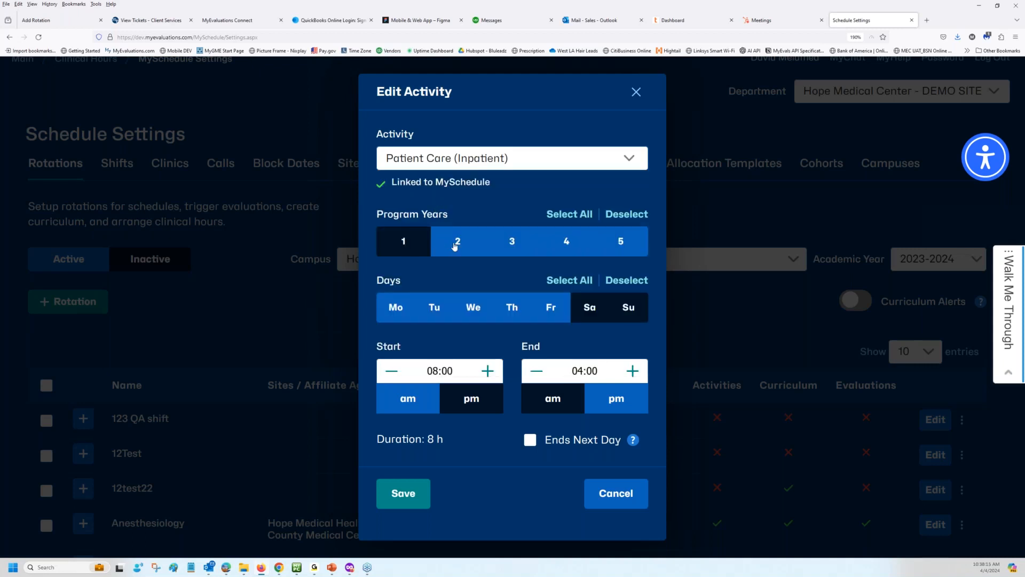
pyautogui.click(454, 245)
pyautogui.click(504, 246)
pyautogui.click(563, 249)
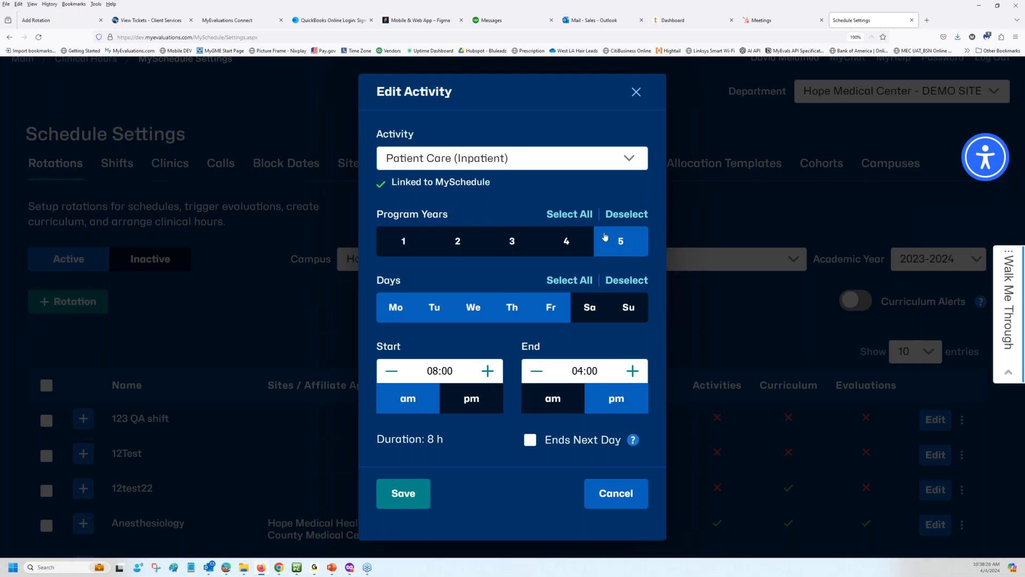
pyautogui.click(574, 218)
pyautogui.click(631, 245)
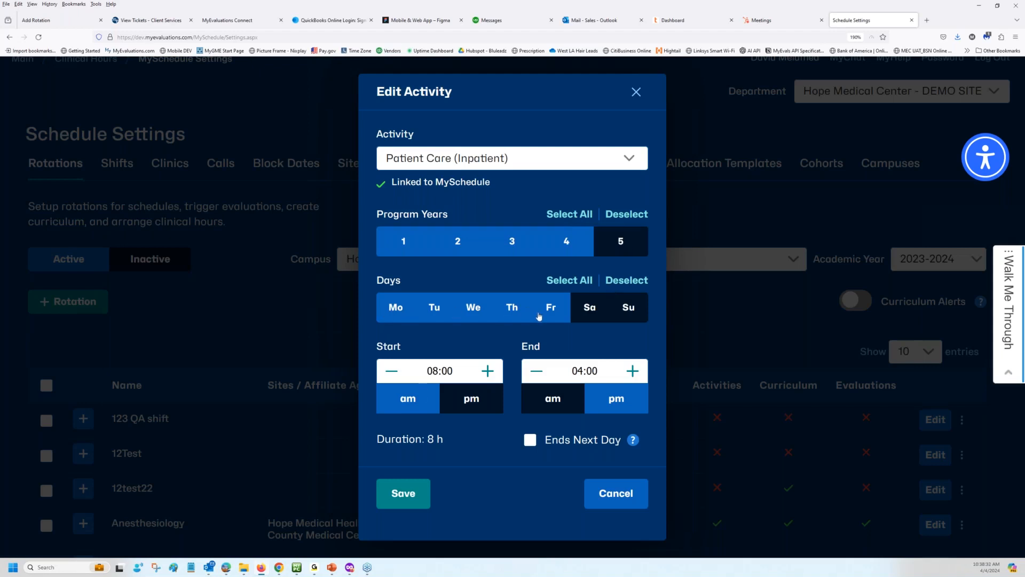
# Remove Tuesday and Thursday from the inpatient activity's days, and add both days back.
pyautogui.click(434, 316)
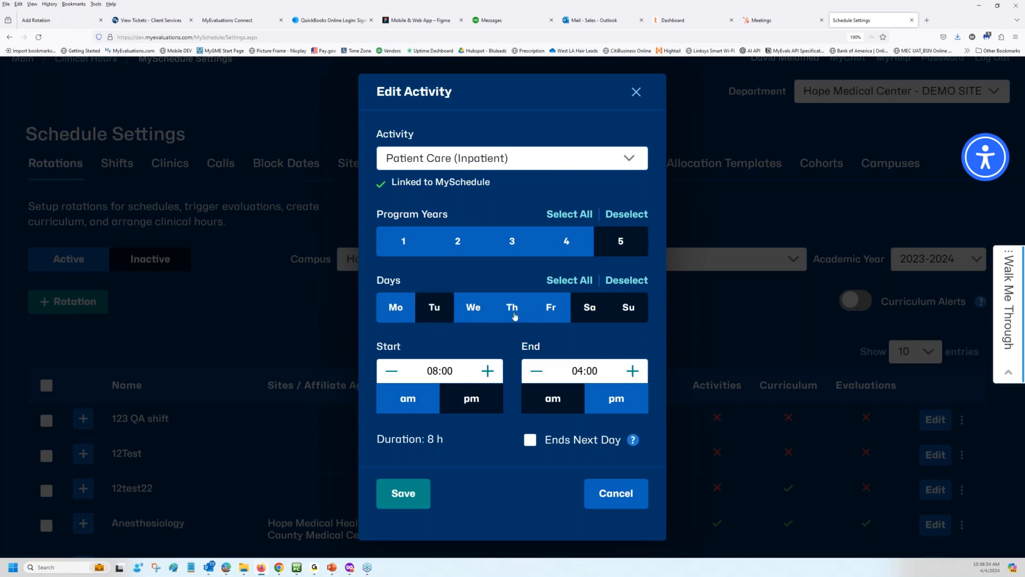
pyautogui.click(514, 317)
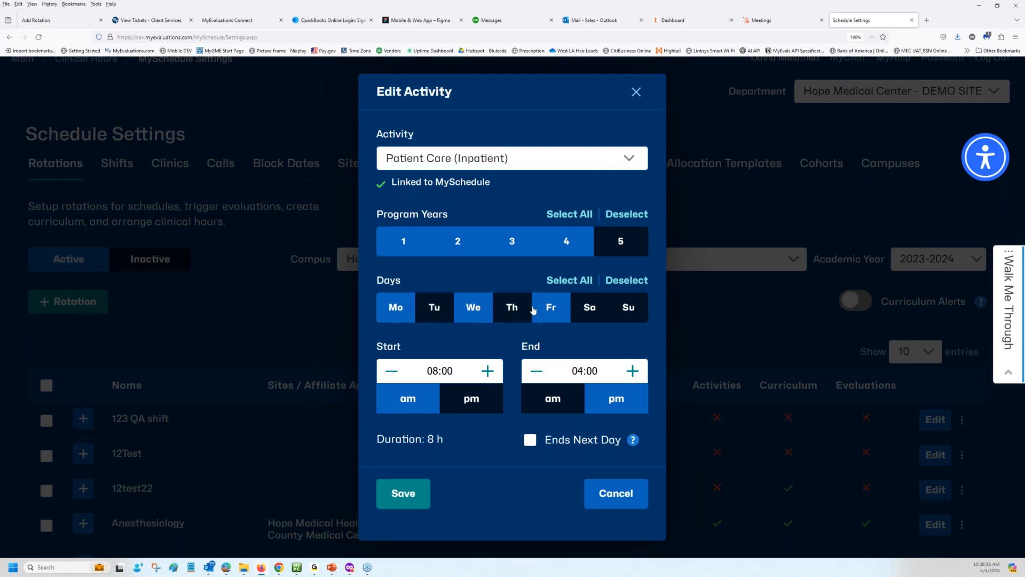
pyautogui.click(516, 314)
pyautogui.click(435, 309)
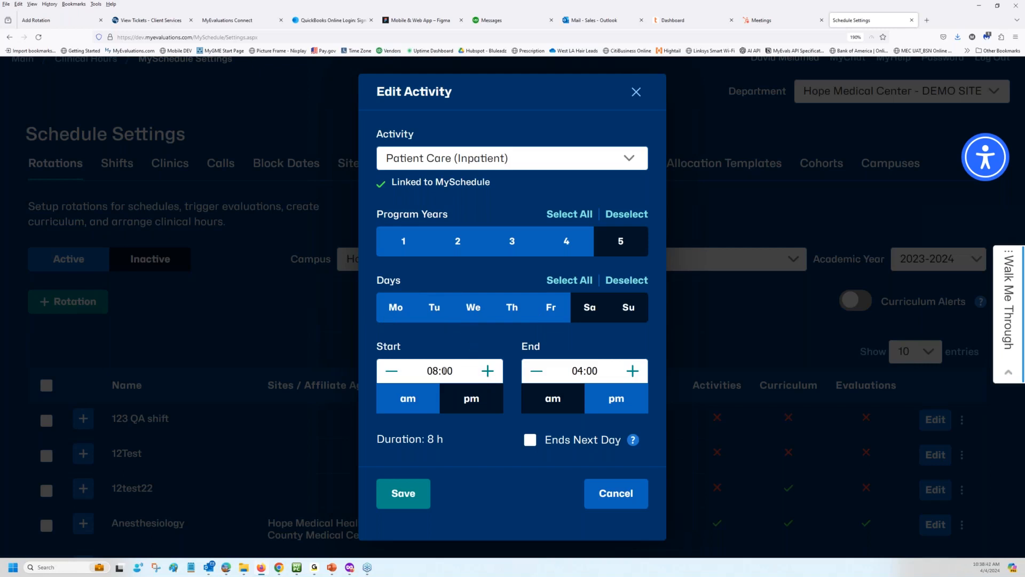
# Set the inpatient activity's end time to 05:30 pm on the same day, and save the activity.
pyautogui.click(634, 374)
pyautogui.click(634, 374)
pyautogui.click(630, 374)
pyautogui.click(531, 443)
pyautogui.click(532, 444)
pyautogui.click(403, 496)
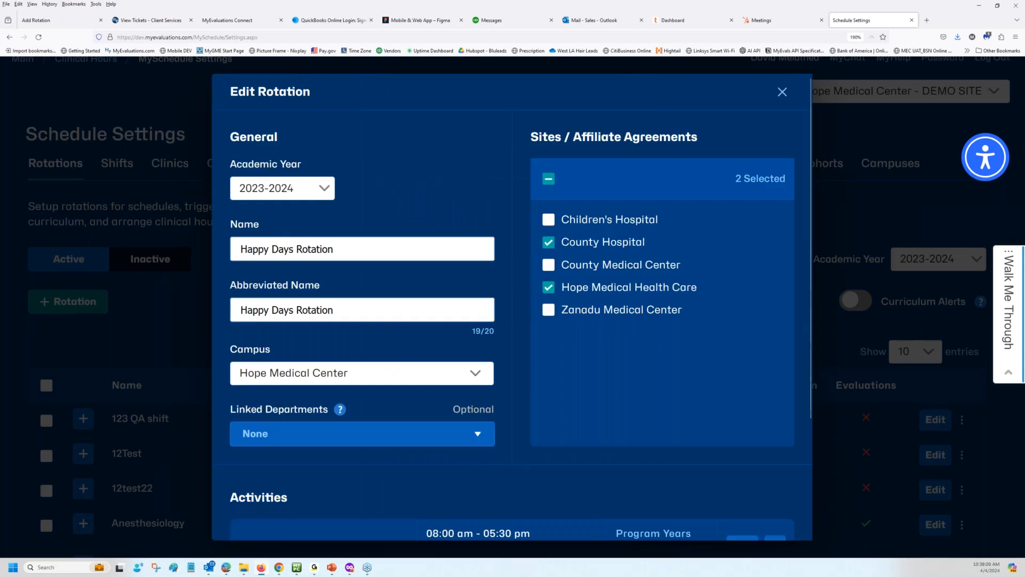
# Review the Happy Days Rotation's general details, sites and activity, and save the rotation.
pyautogui.scroll(-3, 408, 482)
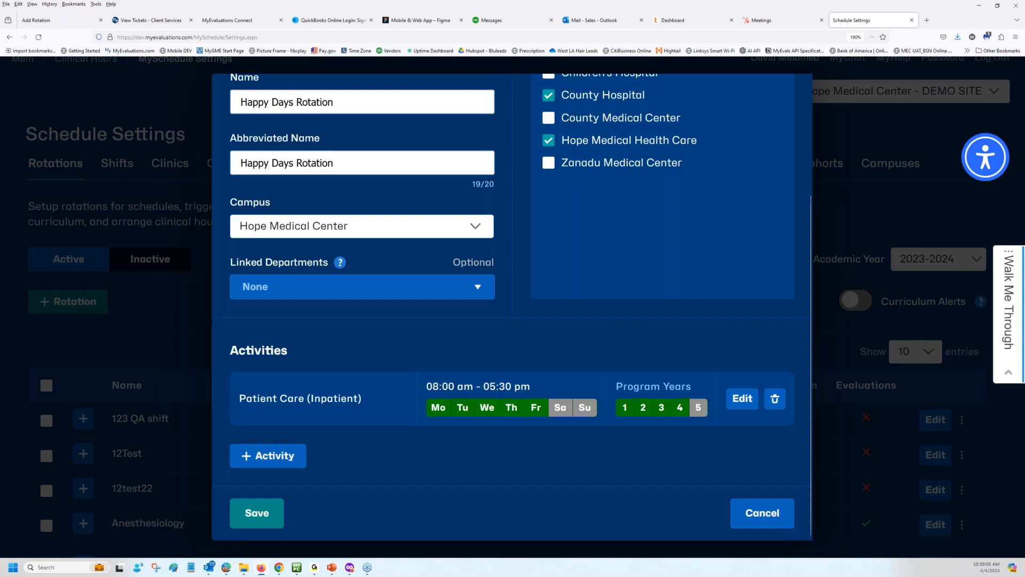
pyautogui.scroll(3, 512, 307)
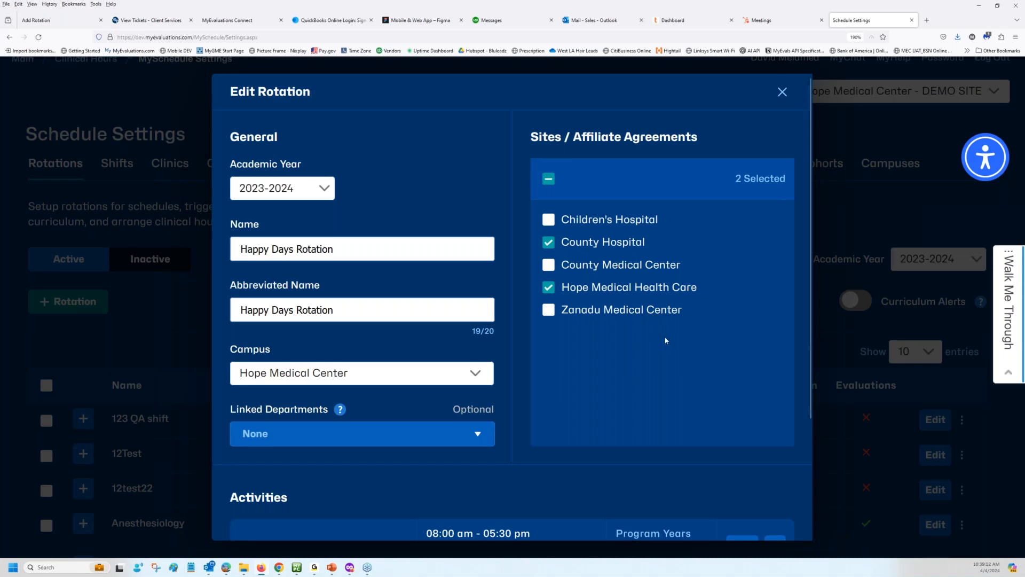
pyautogui.hotkey('ctrl', '-')
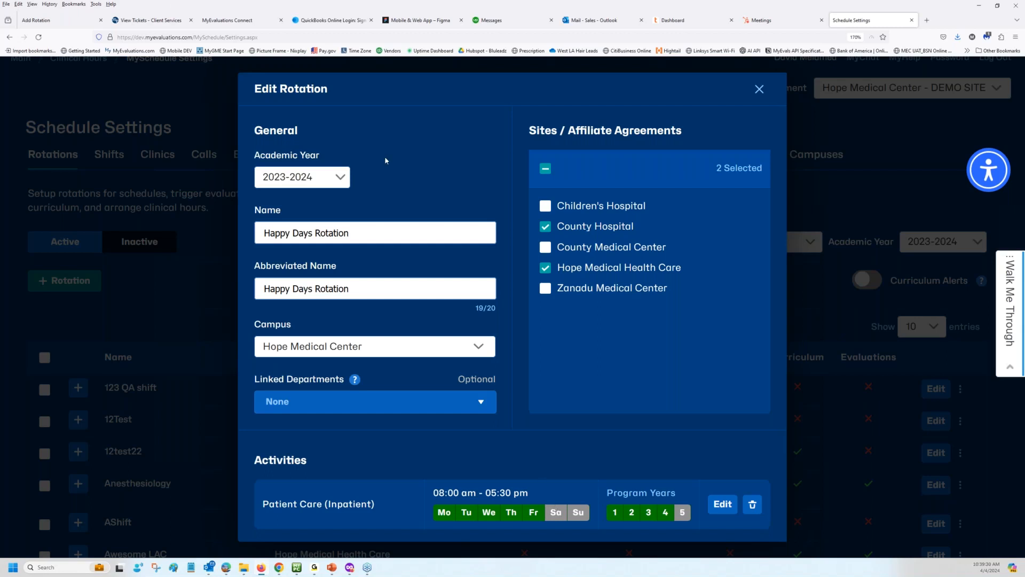
pyautogui.moveTo(349, 233); pyautogui.dragTo(269, 238)
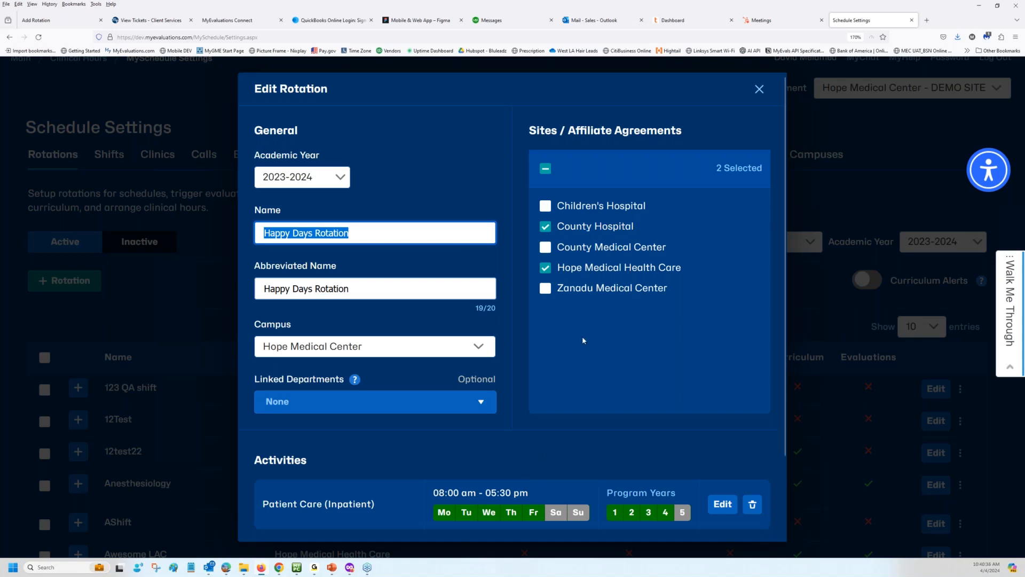
pyautogui.scroll(-3, 658, 425)
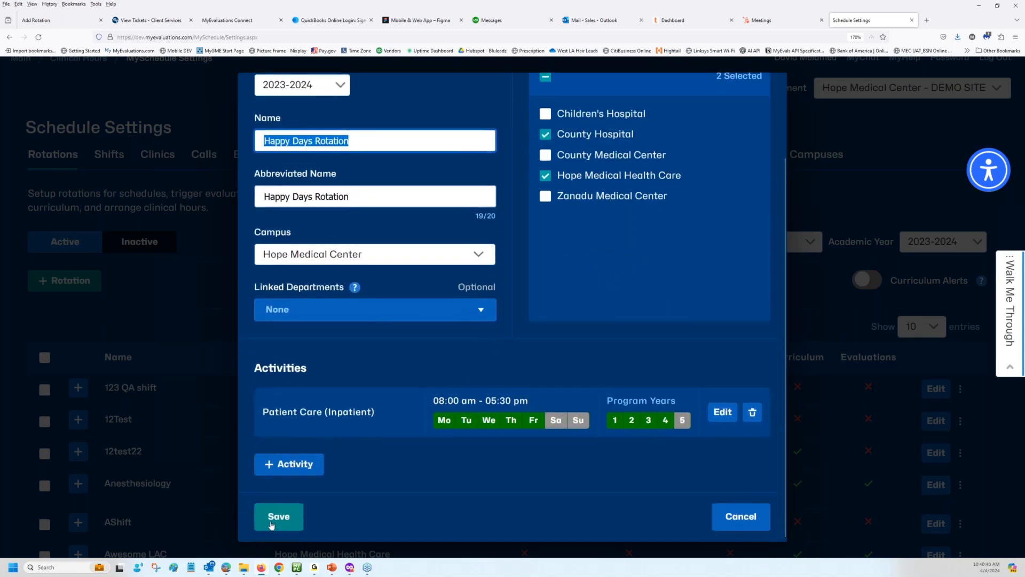
pyautogui.click(271, 525)
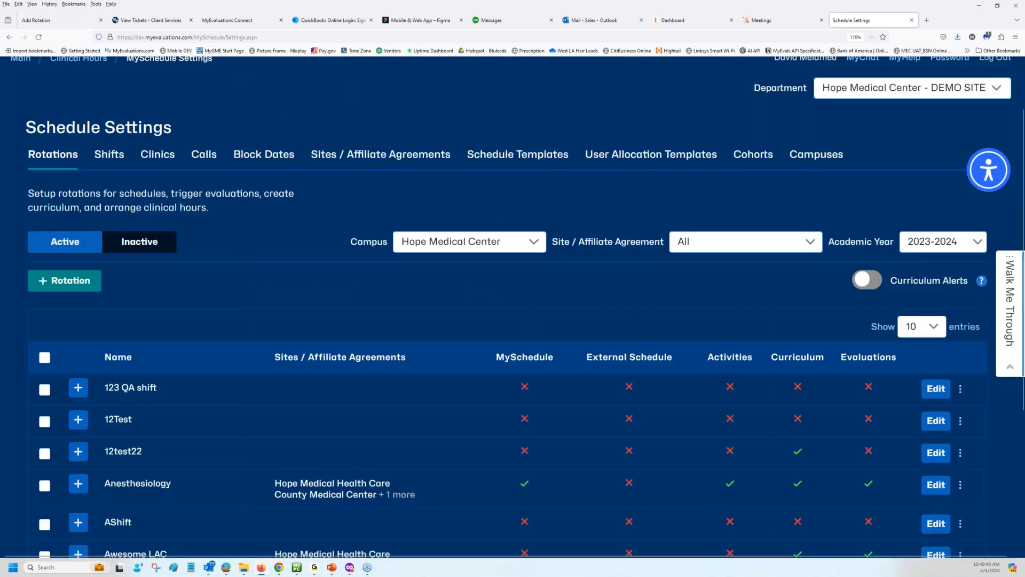
# Show 50 entries in the rotations list and locate the Happy Days Rotation.
pyautogui.scroll(-4, 512, 307)
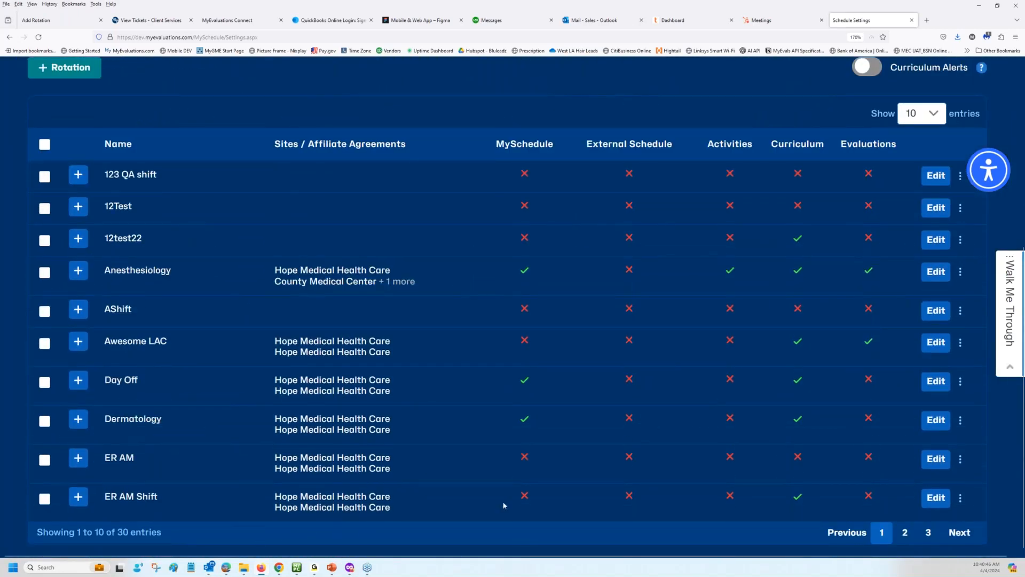
pyautogui.click(927, 117)
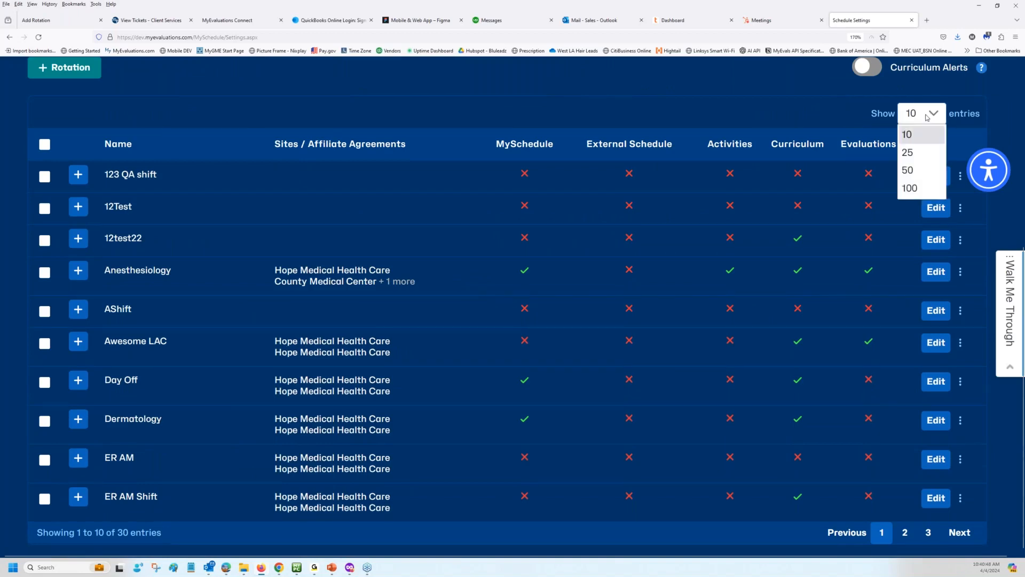
pyautogui.click(914, 170)
pyautogui.scroll(-10, 798, 350)
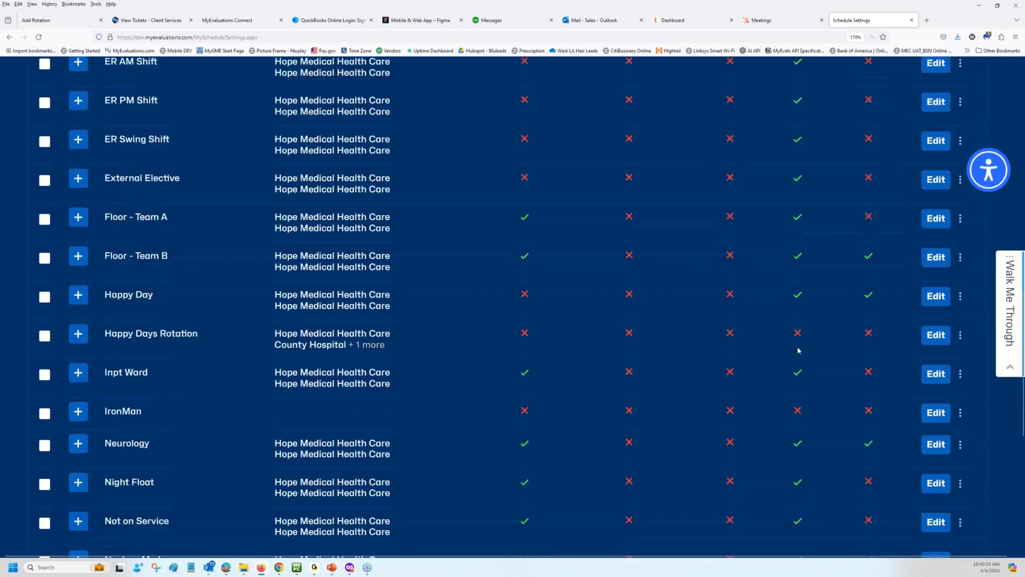
pyautogui.scroll(3, 798, 351)
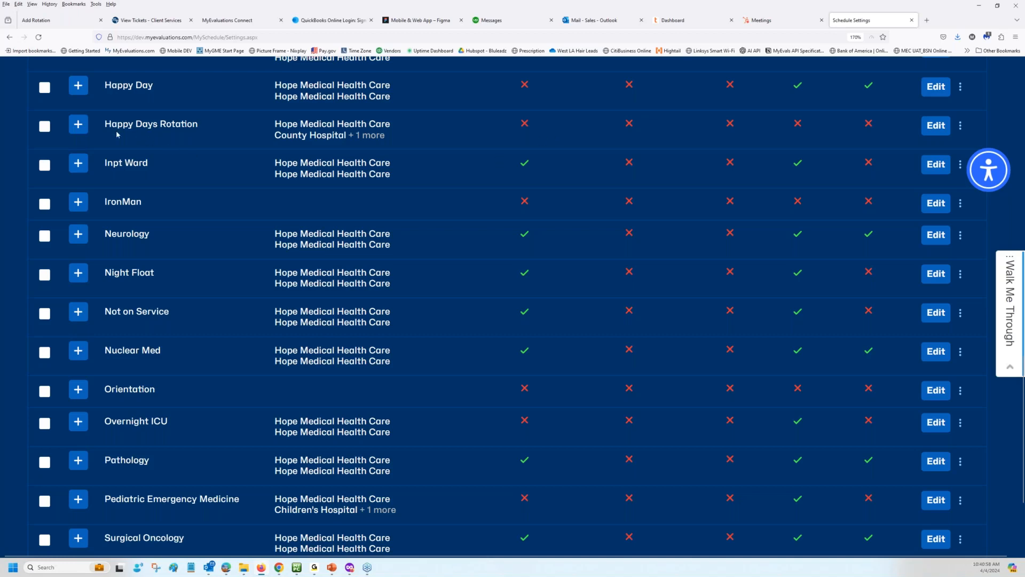
# Expand the Happy Days Rotation entry to examine its campus and activities, collapse it, and return to the start of the rotations list.
pyautogui.click(79, 128)
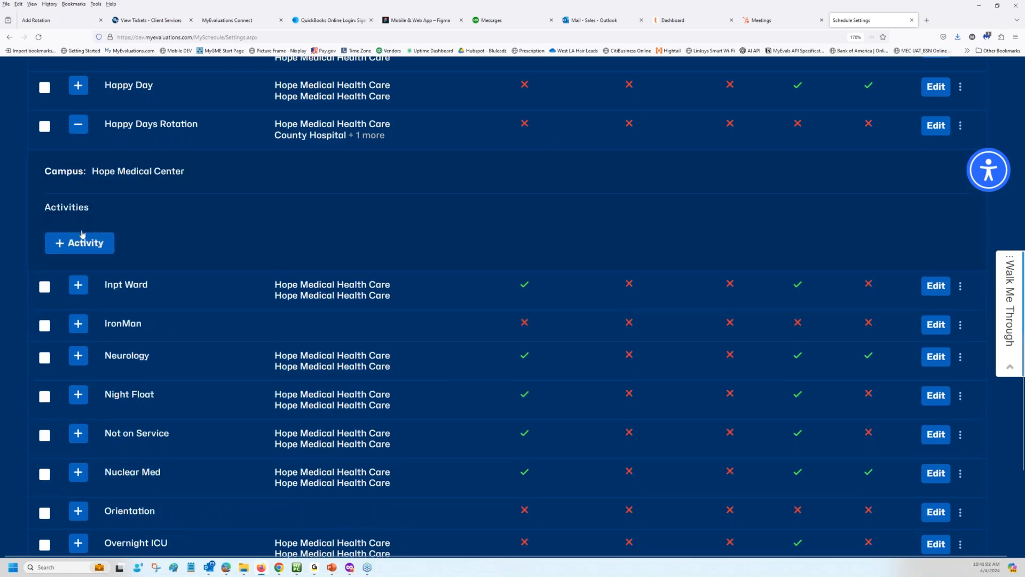
pyautogui.click(79, 128)
pyautogui.scroll(10, 266, 287)
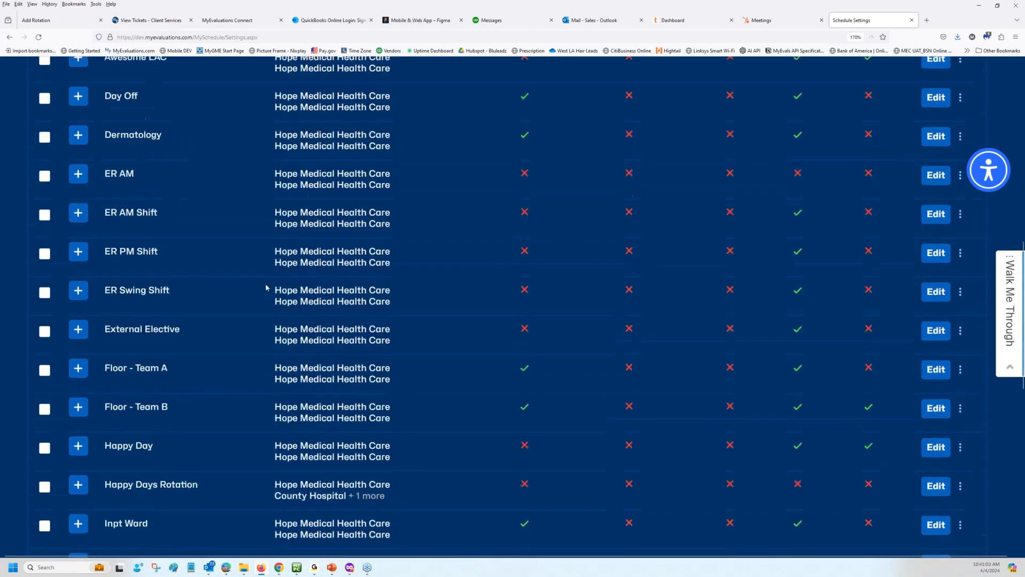
pyautogui.scroll(2, 266, 287)
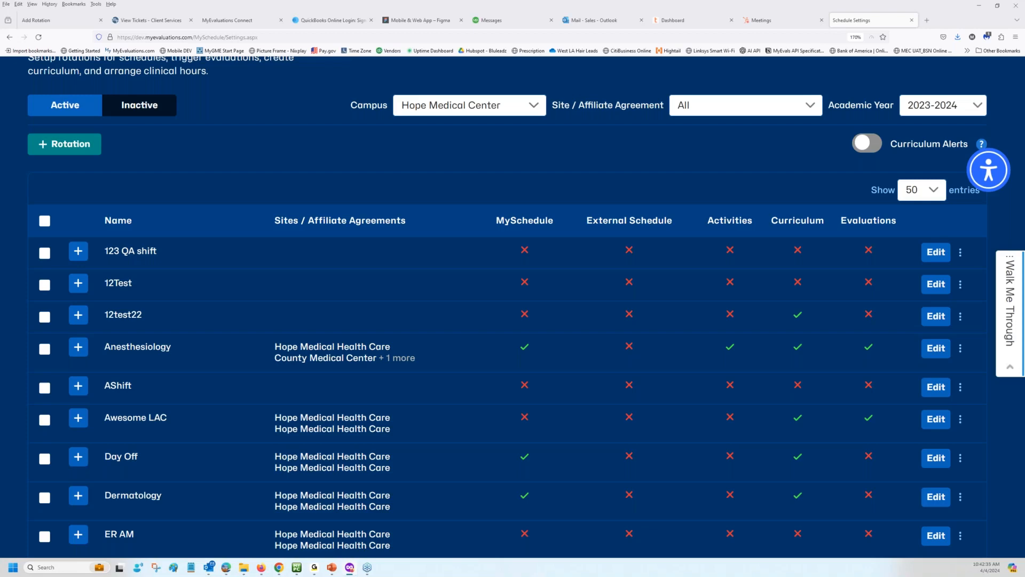
# Switch to the private browsing window's Schedule Settings and open the curriculum editing page from the Anesthesiology rotation's actions.
pyautogui.moveTo(1024, 142); pyautogui.dragTo(505, 0)
pyautogui.scroll(-1, 865, 439)
pyautogui.scroll(-2, 865, 439)
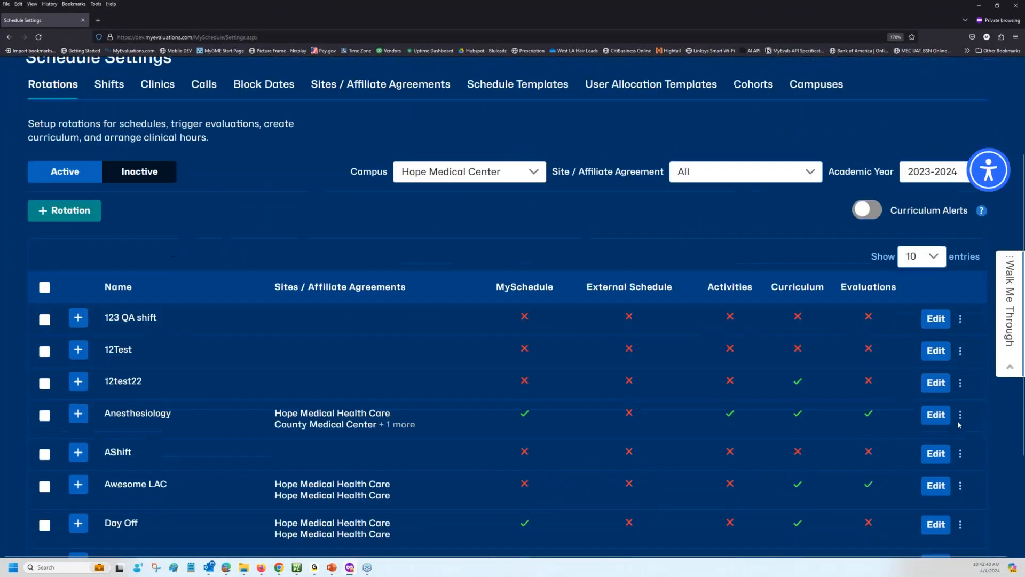
pyautogui.click(960, 417)
pyautogui.scroll(1, 960, 420)
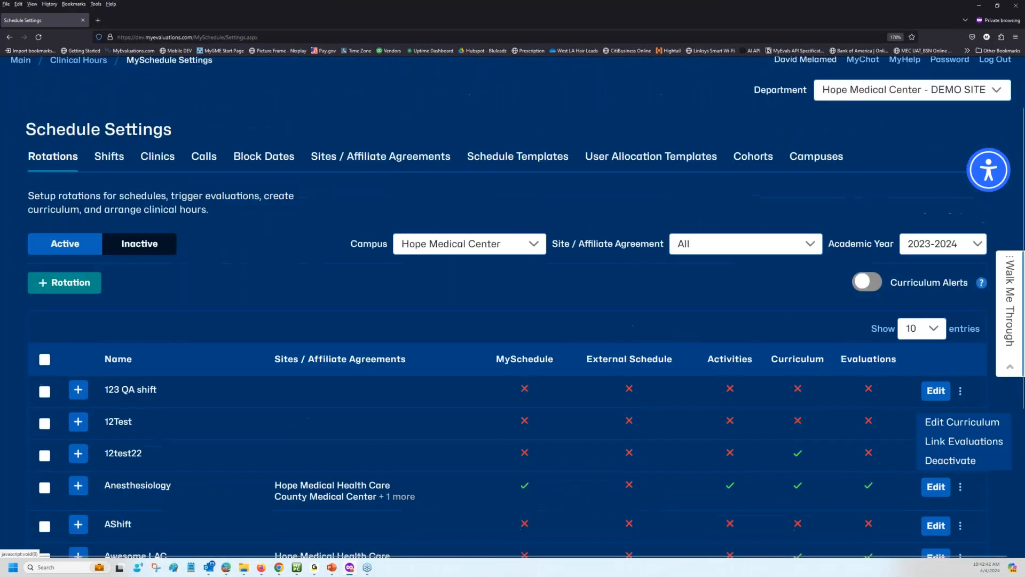
pyautogui.click(959, 423)
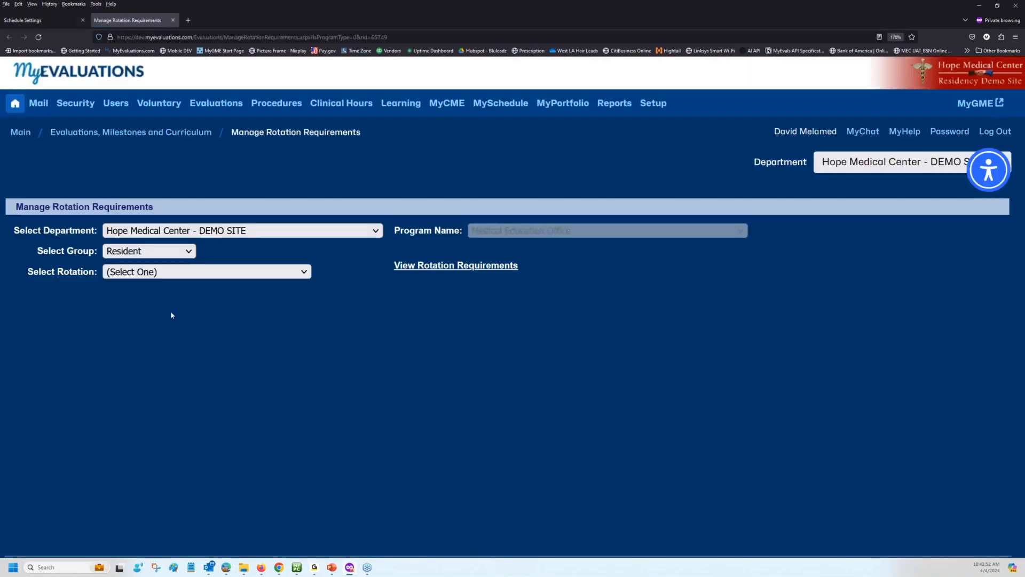
# Load the resident requirements for the Happy Days Rotation and review all requirement sections.
pyautogui.click(179, 273)
pyautogui.scroll(-5, 182, 472)
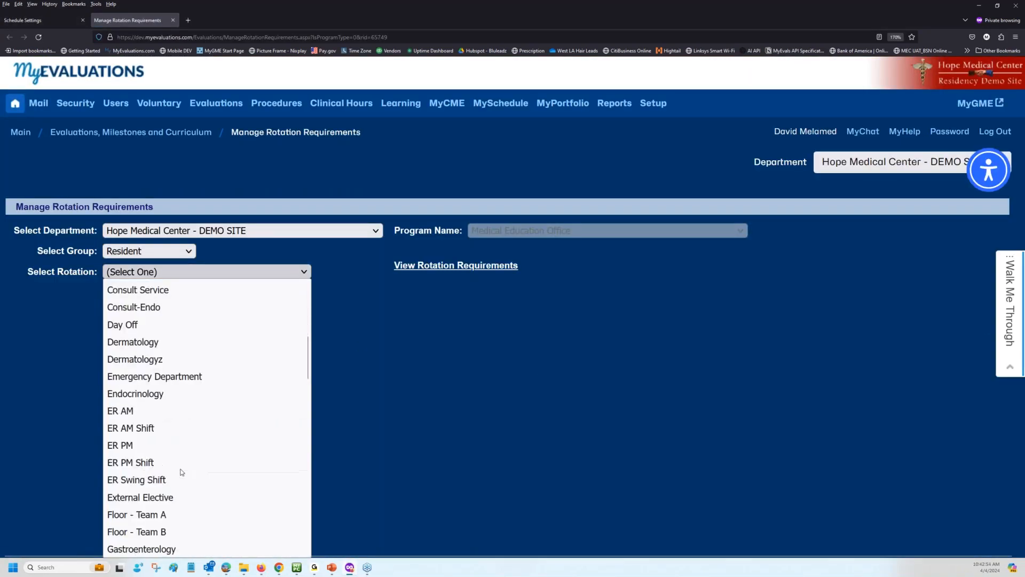
pyautogui.scroll(-2, 182, 472)
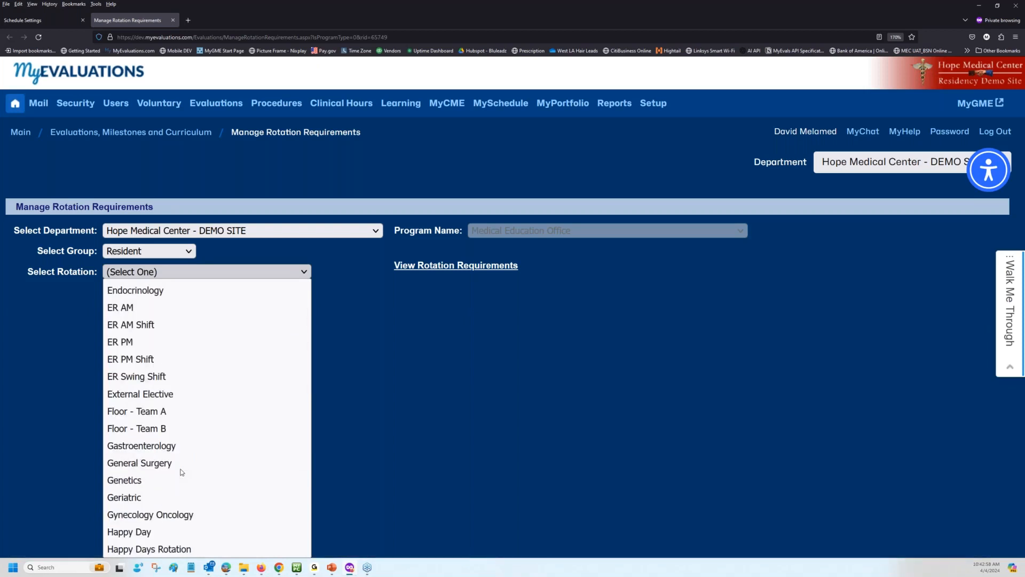
pyautogui.click(172, 550)
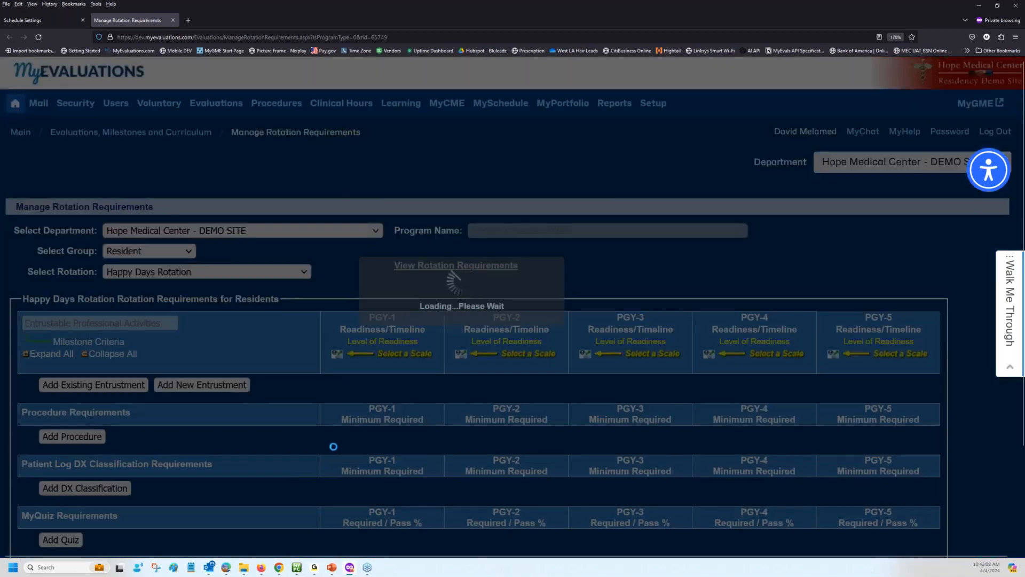
pyautogui.scroll(-3, 337, 445)
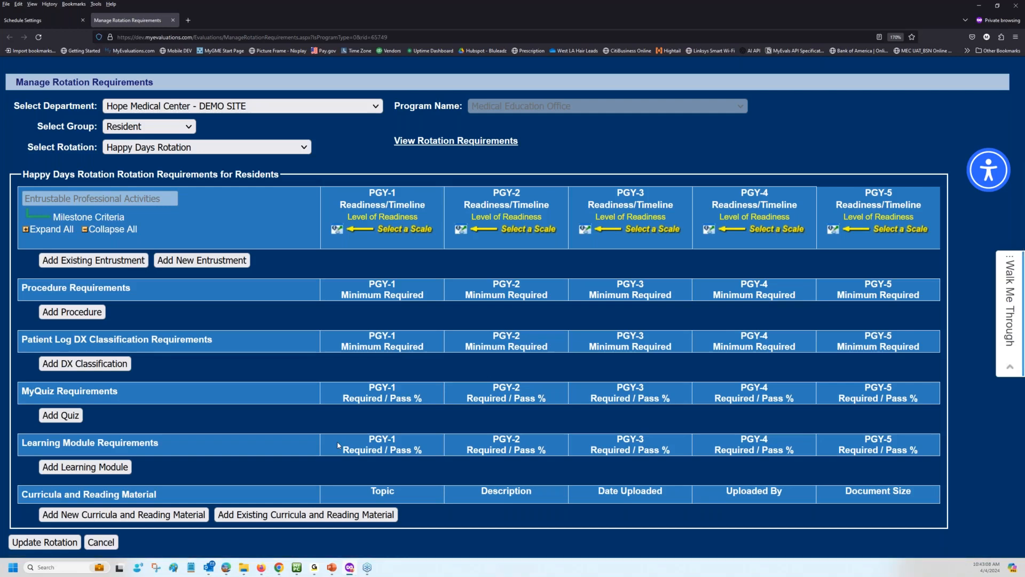
# Review the upload form for new curricula and reading material, and close both the form and the rotation requirements page.
pyautogui.click(108, 514)
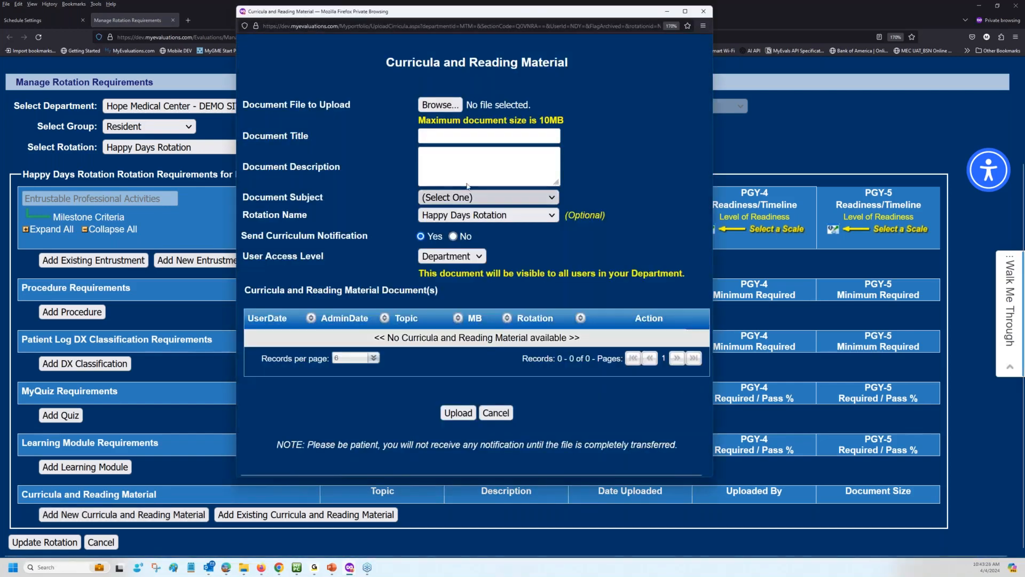
pyautogui.click(704, 12)
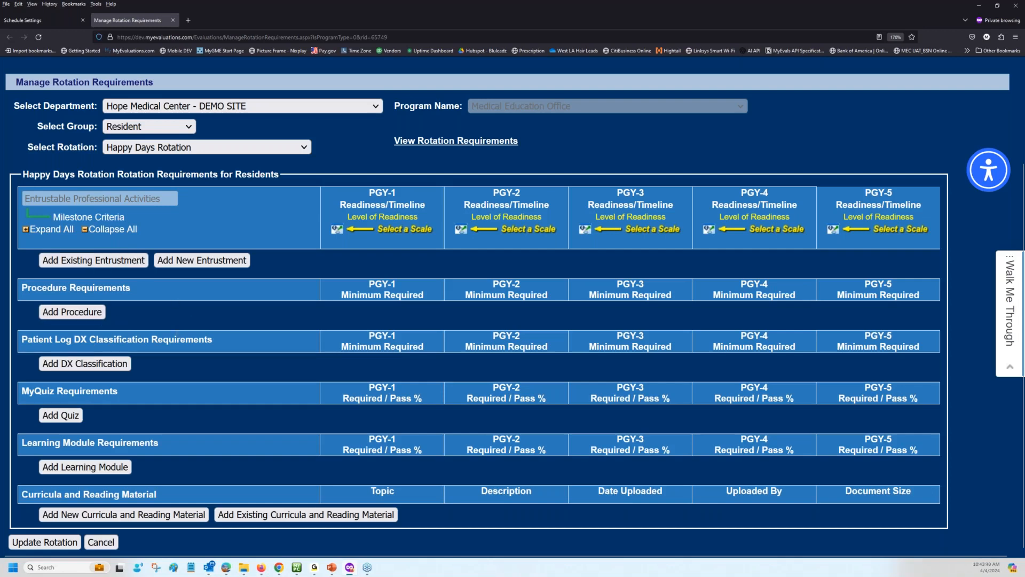
pyautogui.click(173, 20)
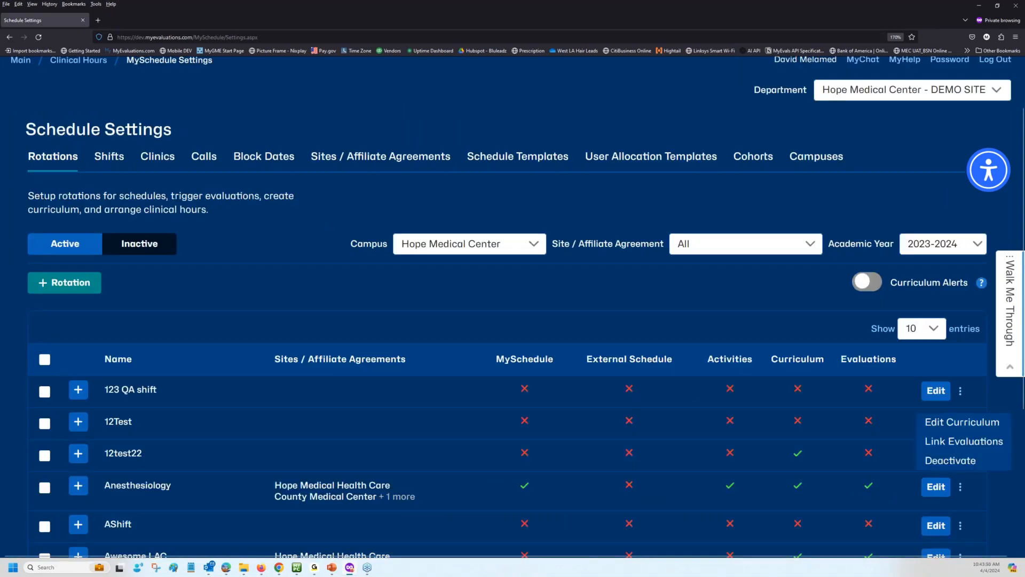
# Open the evaluation linking page from the rotation's actions and load the evaluation assignments for Anesthesiology.
pyautogui.click(961, 447)
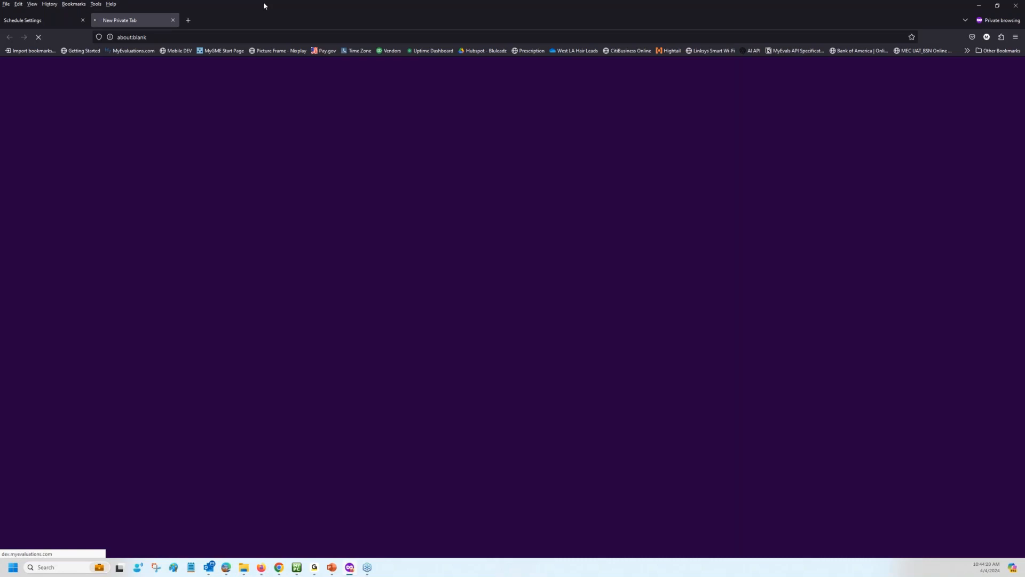
pyautogui.moveTo(264, 4); pyautogui.dragTo(1024, 139)
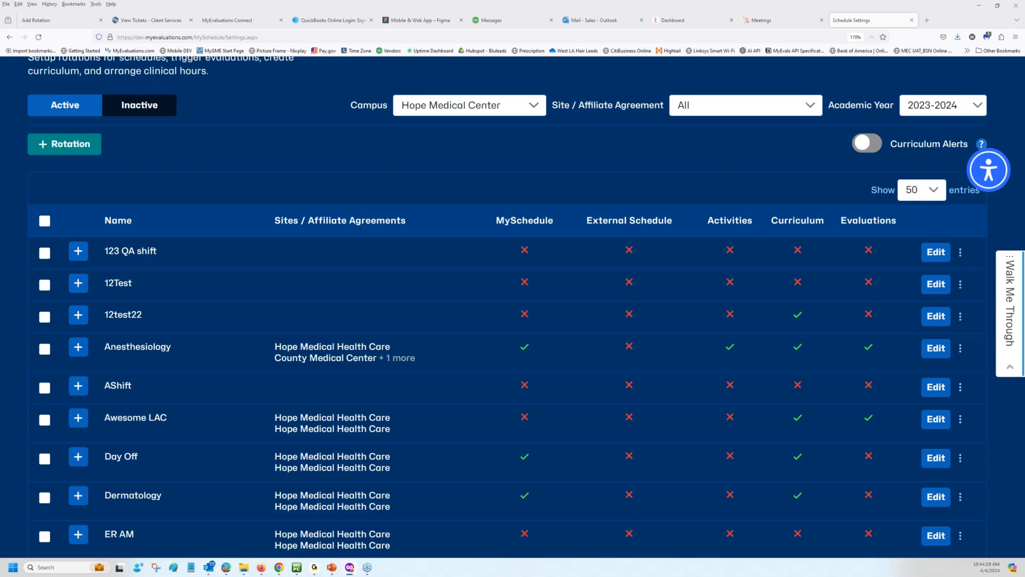
pyautogui.moveTo(827, 144); pyautogui.dragTo(444, 1)
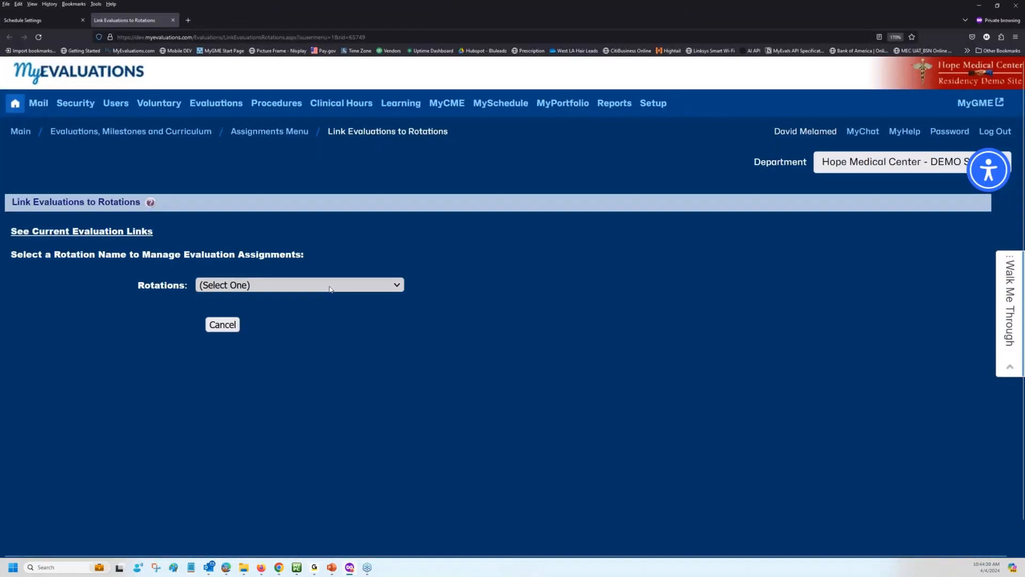
pyautogui.click(329, 289)
pyautogui.click(303, 442)
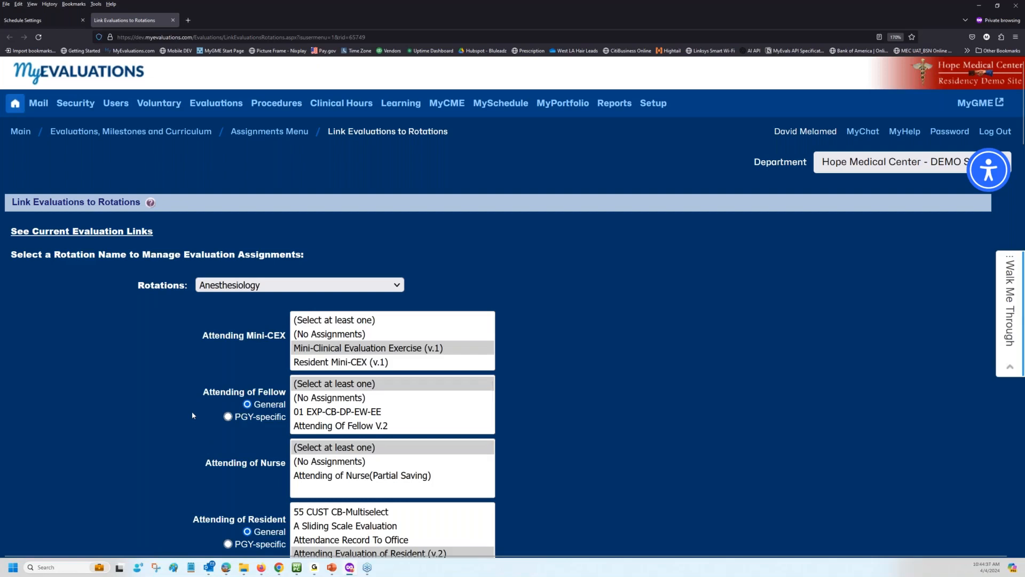
# Review the Anesthesiology evaluation links, highlight Attending Evaluation of Resident (v.2) under Attending of Resident, and close the page without saving.
pyautogui.scroll(-2, 192, 415)
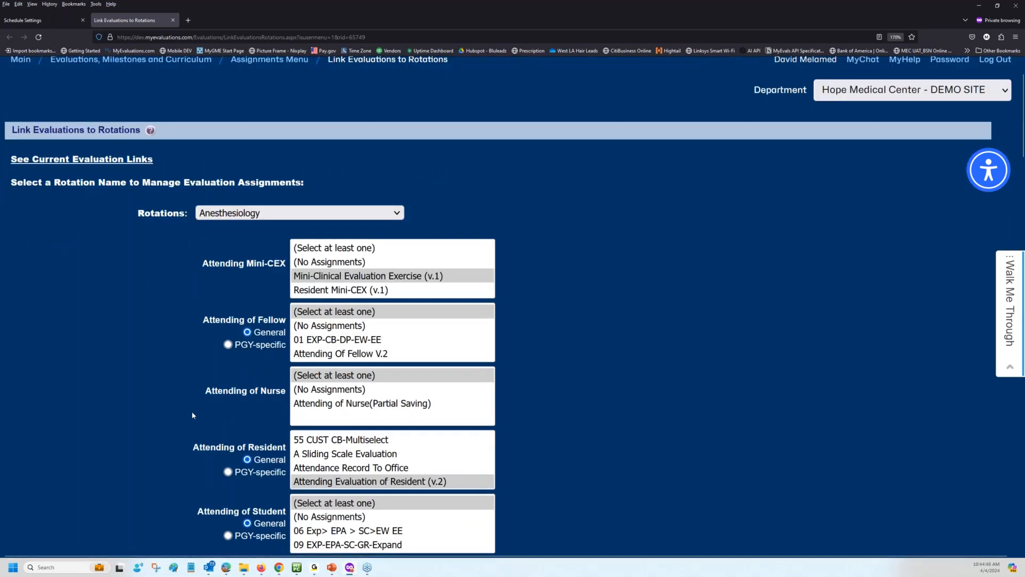
pyautogui.click(345, 483)
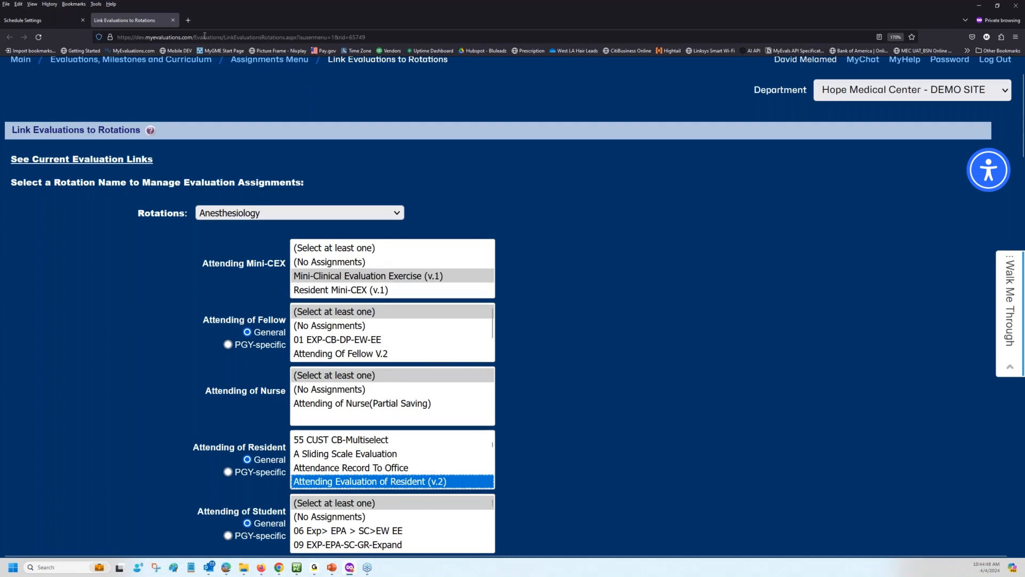
pyautogui.click(173, 20)
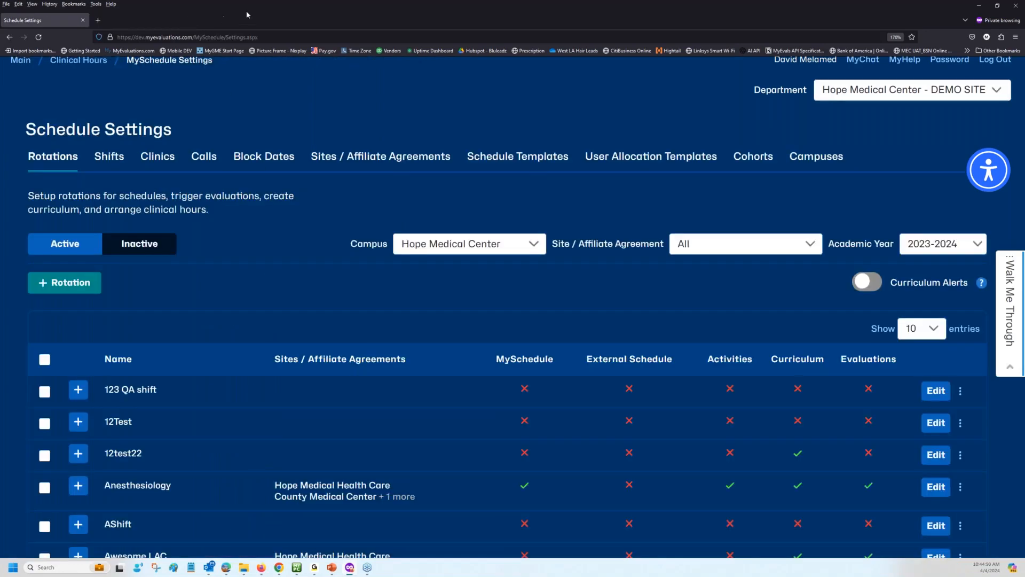
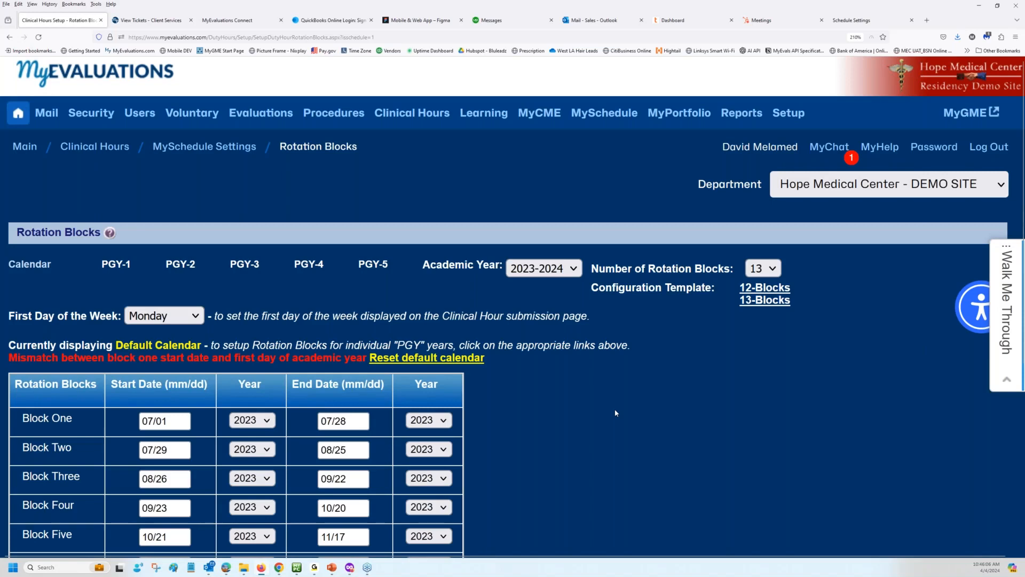
# Review the block start and end dates on the live Rotation Blocks page for 2023-2024.
pyautogui.scroll(-2, 616, 413)
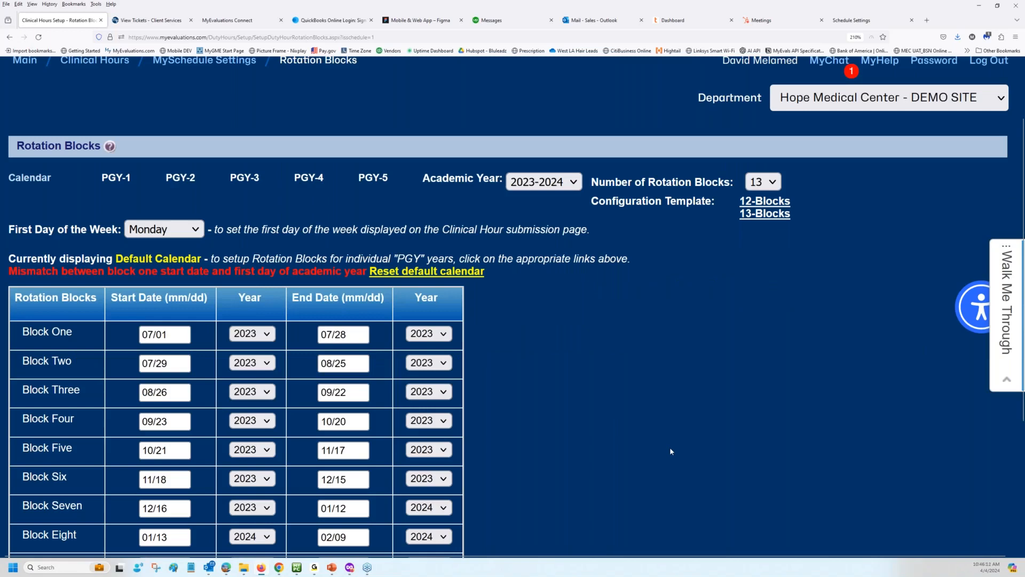
pyautogui.scroll(-2, 669, 447)
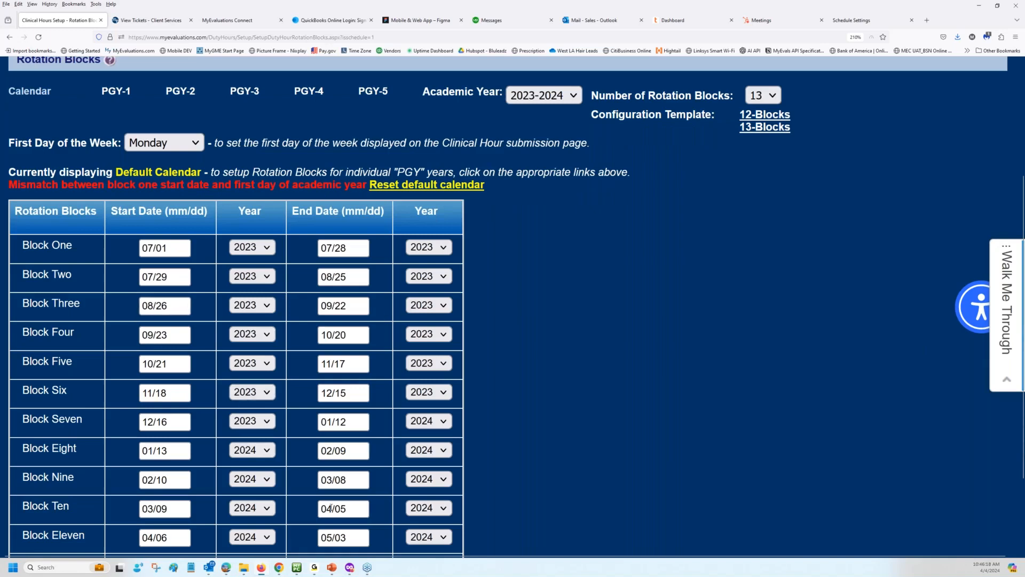
pyautogui.scroll(3, 331, 508)
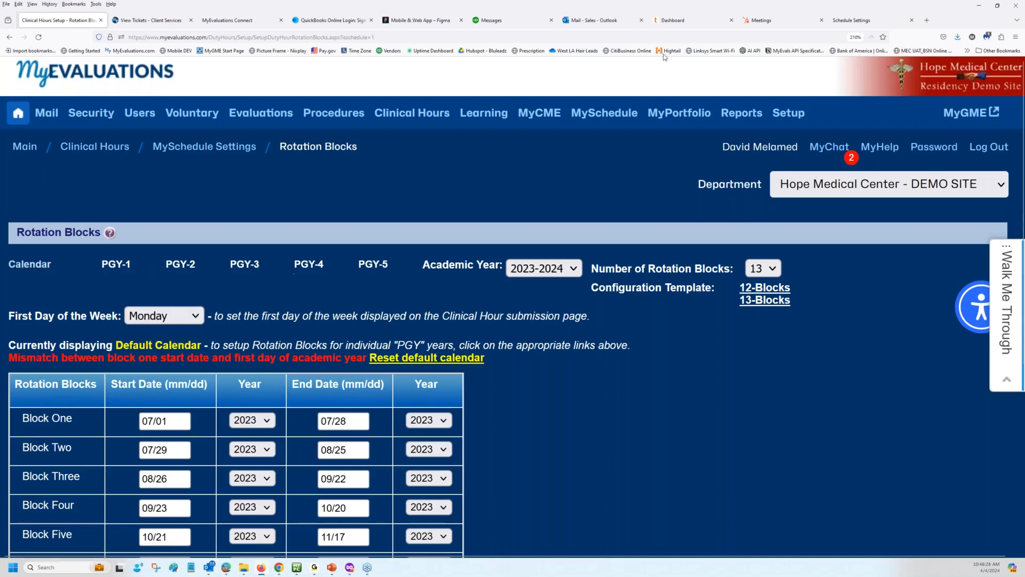
# Open Block Dates in the redesigned Schedule Settings and review the default calendar's options and dates.
pyautogui.click(852, 21)
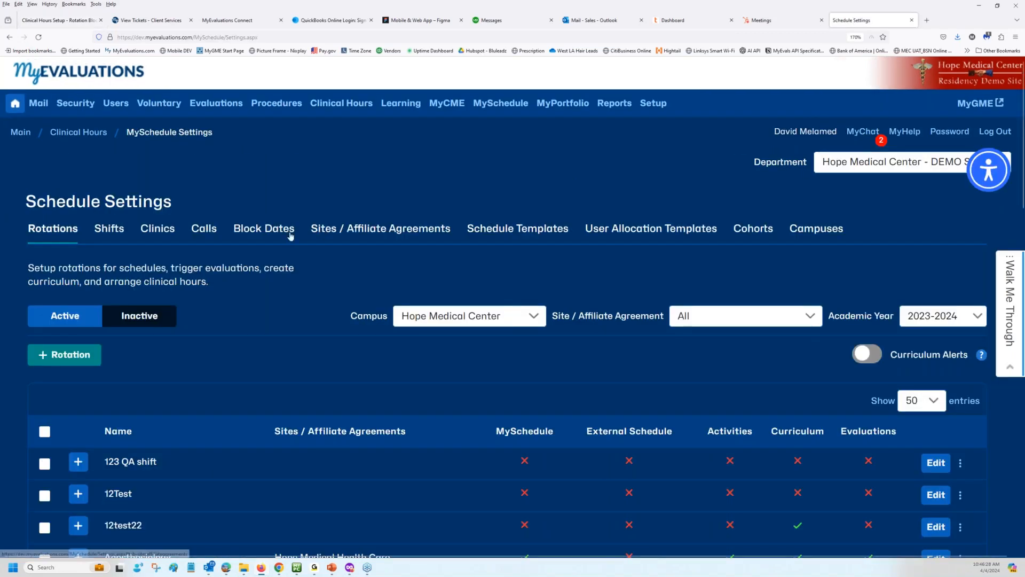
pyautogui.click(264, 228)
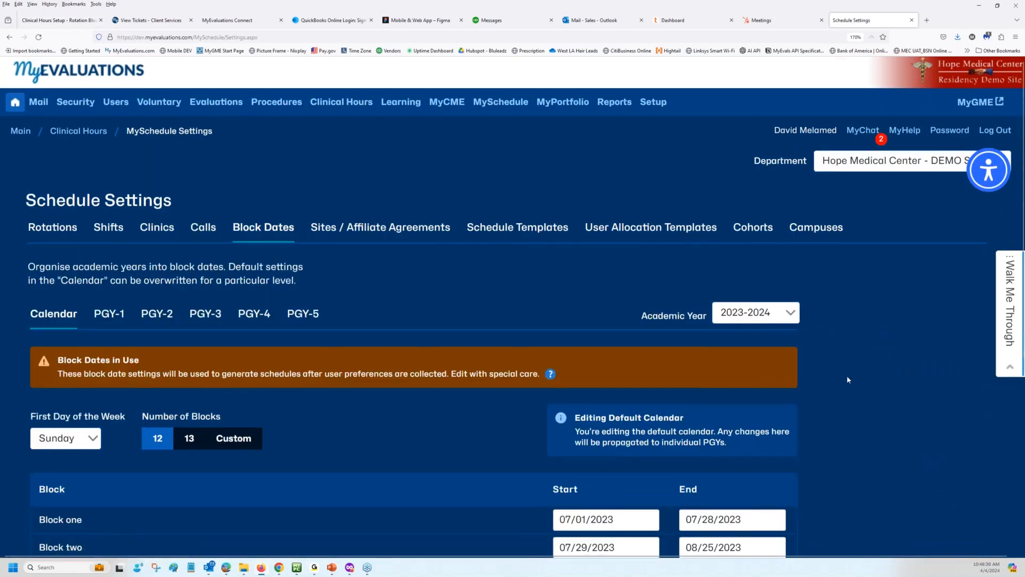
pyautogui.scroll(-3, 847, 380)
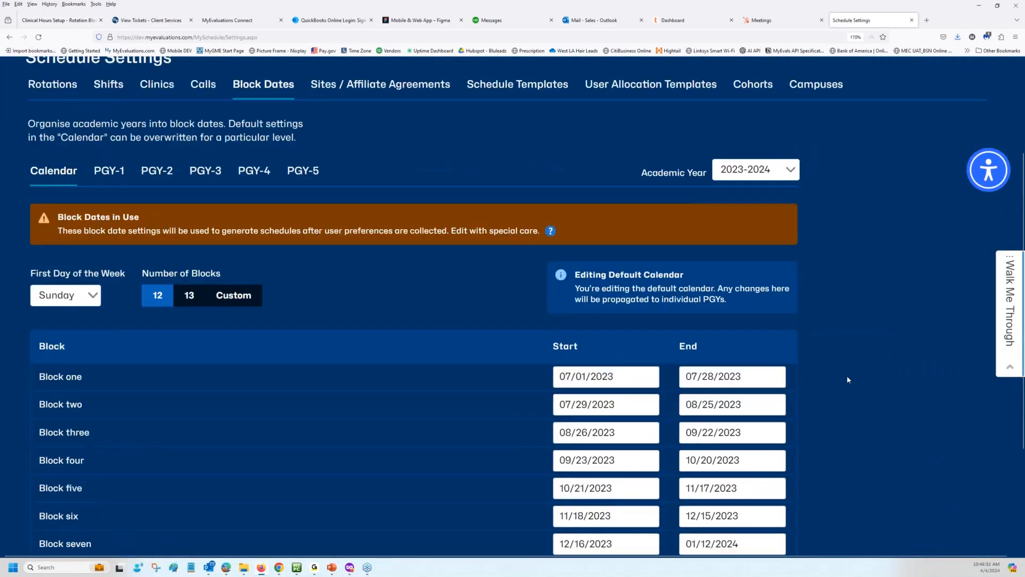
pyautogui.scroll(-2, 868, 405)
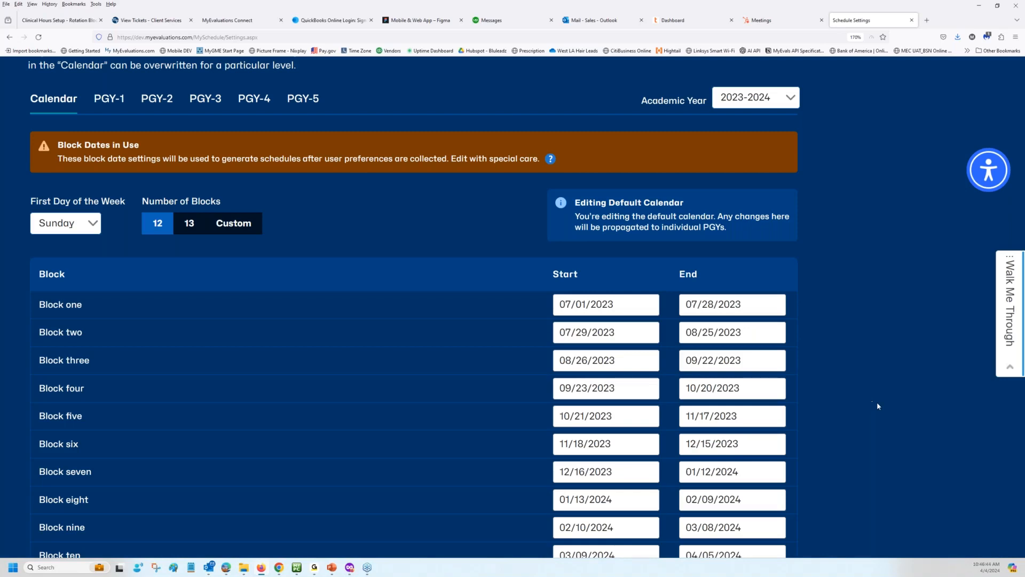
# Return to the live Rotation Blocks page and set its academic year to 2024-2025.
pyautogui.click(65, 23)
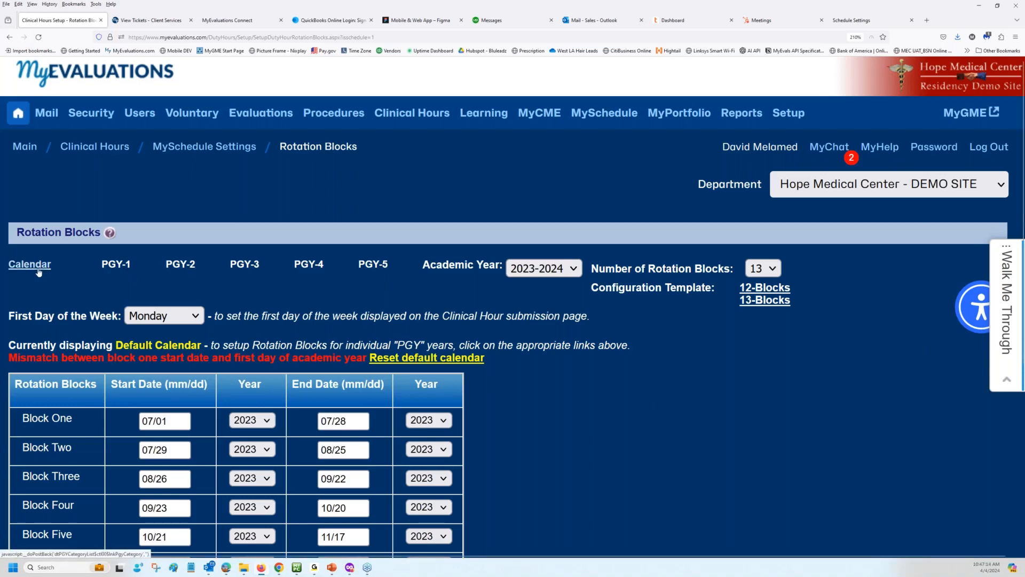
pyautogui.click(537, 268)
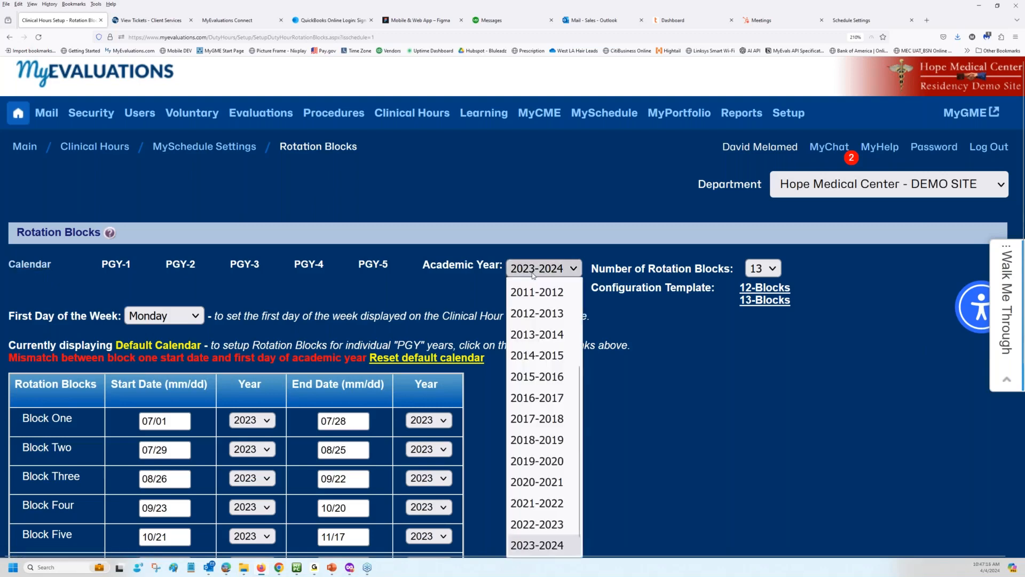
pyautogui.scroll(-1, 534, 526)
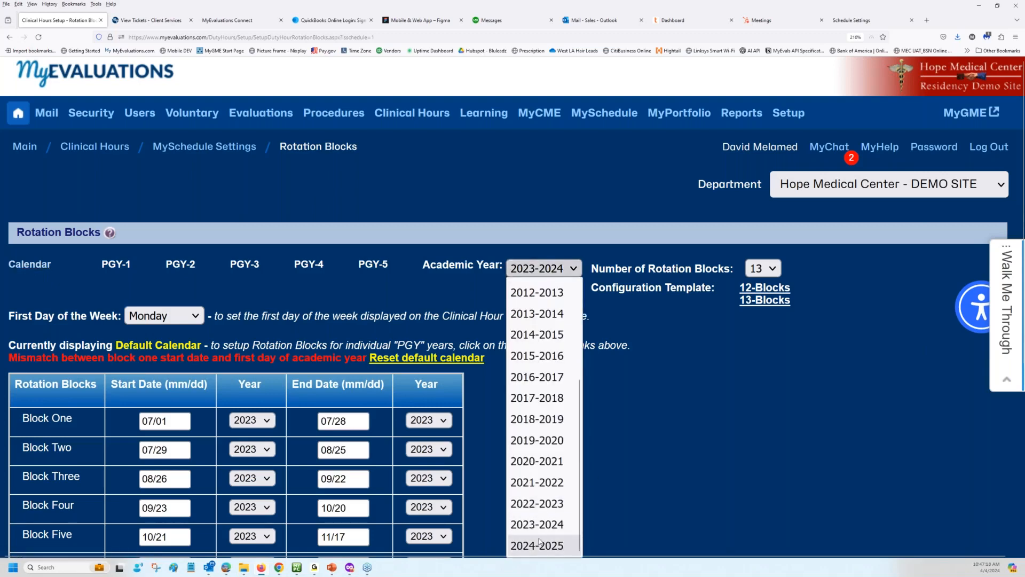
pyautogui.click(542, 545)
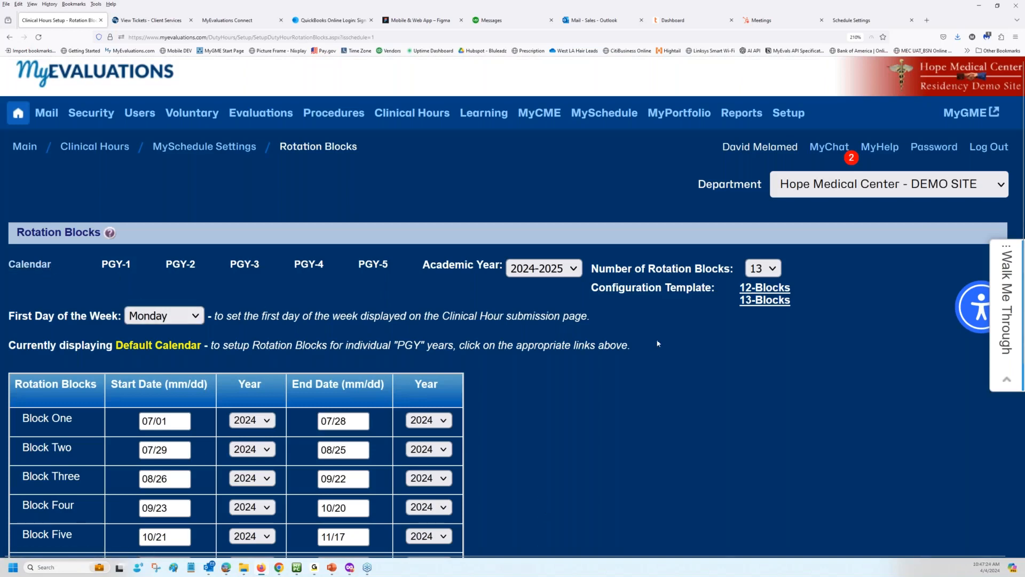
# Review the available choices for the number of rotation blocks, up to 60, without changing the selection.
pyautogui.moveTo(593, 270); pyautogui.dragTo(765, 273)
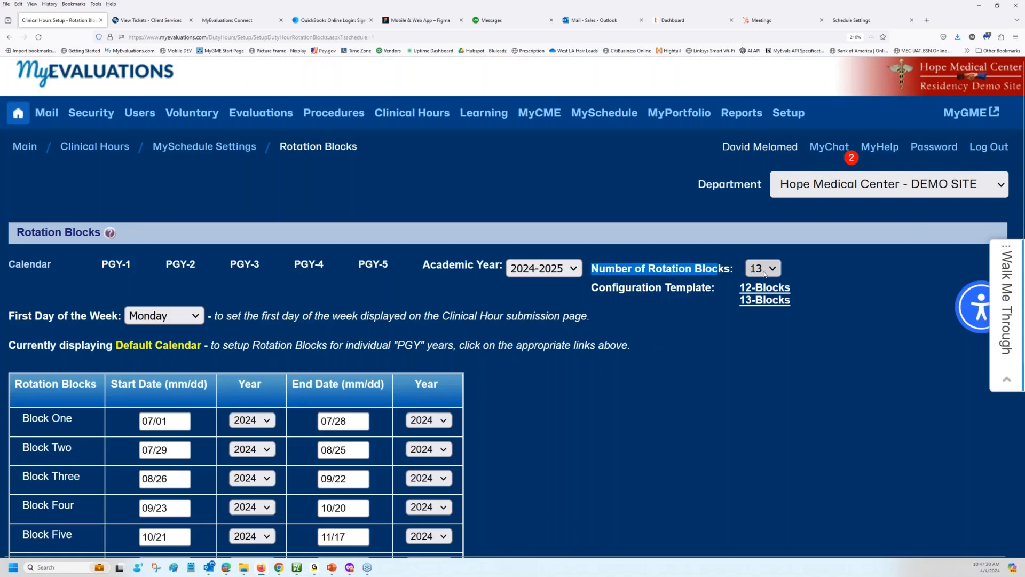
pyautogui.click(764, 274)
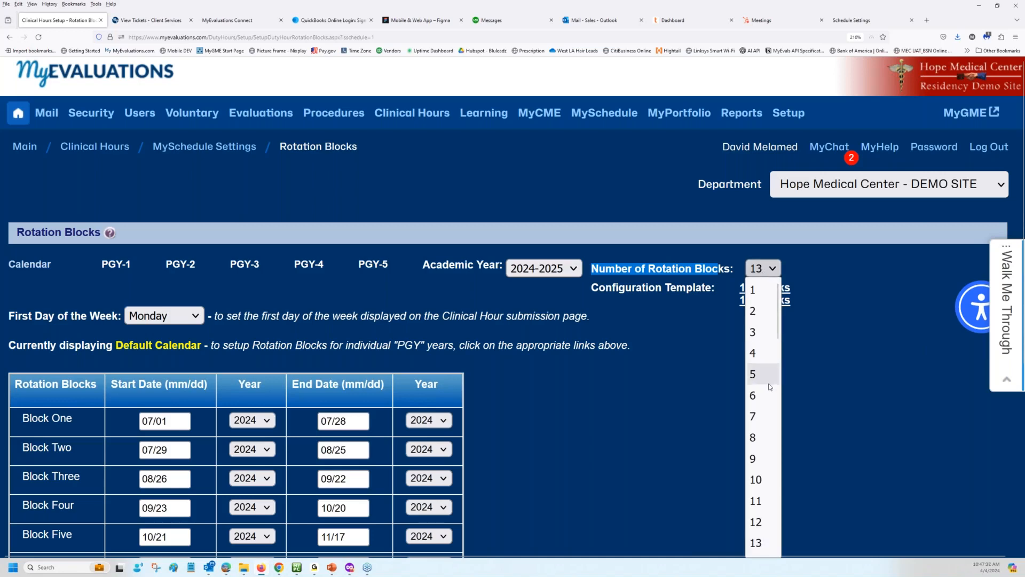
pyautogui.scroll(-10, 763, 421)
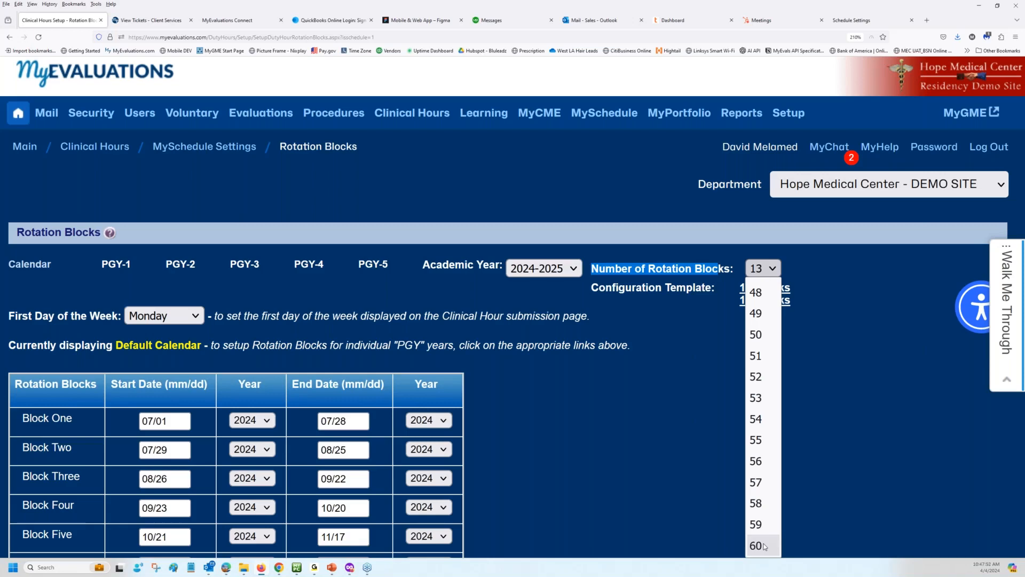
pyautogui.click(820, 362)
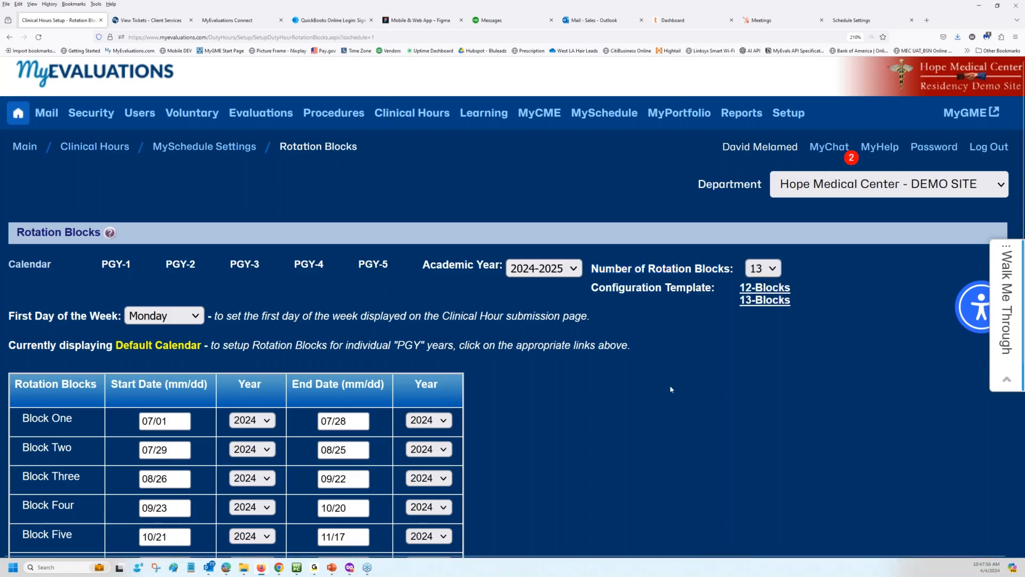
# Review the default calendar's 2024-2025 dates through Block Thirteen and update the values for the calendar.
pyautogui.scroll(-5, 671, 389)
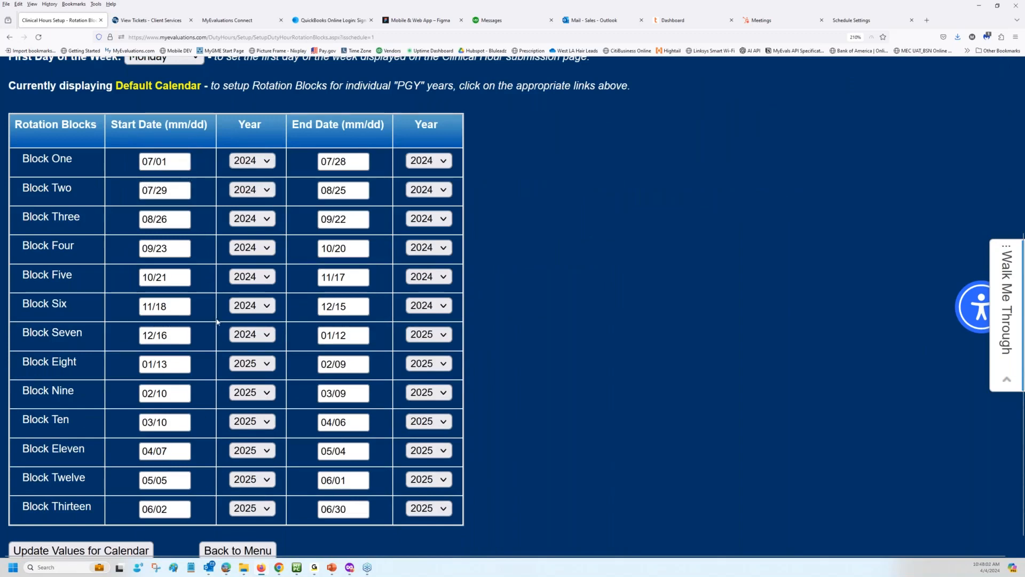
pyautogui.scroll(-1, 132, 522)
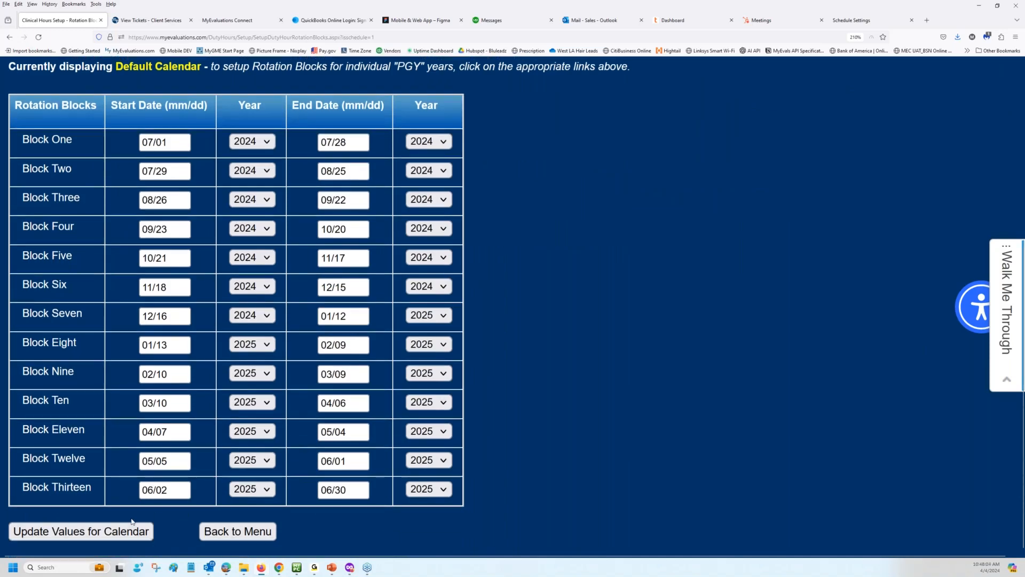
pyautogui.click(85, 539)
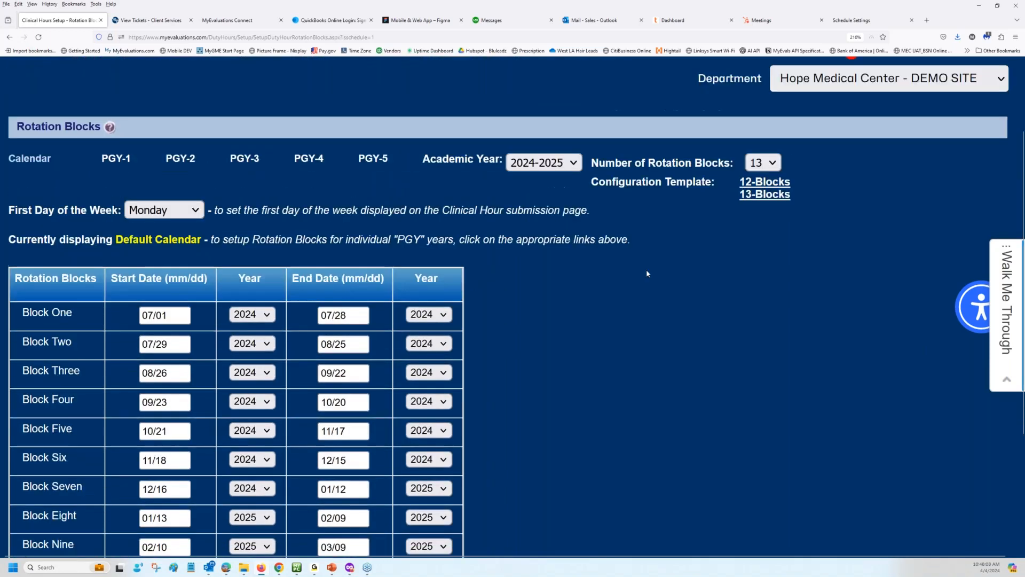
# Apply the 12-Blocks configuration template to the 2024-2025 default calendar and review its block dates.
pyautogui.moveTo(600, 182); pyautogui.dragTo(714, 182)
pyautogui.click(718, 245)
pyautogui.click(783, 196)
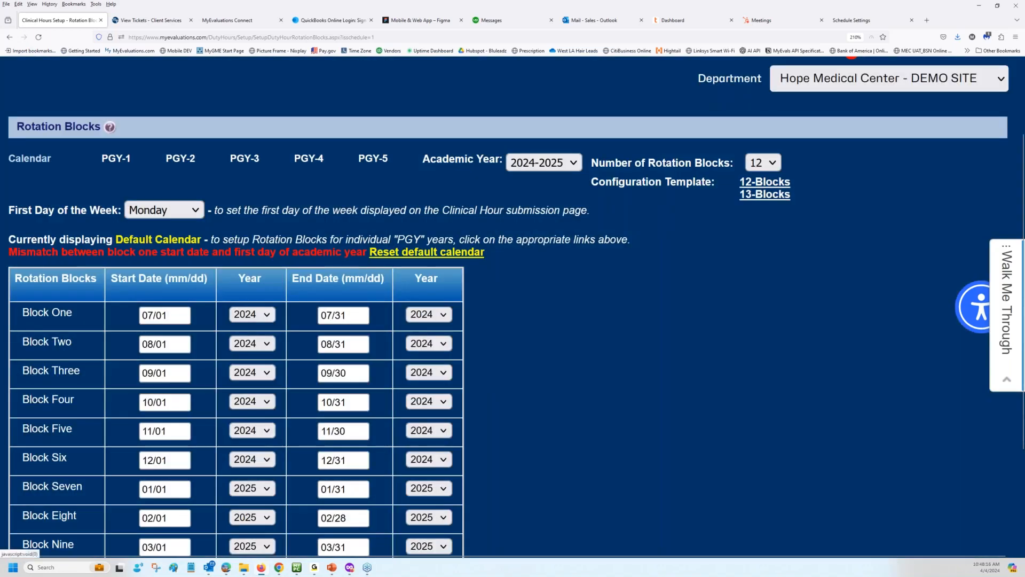
pyautogui.scroll(-1, 723, 312)
pyautogui.scroll(-3, 724, 315)
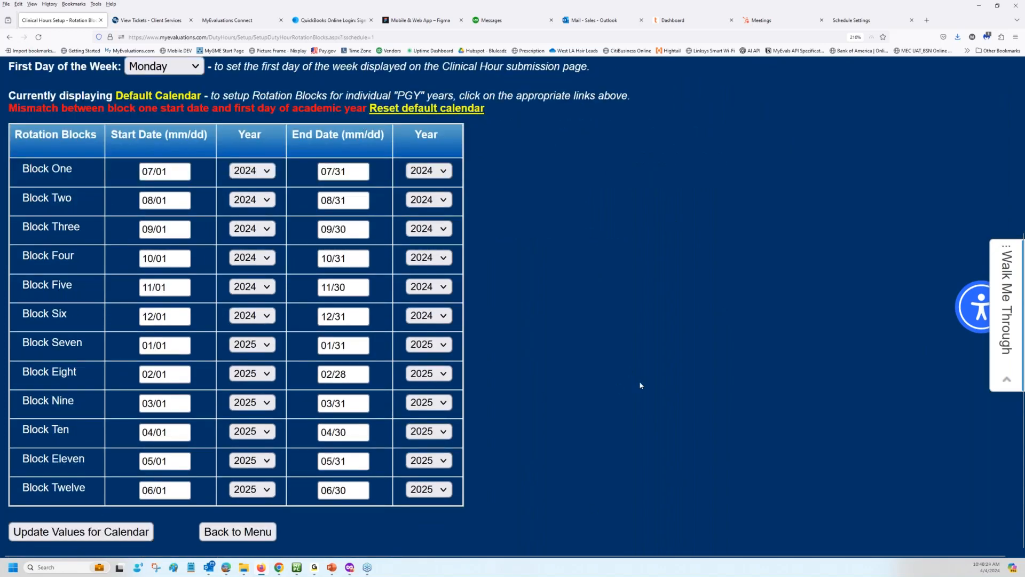
# Apply the 13-Blocks configuration template to the default calendar and check the block dates through Block Thirteen.
pyautogui.scroll(2, 641, 382)
pyautogui.click(769, 137)
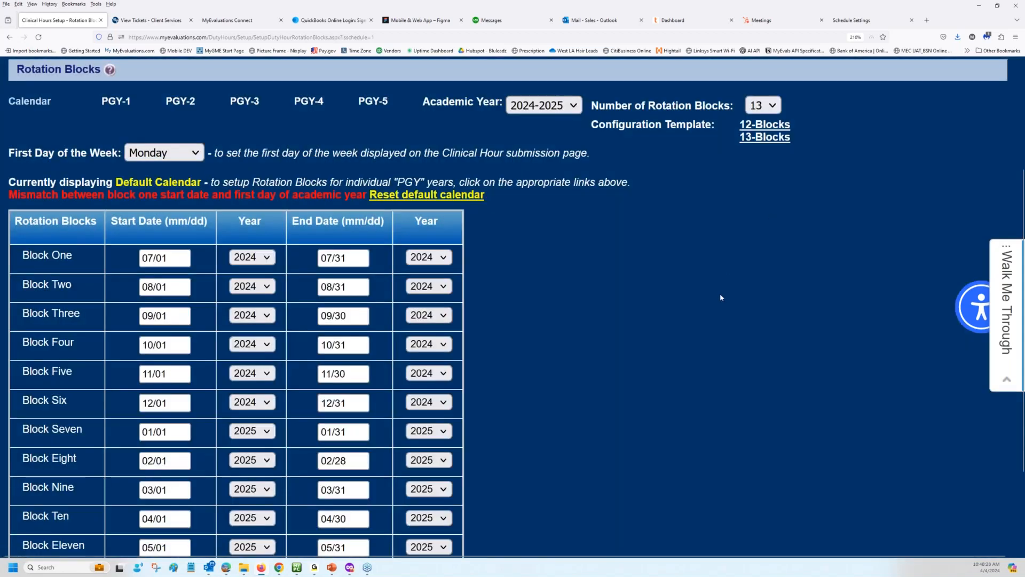
pyautogui.scroll(-2, 550, 344)
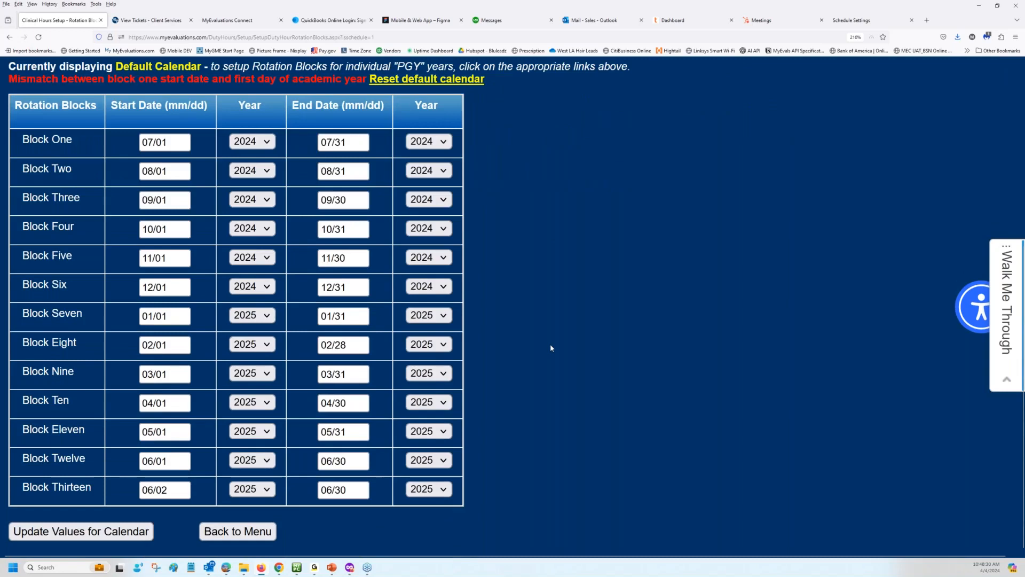
# Display the rotation blocks for PGY-1, and return to the default calendar.
pyautogui.scroll(5, 550, 344)
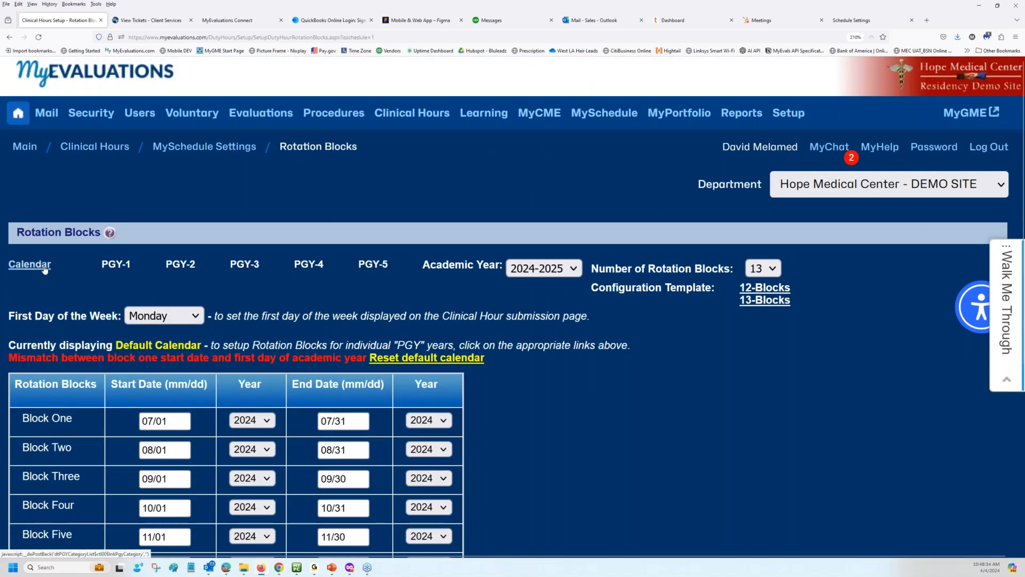
pyautogui.click(109, 269)
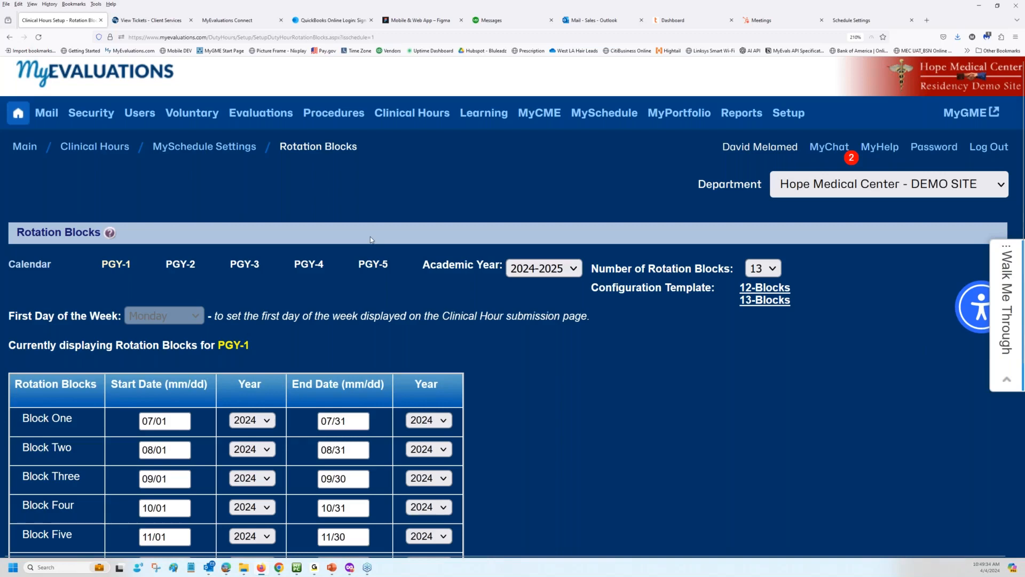
pyautogui.click(42, 268)
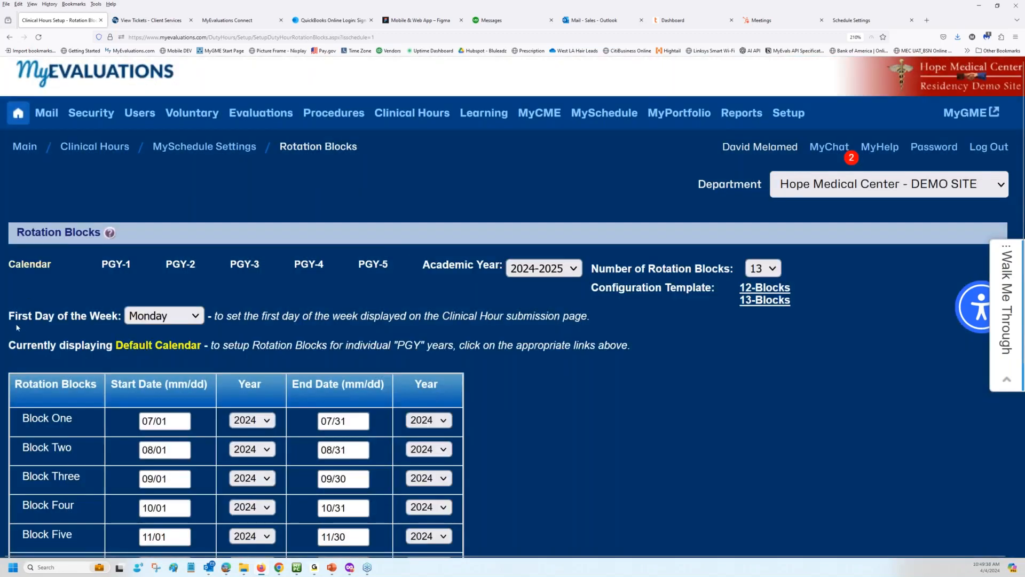
# Review the First Day of the Week choices and the note about the Clinical Hour submission page, keeping Monday.
pyautogui.moveTo(10, 319); pyautogui.dragTo(118, 317)
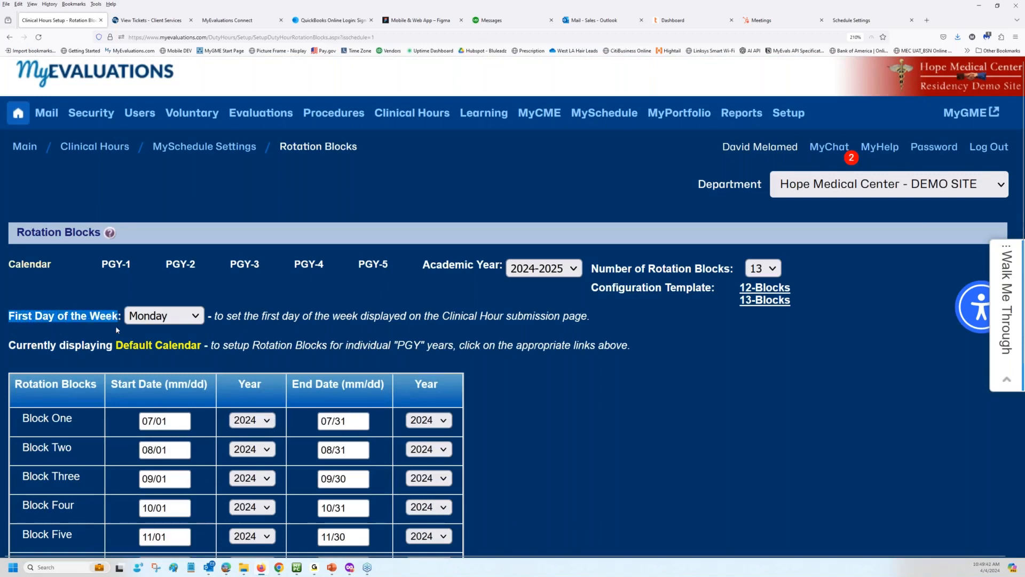
pyautogui.click(114, 332)
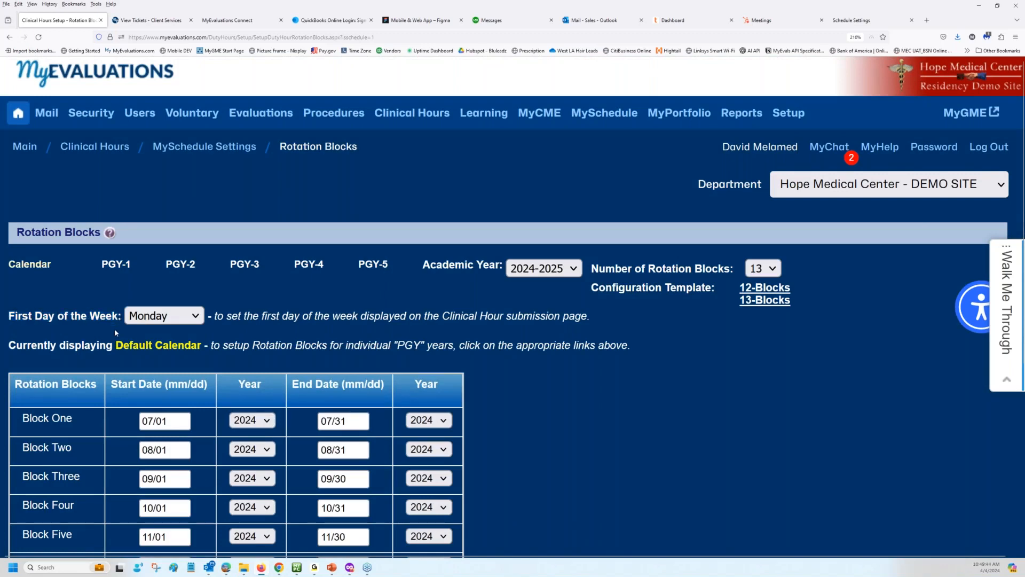
pyautogui.click(158, 322)
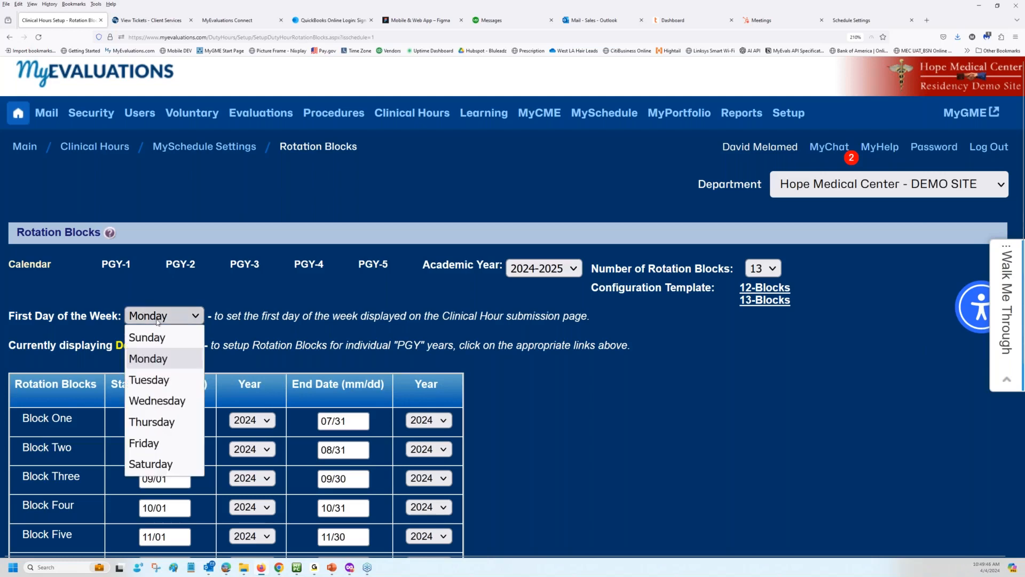
pyautogui.click(157, 319)
pyautogui.moveTo(452, 316); pyautogui.dragTo(567, 337)
pyautogui.click(560, 325)
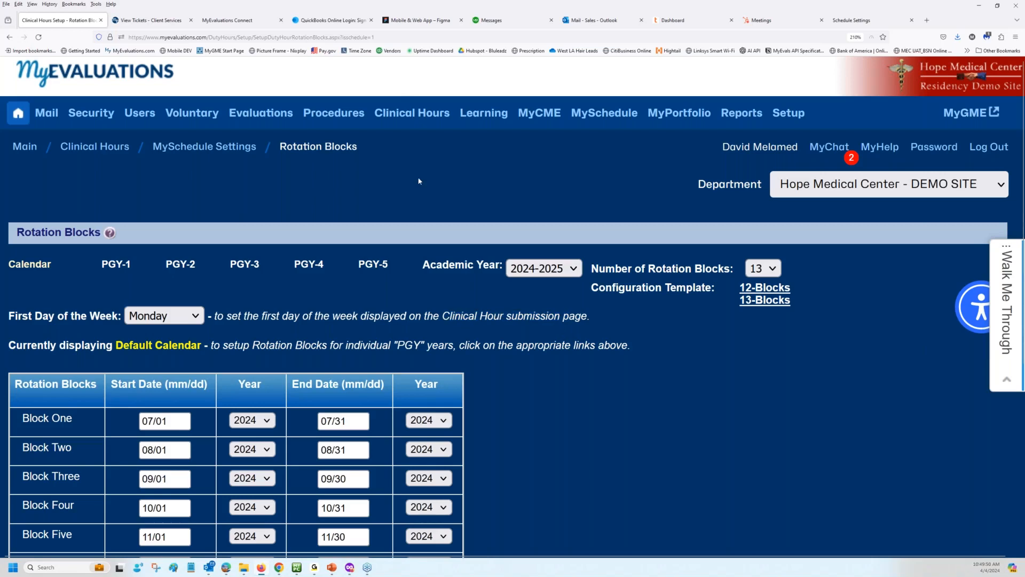
# View the Submit/Review Clinical Hours page on its own, check its weekly layout, and close it.
pyautogui.click(409, 116)
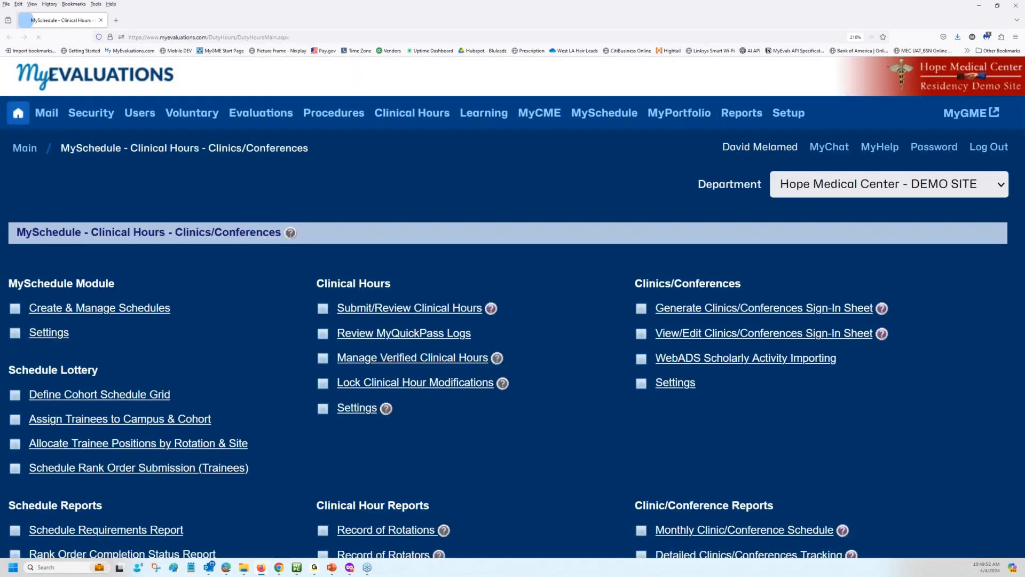
pyautogui.click(355, 308)
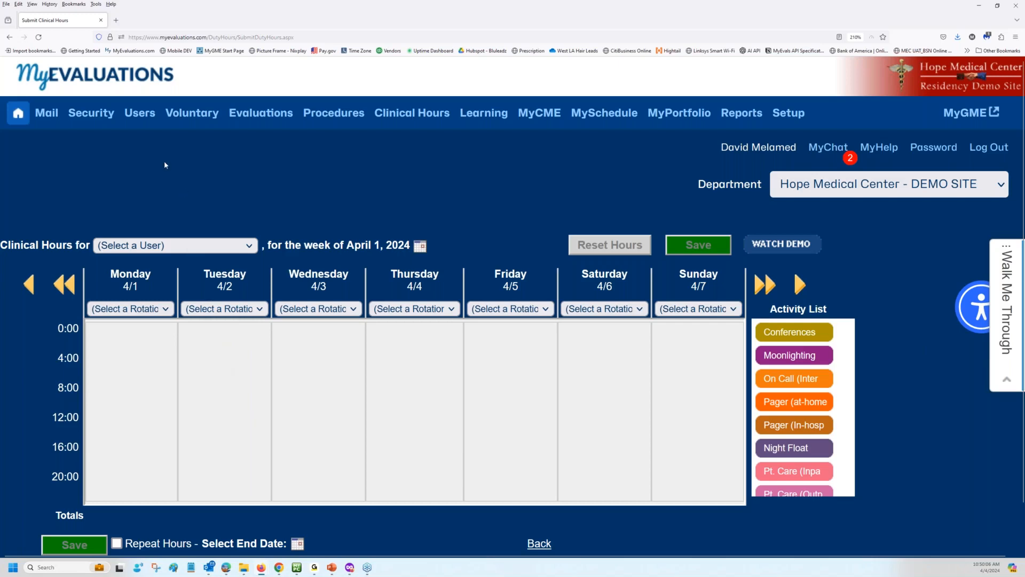
pyautogui.click(100, 20)
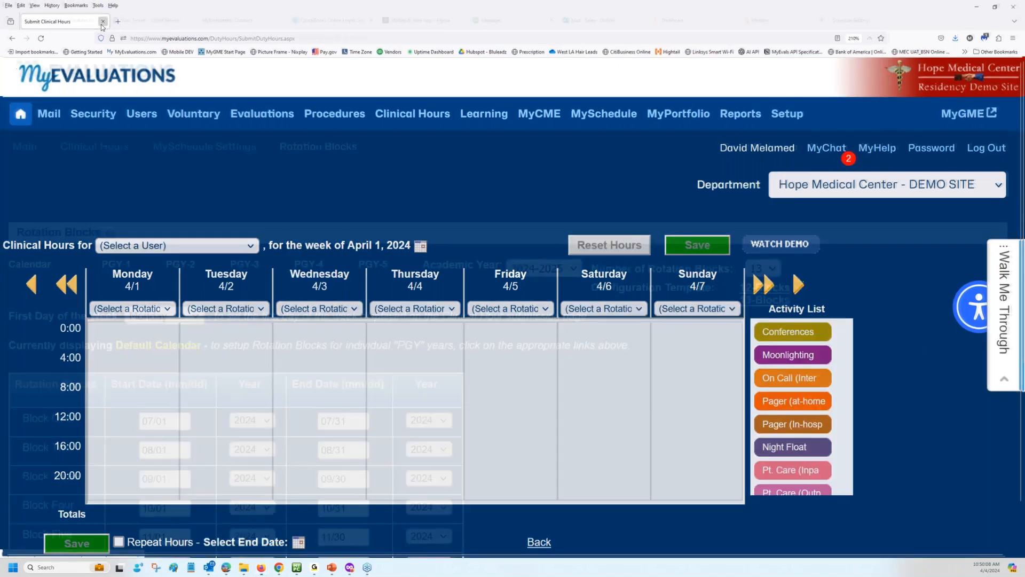
# Switch to the redesigned Block Dates settings and review the First Day of the Week choices, keeping Sunday.
pyautogui.click(853, 20)
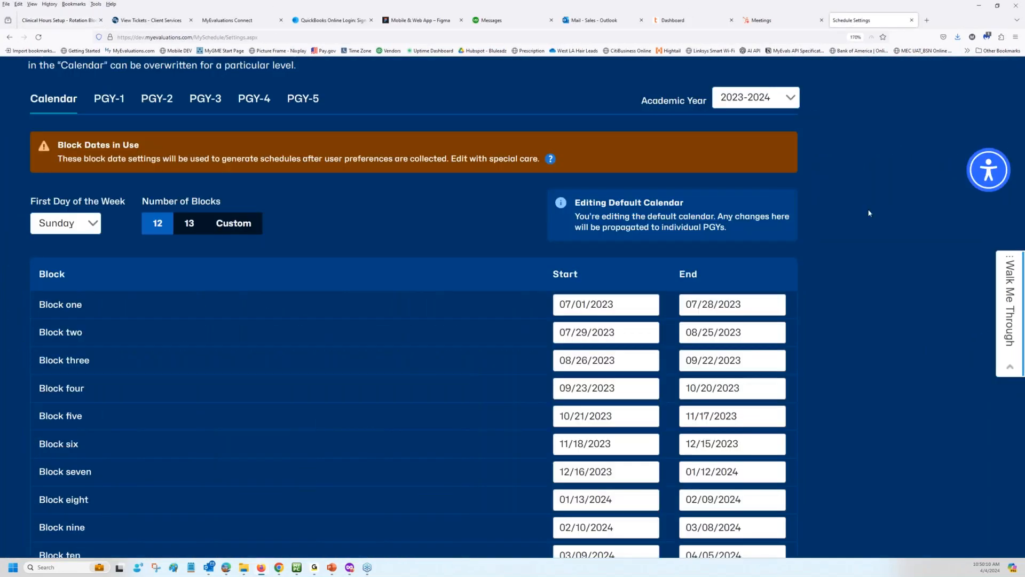
pyautogui.click(90, 227)
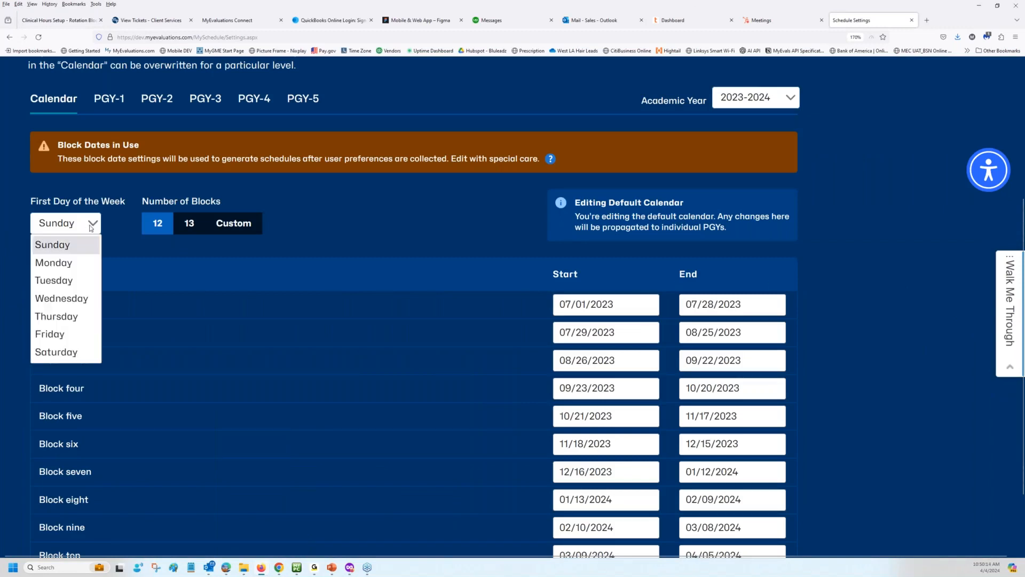
pyautogui.click(91, 227)
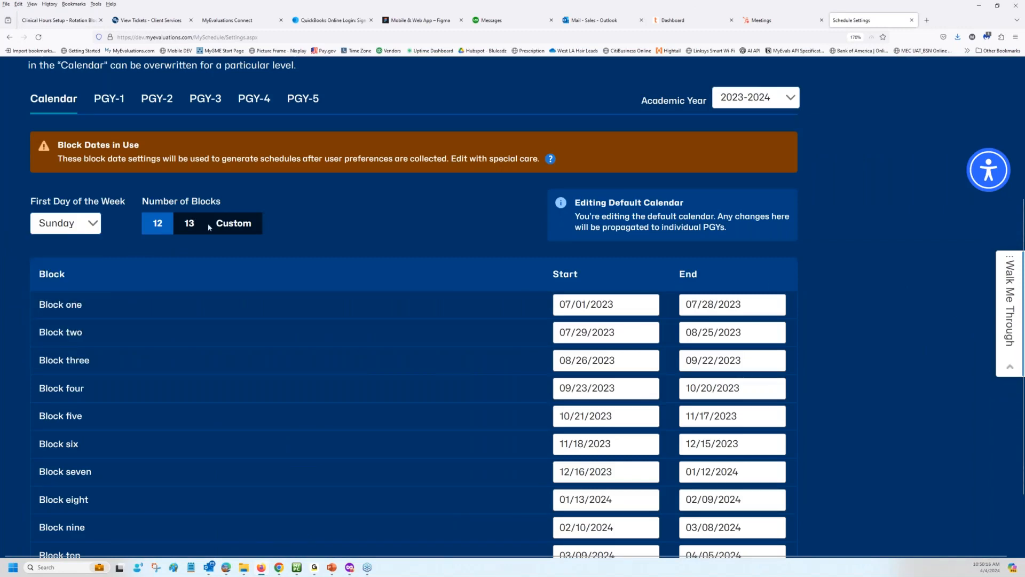
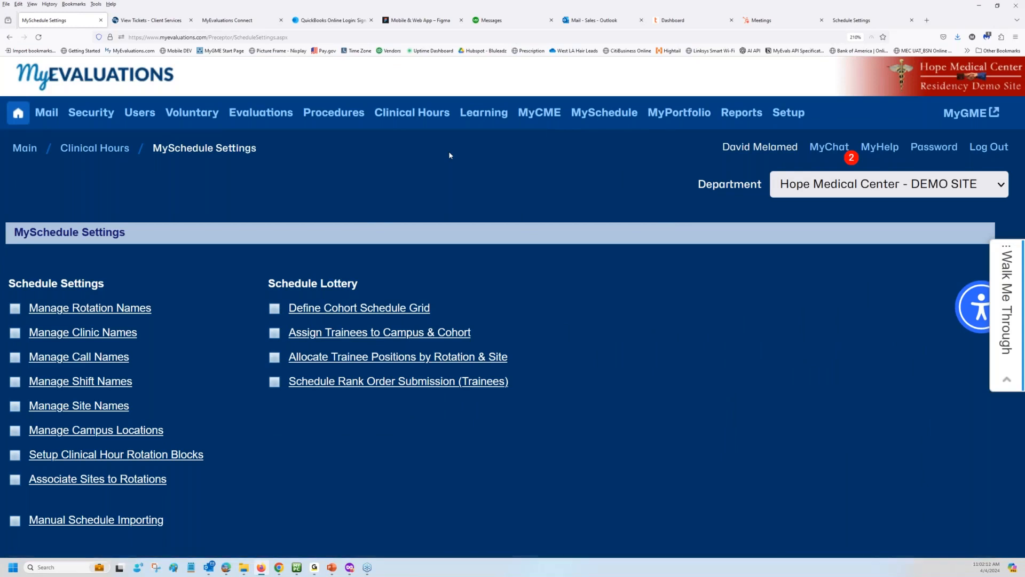
# Start a new schedule from Create & Manage Schedules on the live site and name it Webinar Schedule.
pyautogui.click(412, 113)
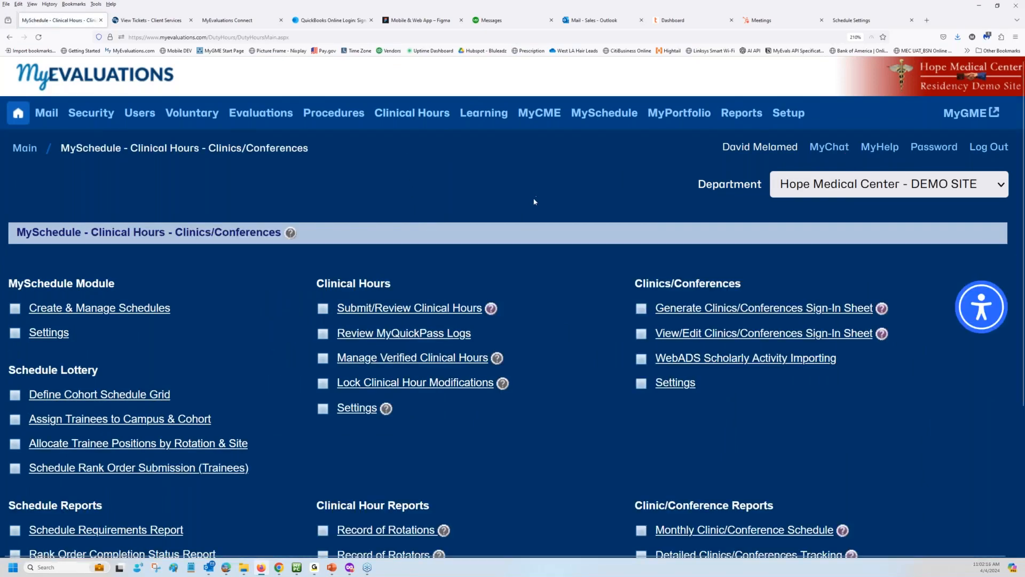
pyautogui.click(108, 315)
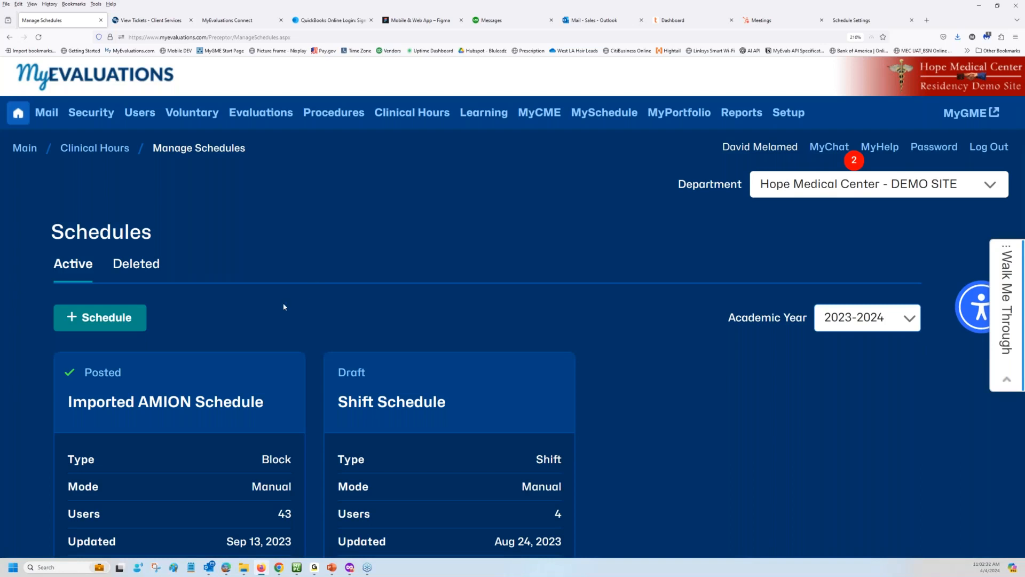
pyautogui.click(123, 319)
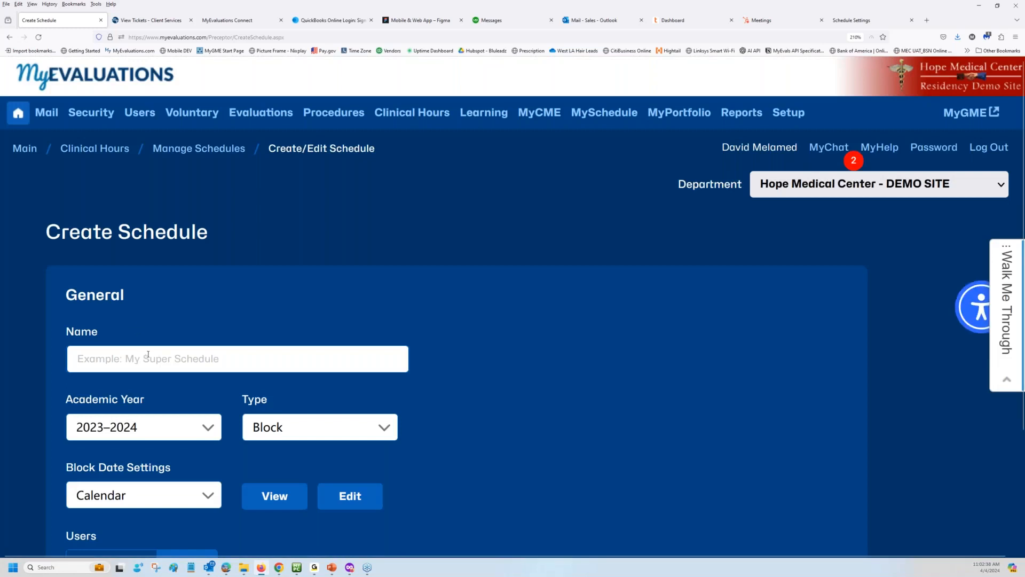
pyautogui.click(201, 364)
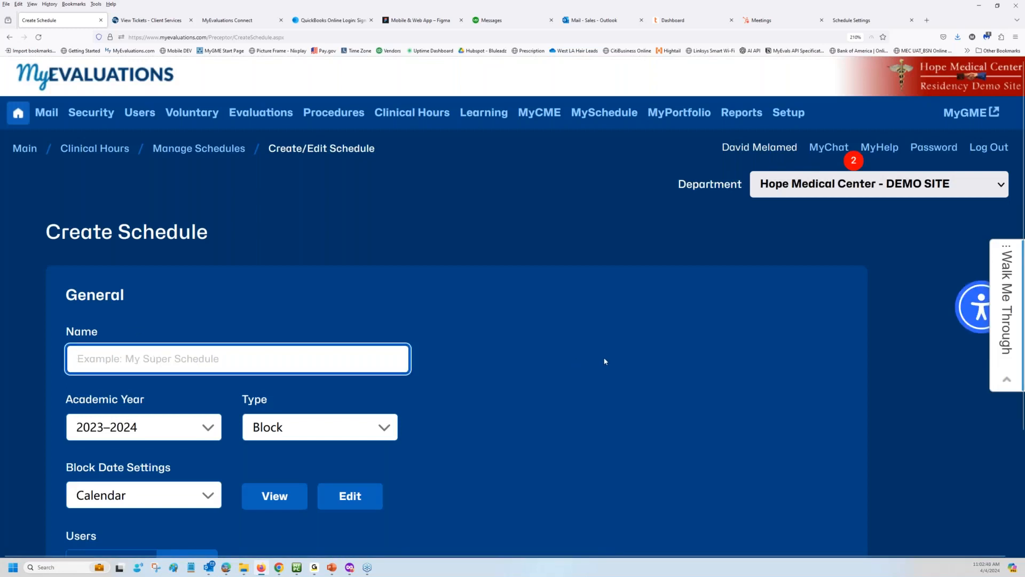
pyautogui.write('Webinar Schedule')
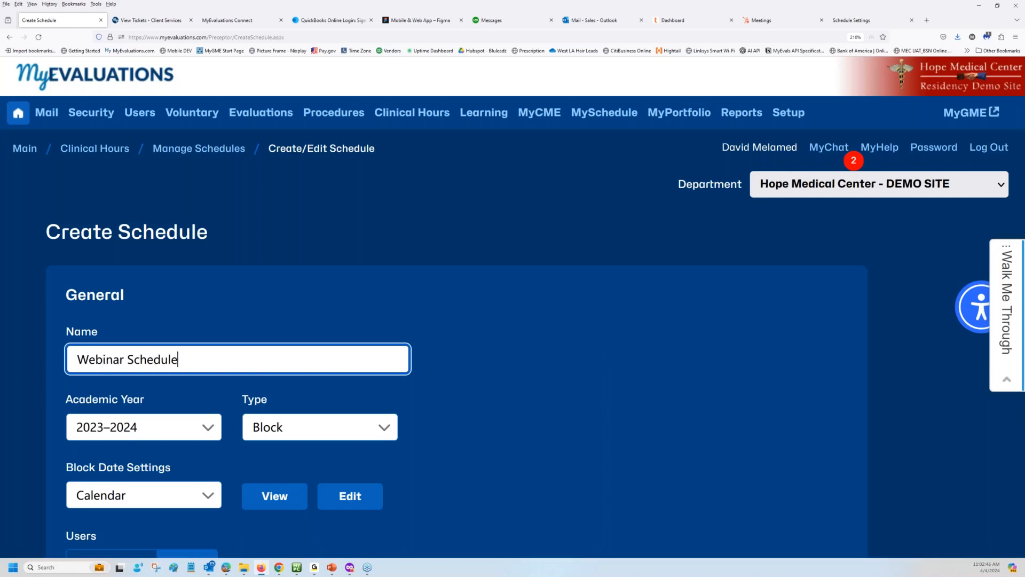
# Set the new schedule's academic year to 2024–2025 and review the schedule types, keeping Block.
pyautogui.scroll(-3, 624, 360)
pyautogui.click(206, 288)
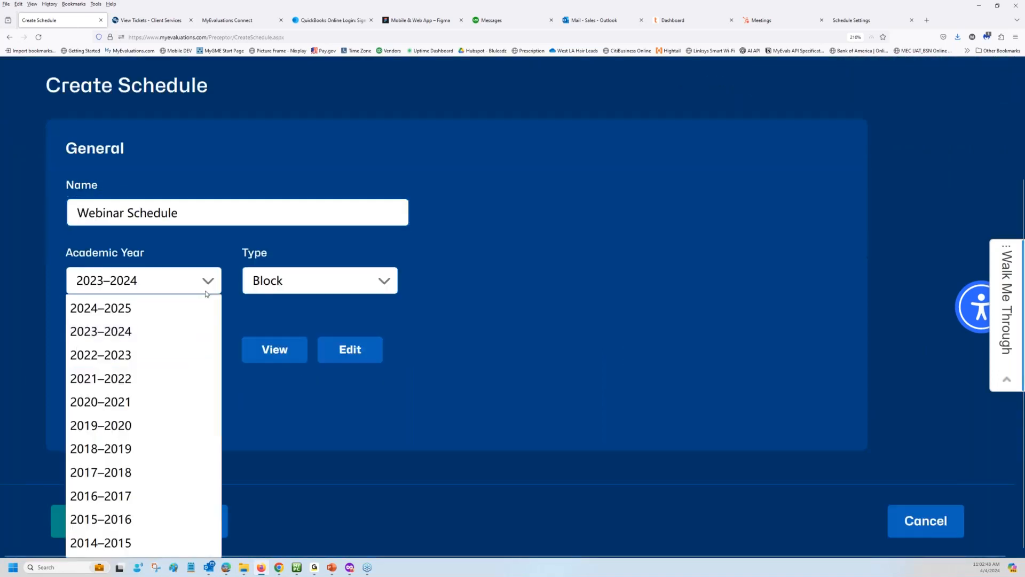
pyautogui.click(190, 305)
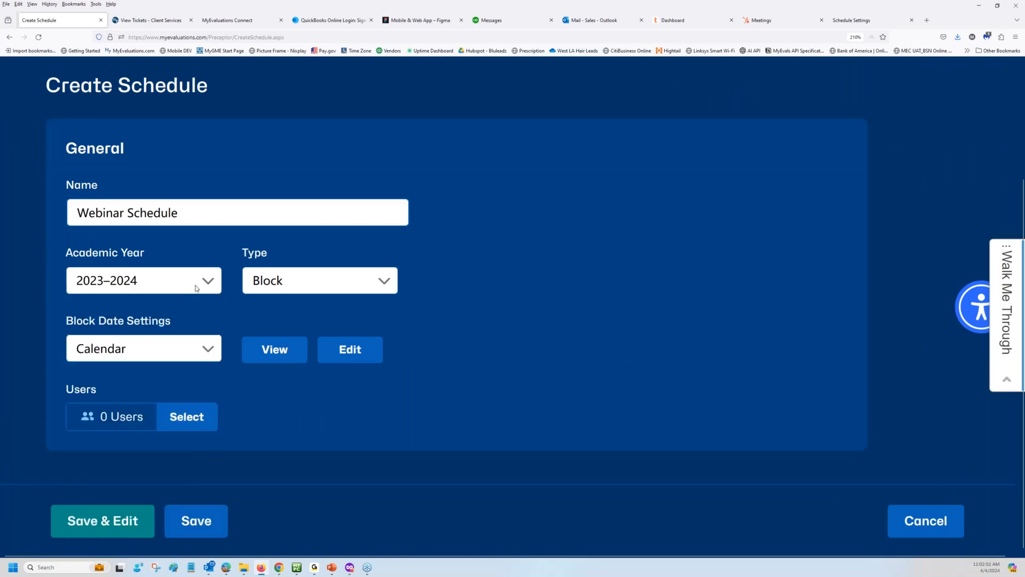
pyautogui.click(270, 289)
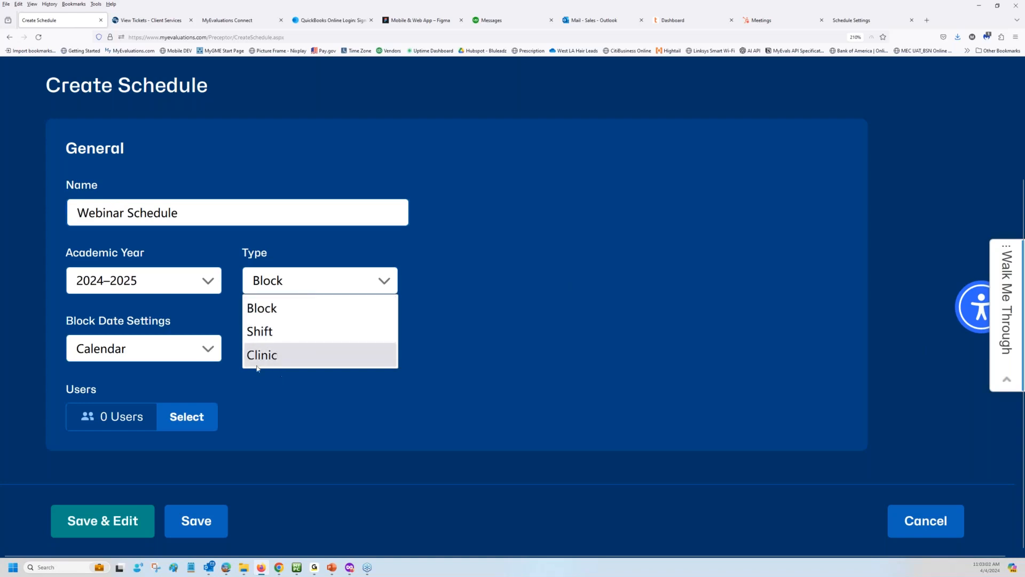
pyautogui.click(476, 380)
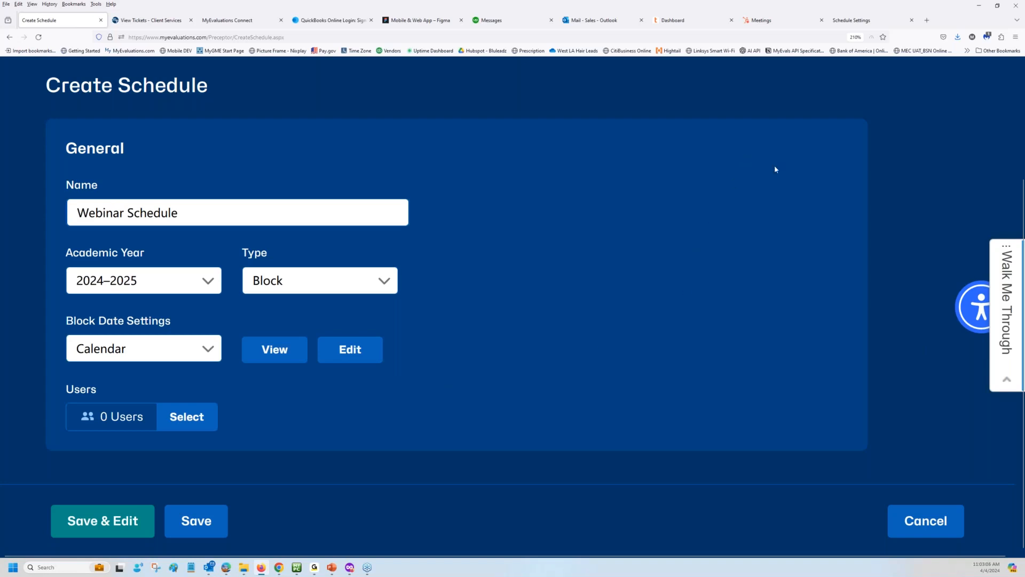
# Start a new schedule on the dev site and review its schedule type choices, keeping Block.
pyautogui.click(853, 20)
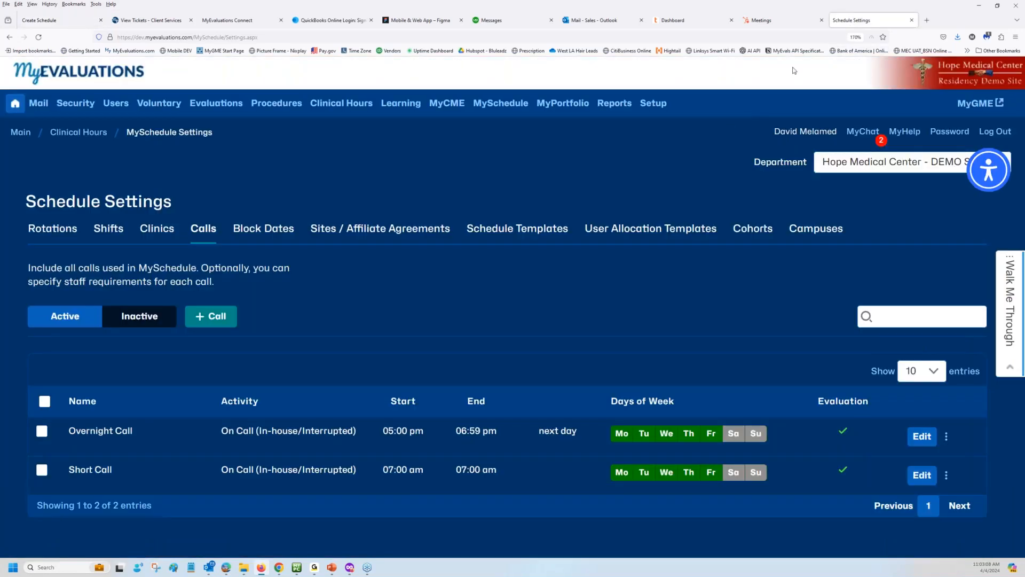
pyautogui.click(78, 133)
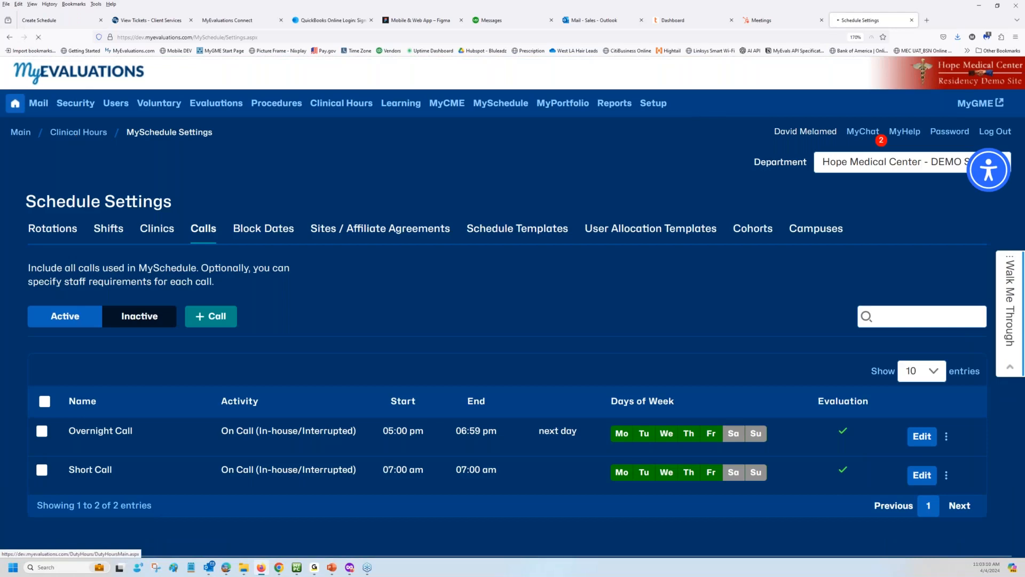
pyautogui.click(132, 269)
pyautogui.click(113, 274)
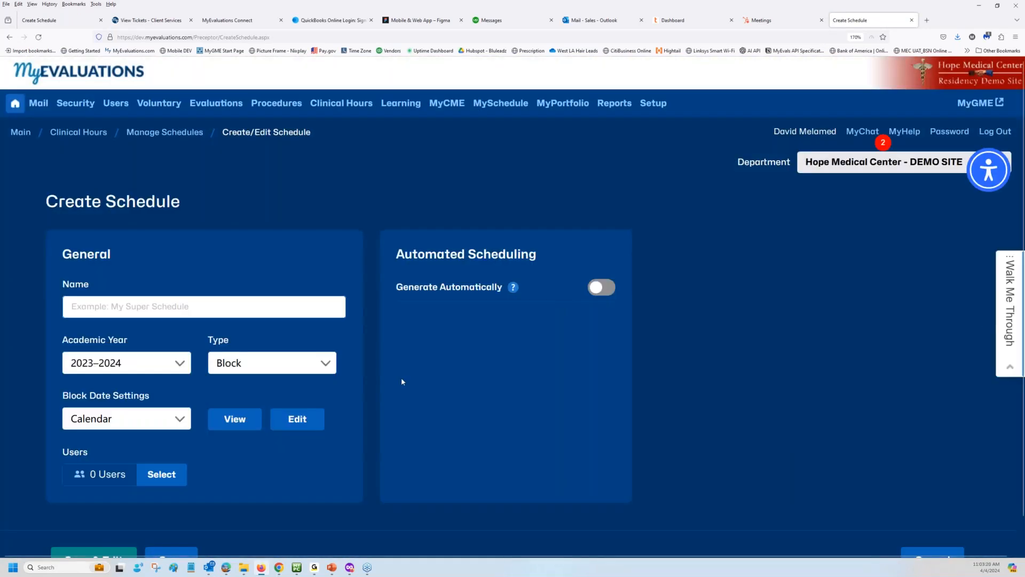
pyautogui.click(313, 369)
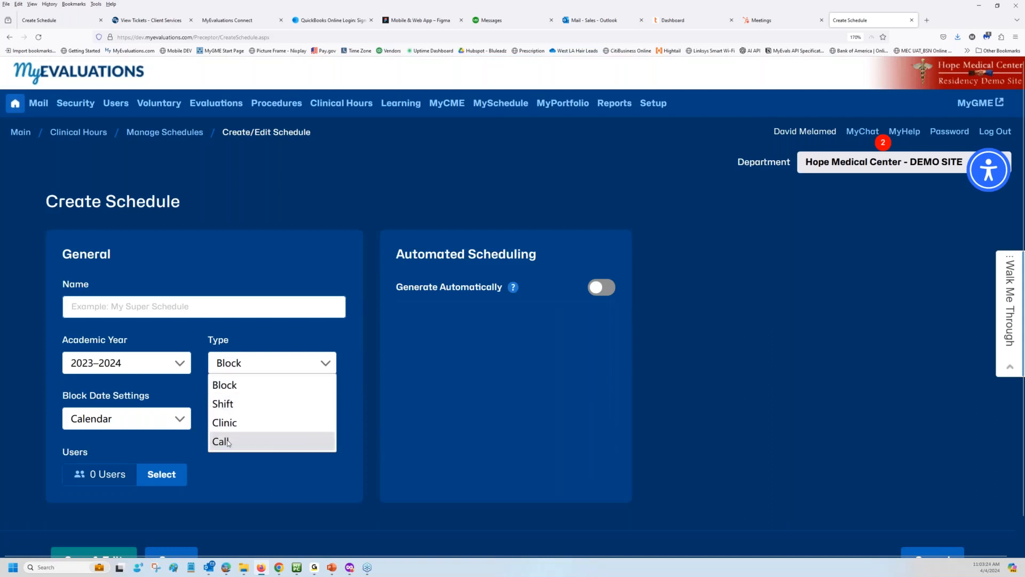
pyautogui.click(352, 419)
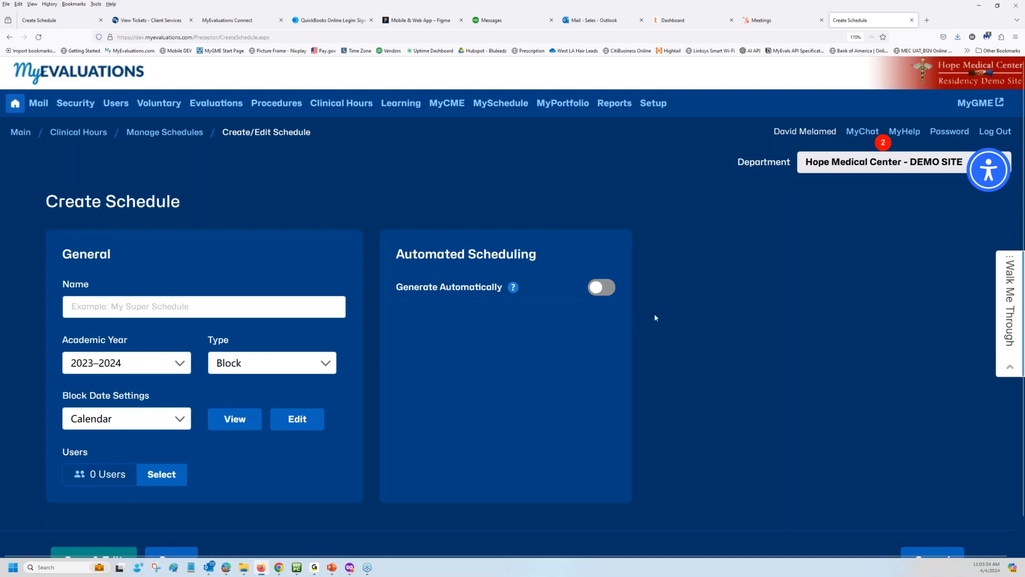
# Look over the live site's MySchedule Settings list, and back on the Webinar Schedule form review the types, keeping Block.
pyautogui.click(49, 23)
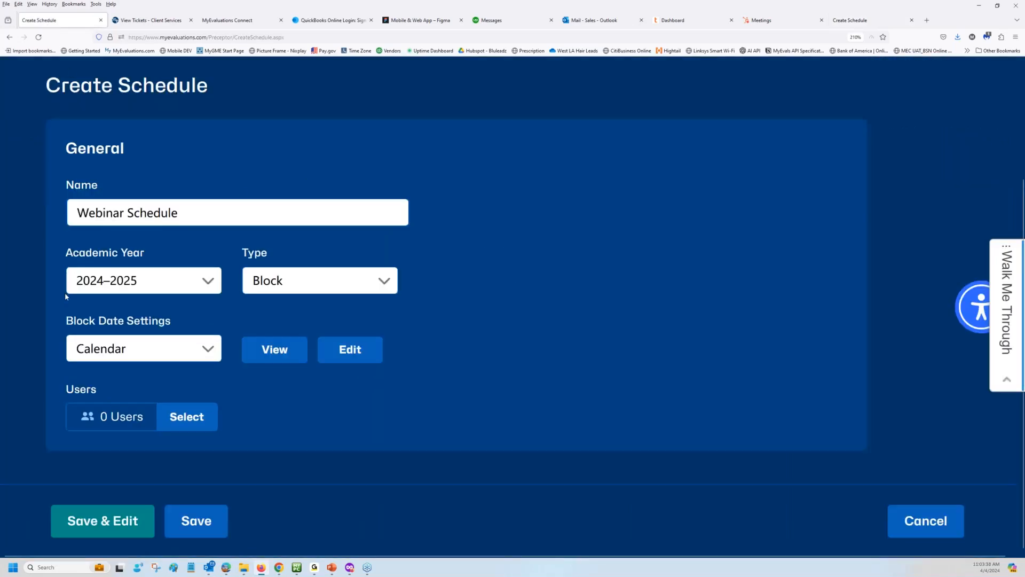
pyautogui.scroll(3, 461, 393)
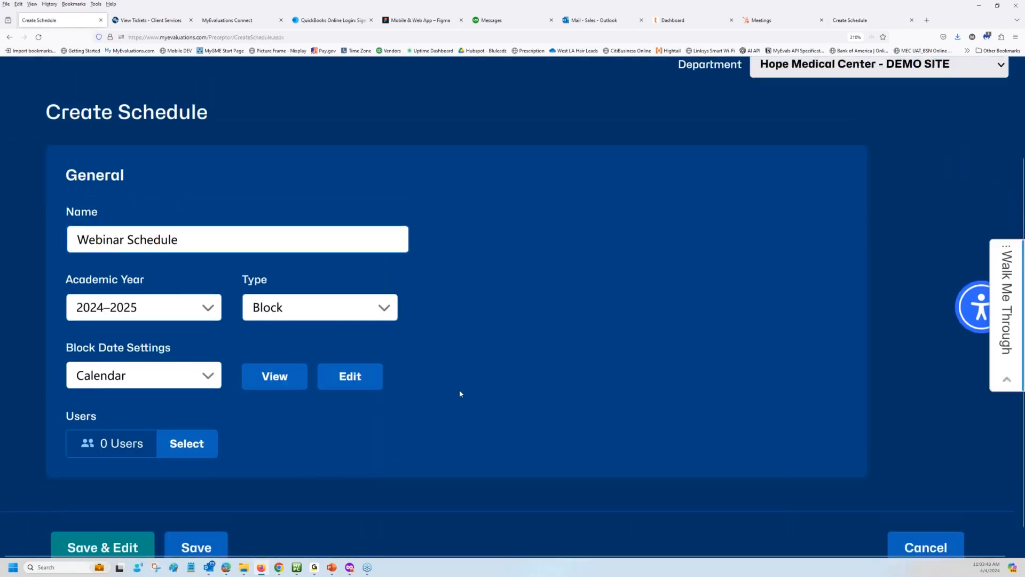
pyautogui.click(194, 155)
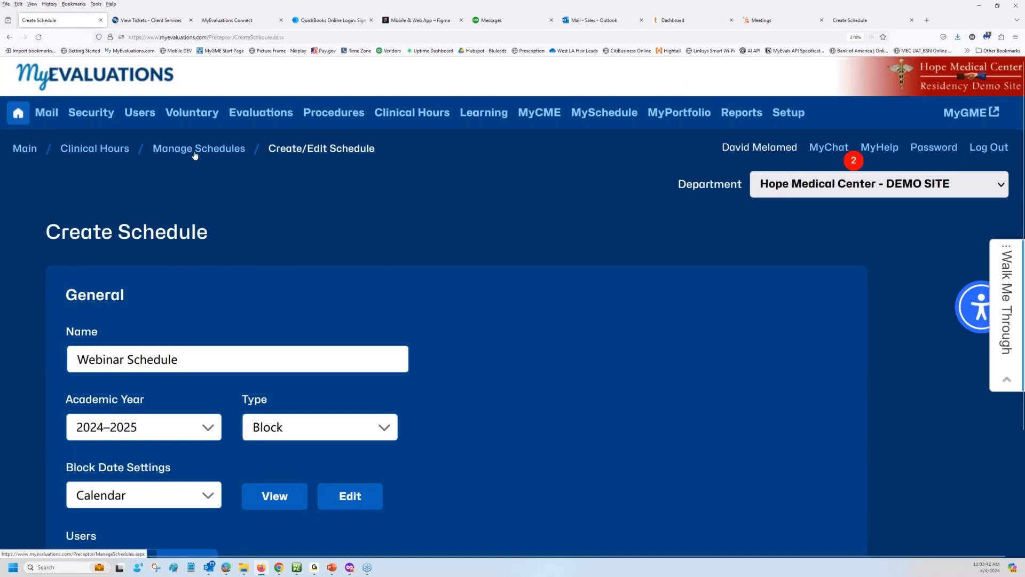
pyautogui.click(119, 152)
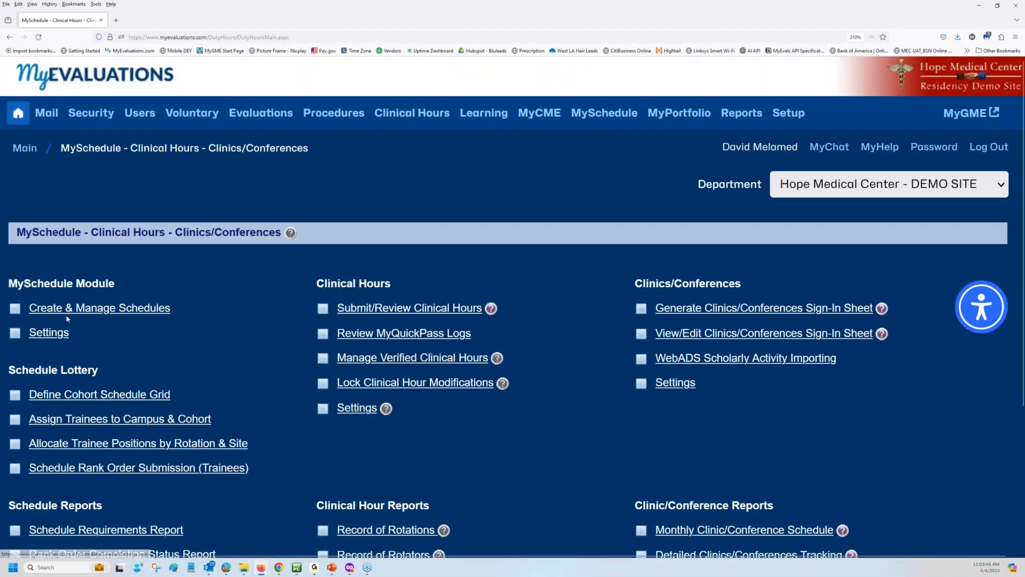
pyautogui.click(49, 333)
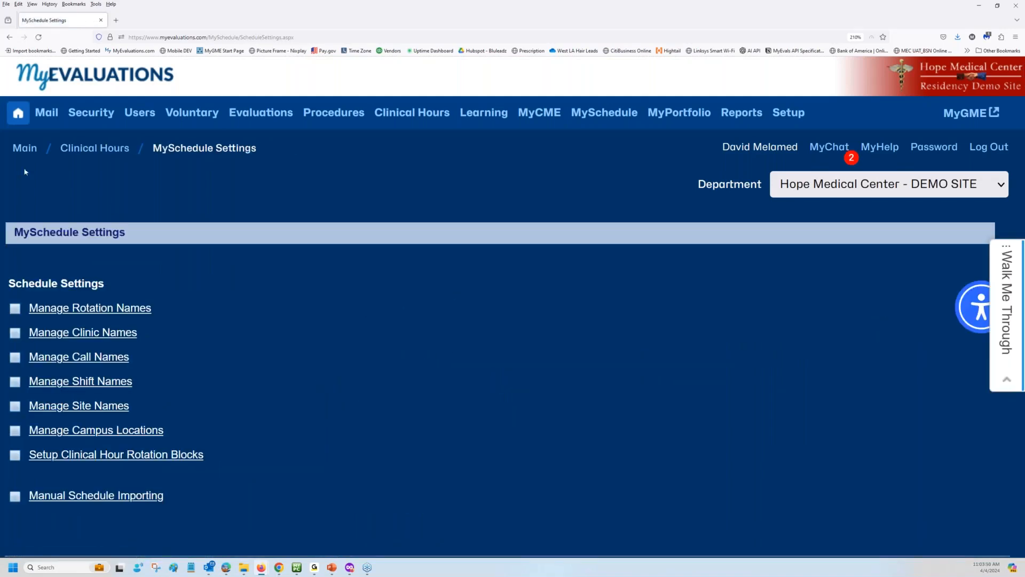
pyautogui.click(10, 37)
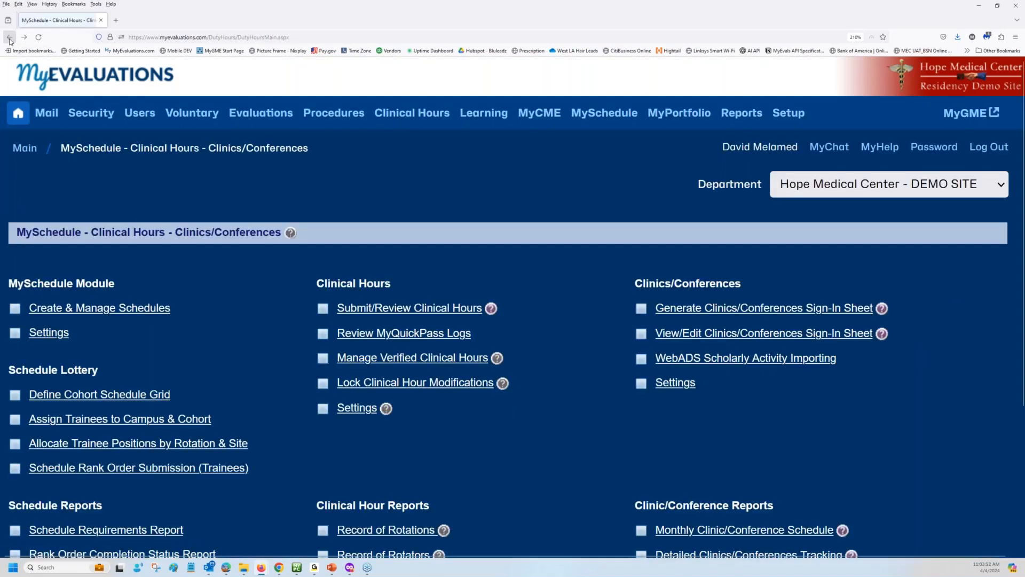
pyautogui.click(10, 38)
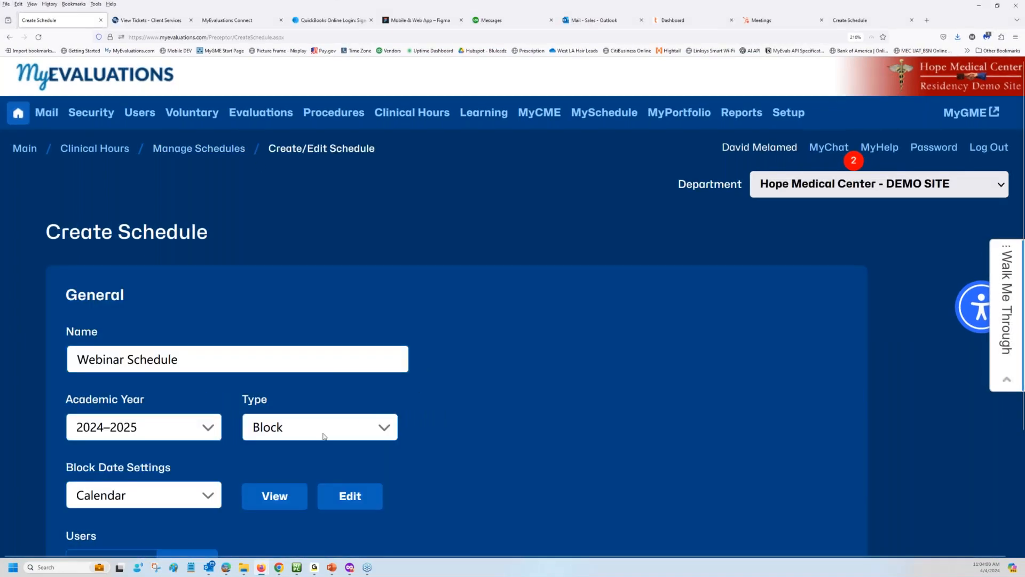
pyautogui.click(323, 434)
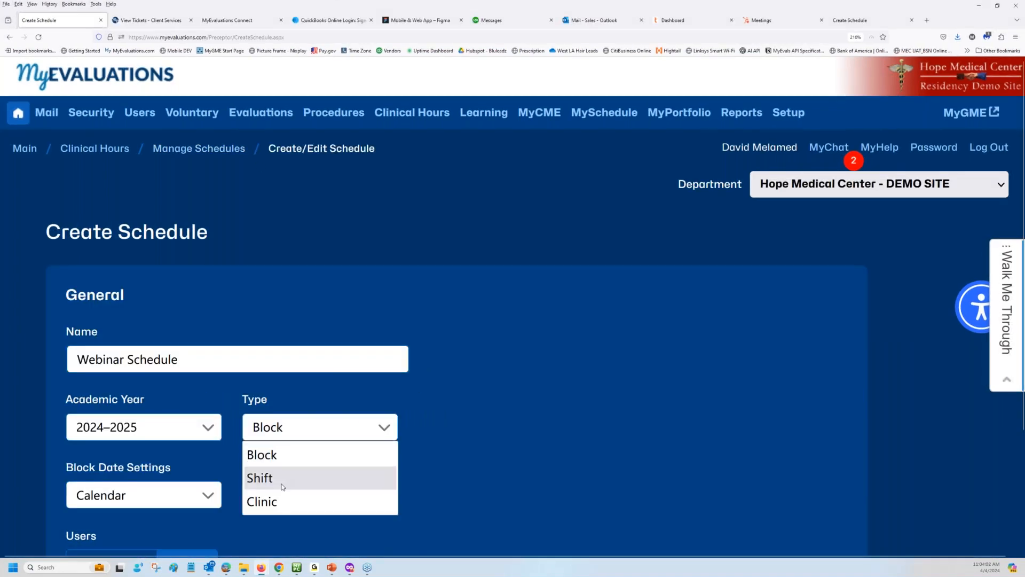
pyautogui.click(270, 454)
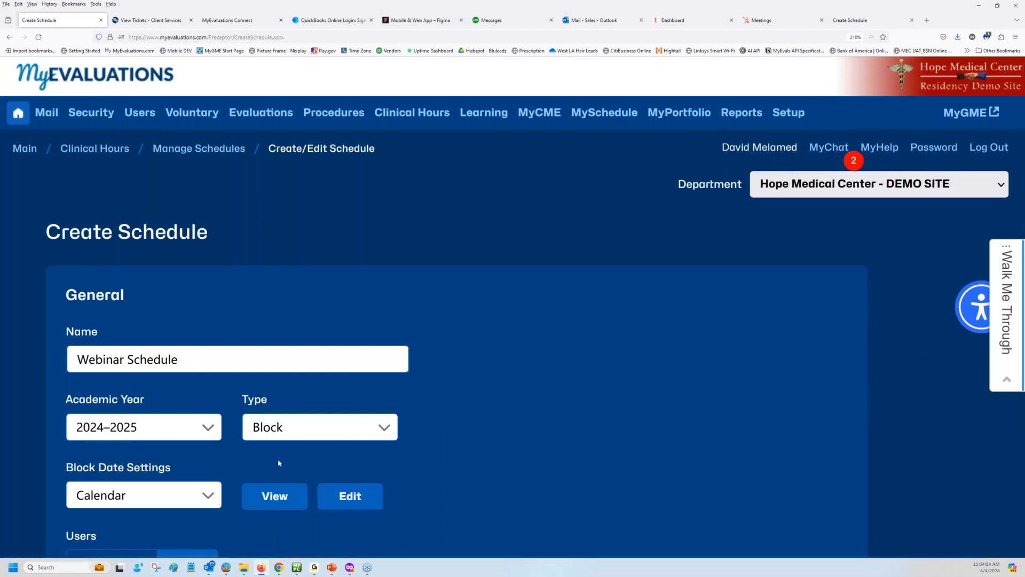
# Assign all PGY-1 and PGY-2 residents as the schedule's users, and save the Webinar Schedule for editing.
pyautogui.scroll(-3, 213, 435)
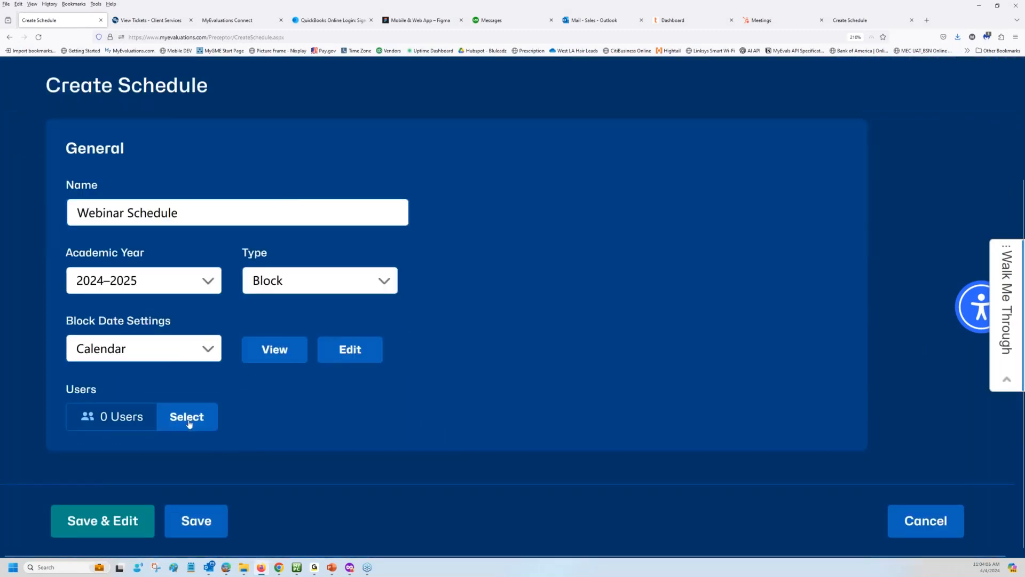
pyautogui.click(189, 422)
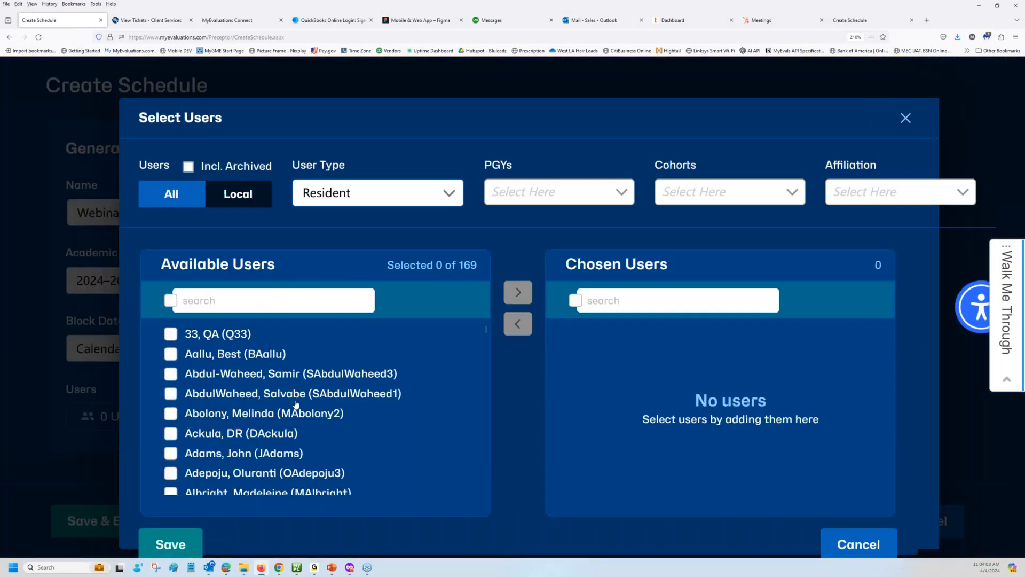
pyautogui.hotkey('ctrl', '-')
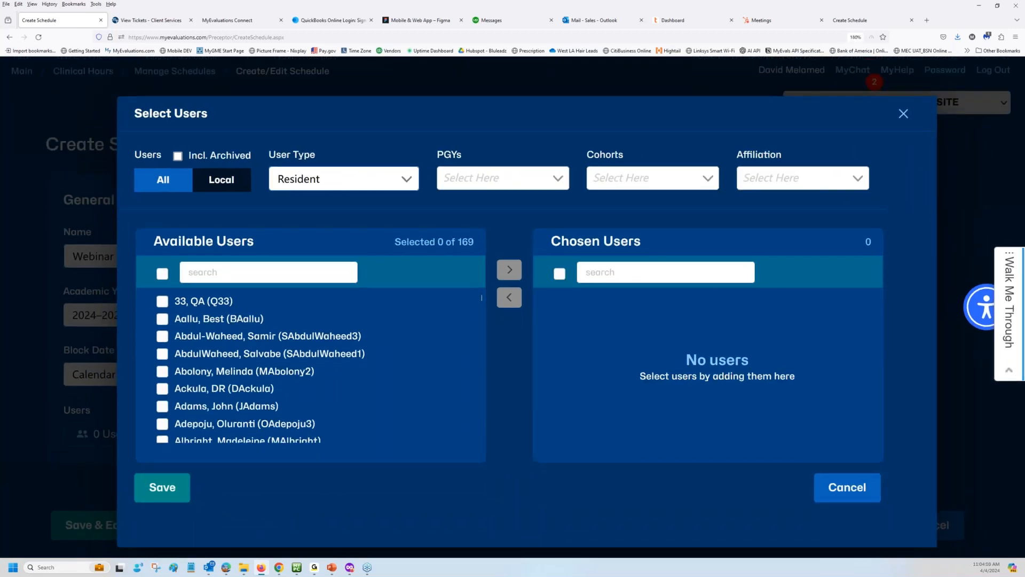
pyautogui.click(555, 179)
pyautogui.click(451, 225)
pyautogui.click(451, 246)
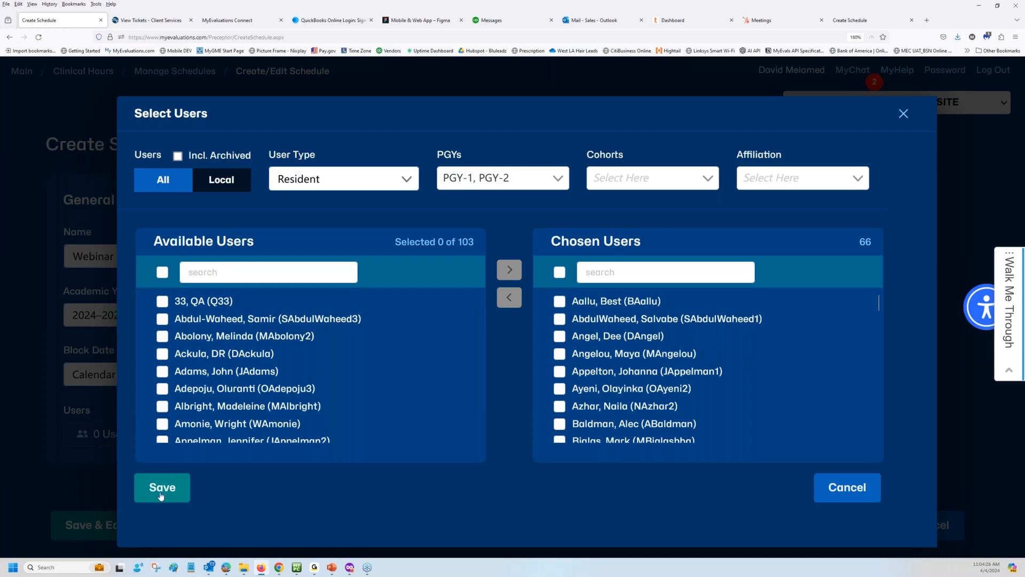
pyautogui.moveTo(871, 243); pyautogui.dragTo(859, 243)
pyautogui.click(184, 478)
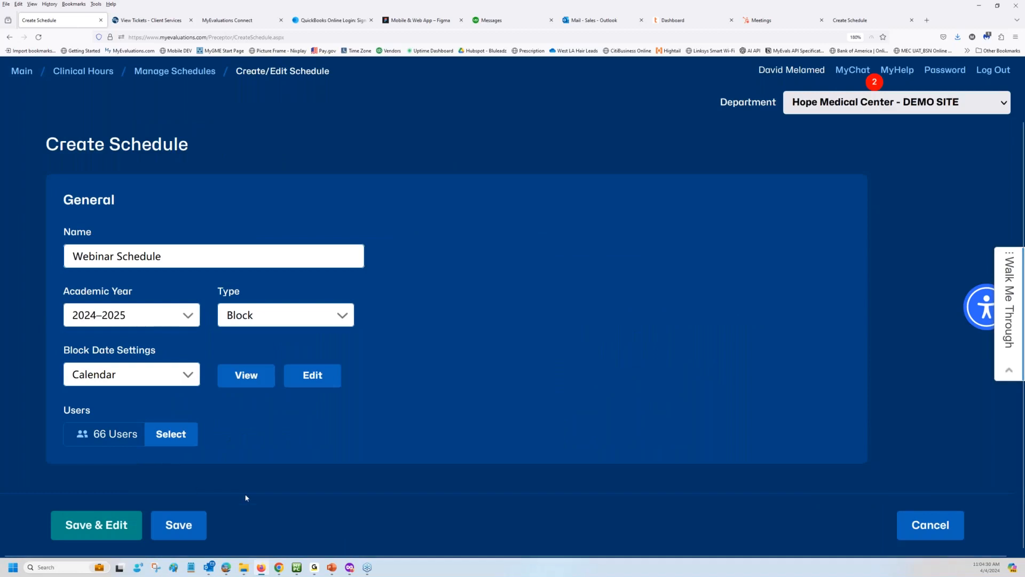
pyautogui.moveTo(92, 438); pyautogui.dragTo(108, 433)
pyautogui.click(107, 526)
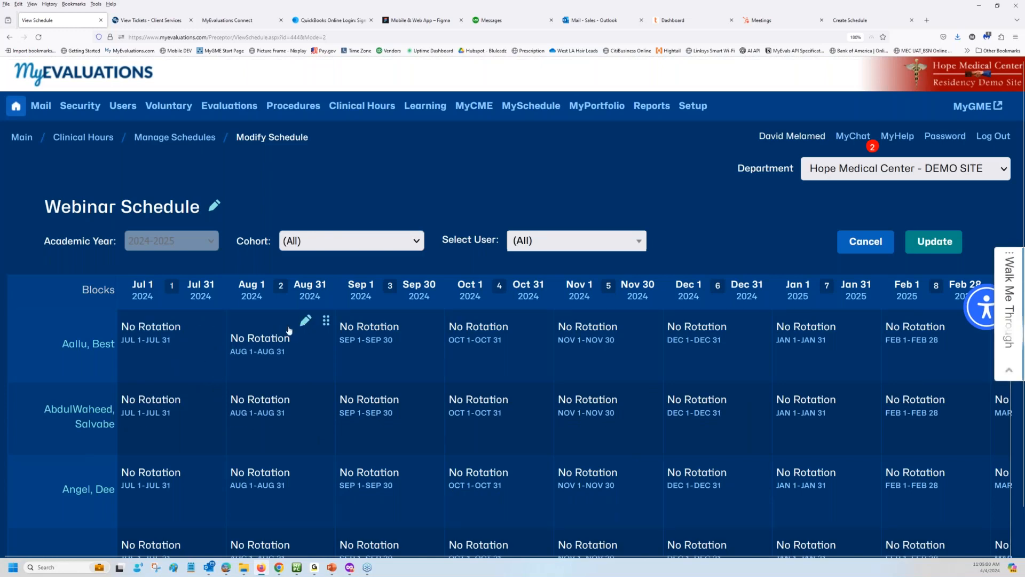
# Set the first resident's July 2024 block to the Anesthesiology loc rotation at County Medical Center.
pyautogui.click(195, 322)
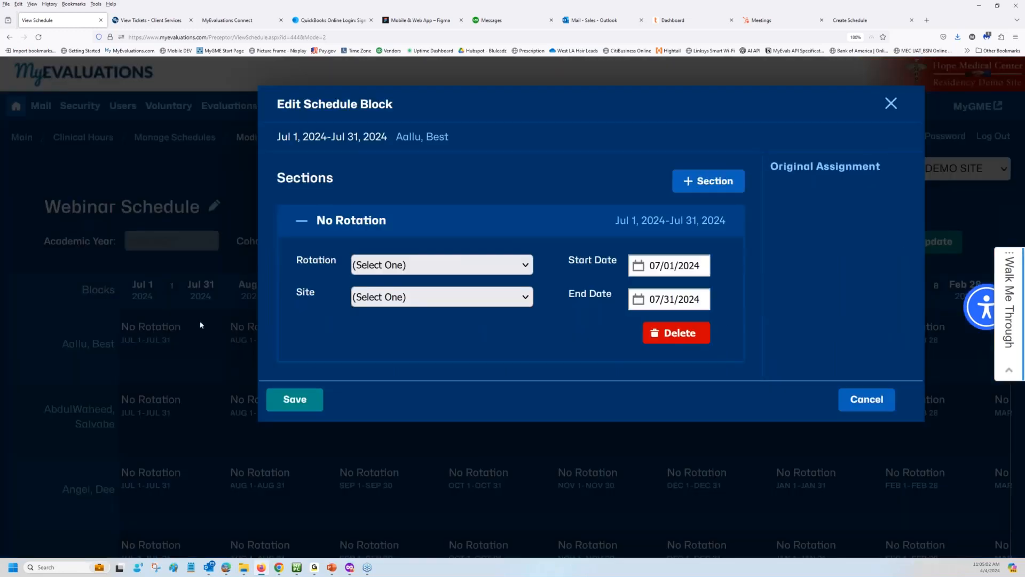
pyautogui.click(384, 266)
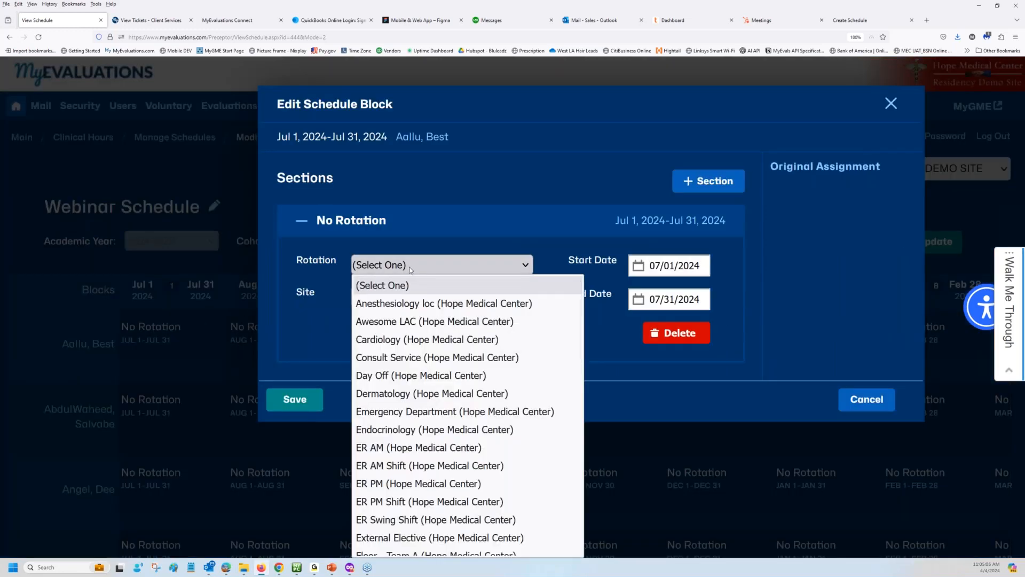
pyautogui.click(412, 304)
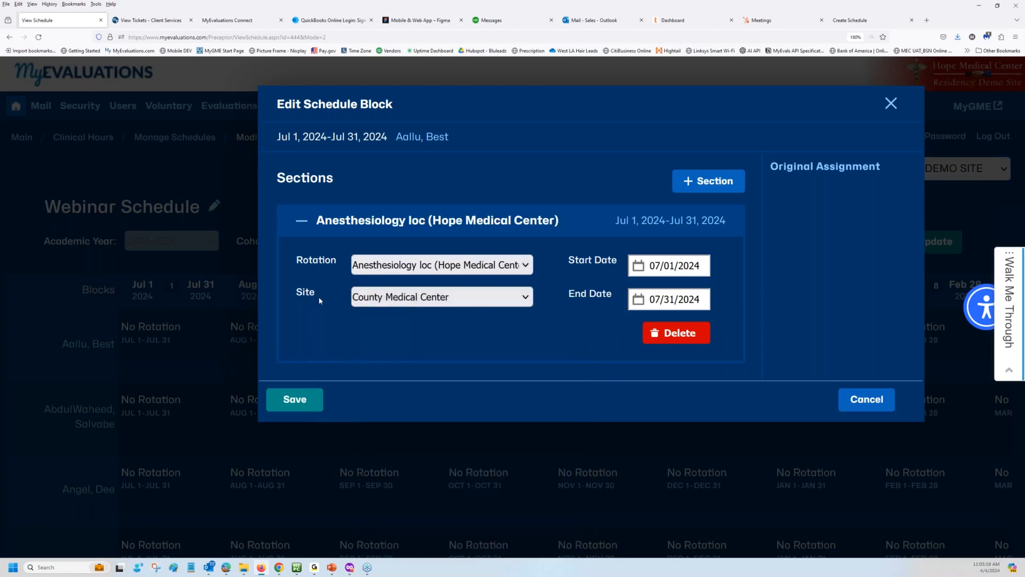
pyautogui.click(431, 301)
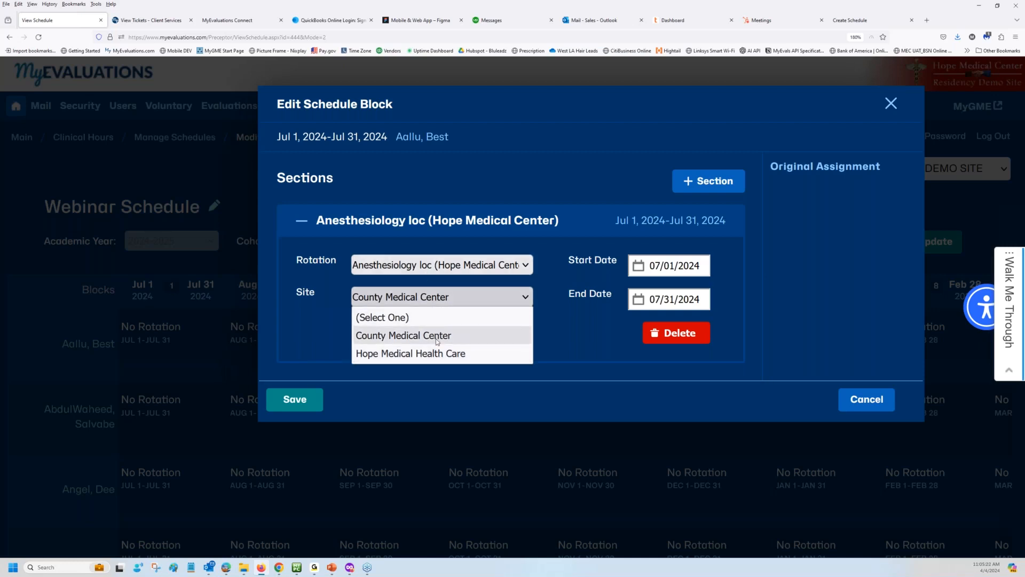
pyautogui.click(437, 335)
# Switch the July block's site to Hope Medical Health Care and back to County Medical Center.
pyautogui.click(437, 297)
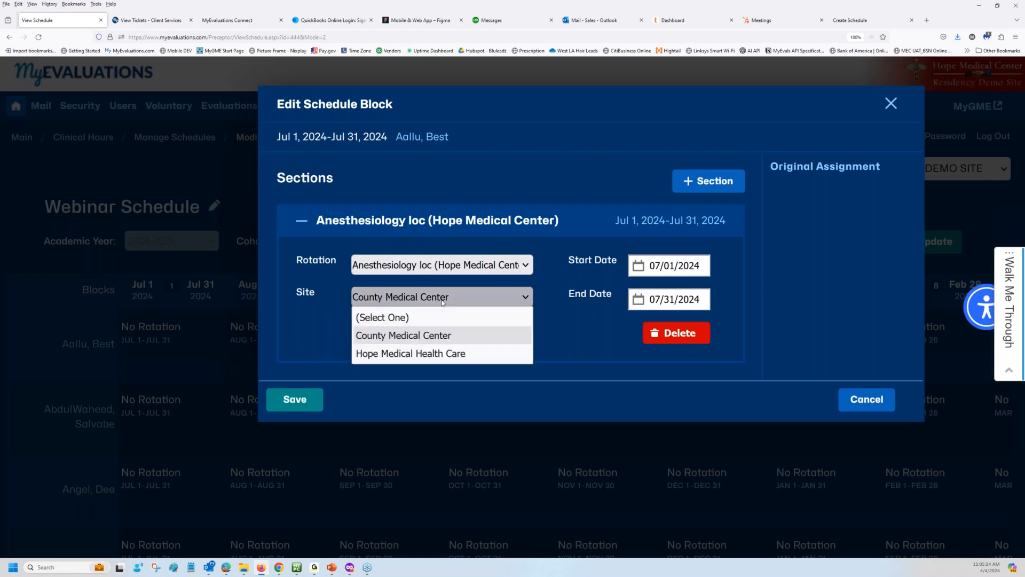
pyautogui.click(434, 353)
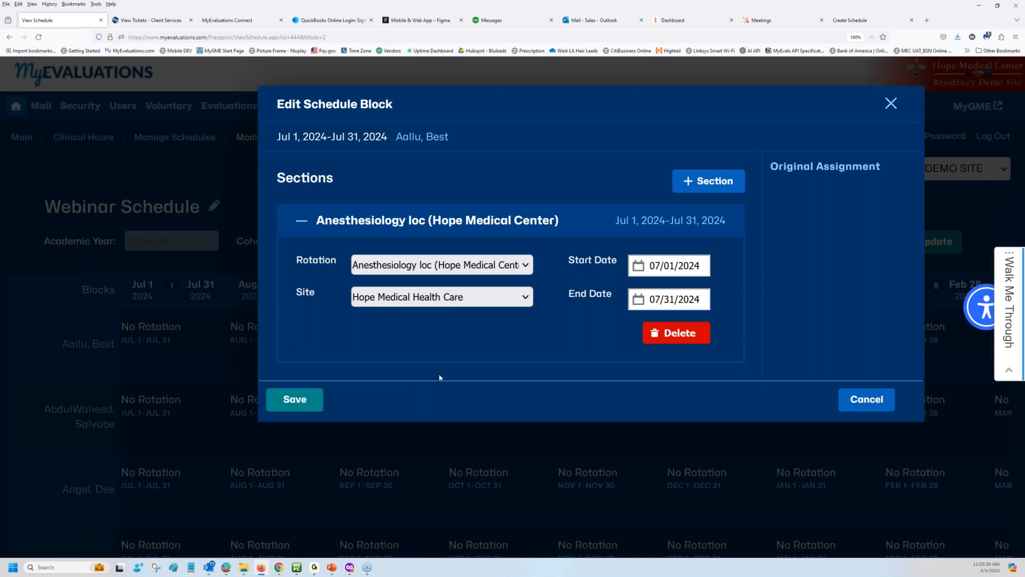
pyautogui.click(433, 299)
pyautogui.click(430, 334)
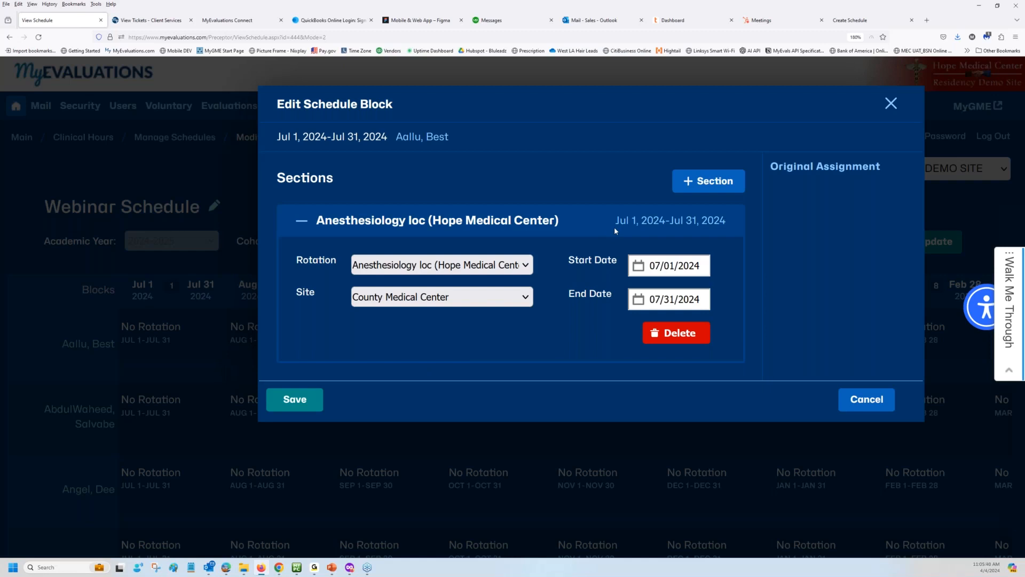
pyautogui.click(514, 296)
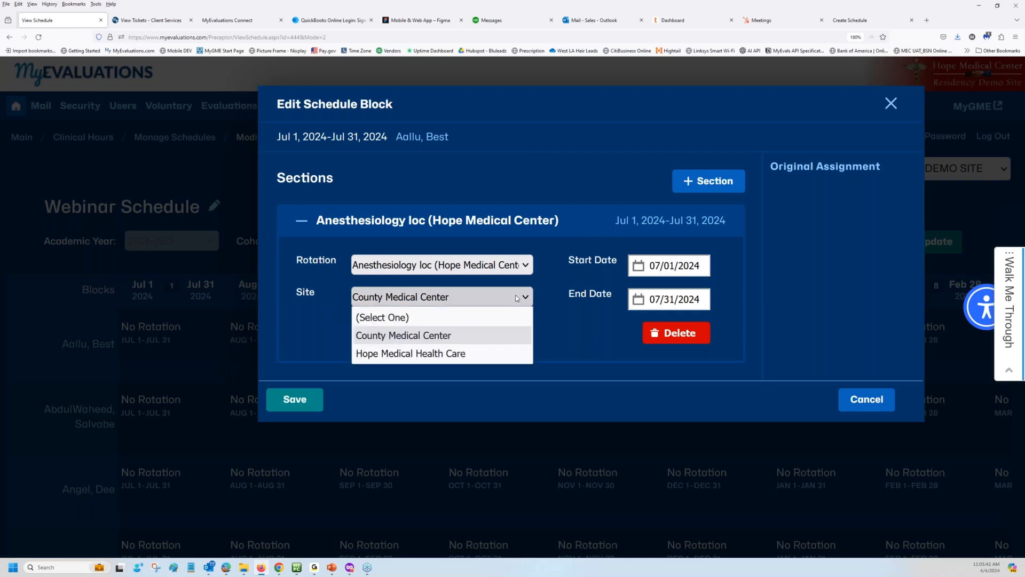
pyautogui.click(576, 314)
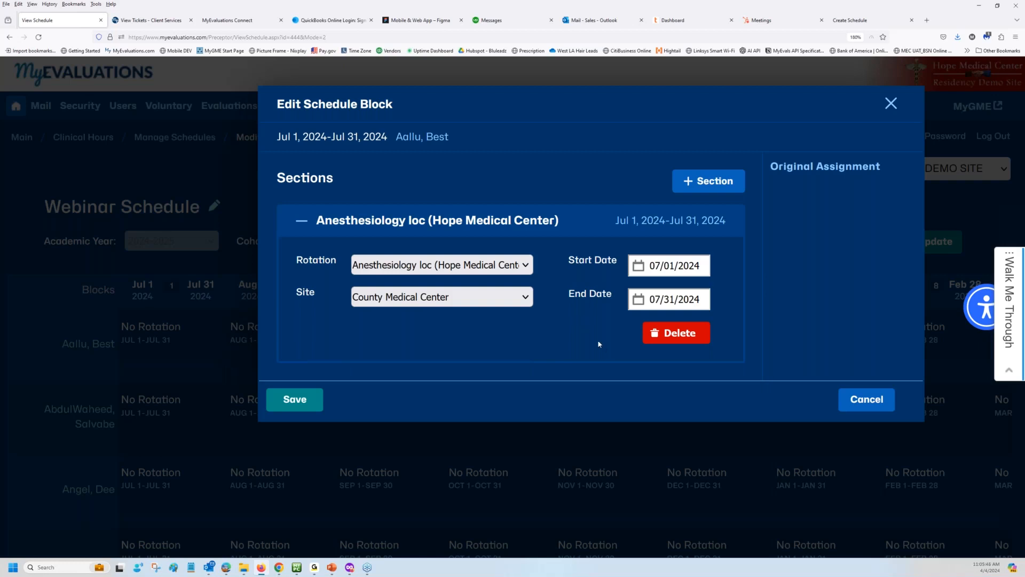
# Check the Anesthesiology section's date range and add a second section to the July block.
pyautogui.click(656, 266)
pyautogui.moveTo(616, 224); pyautogui.dragTo(727, 222)
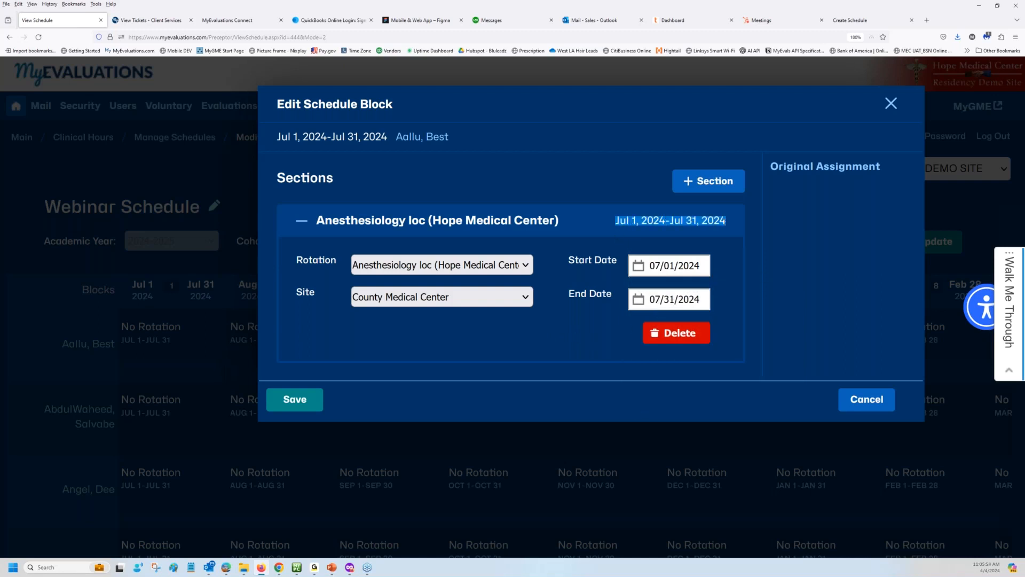
pyautogui.click(686, 188)
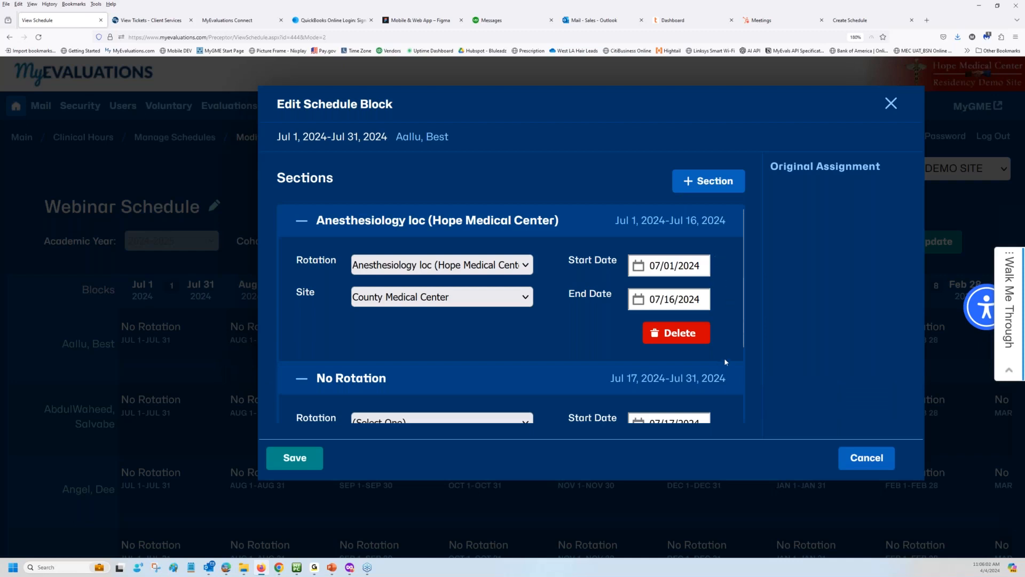
# Add a third section to the July block, review how the dates are split, and delete that section.
pyautogui.click(709, 190)
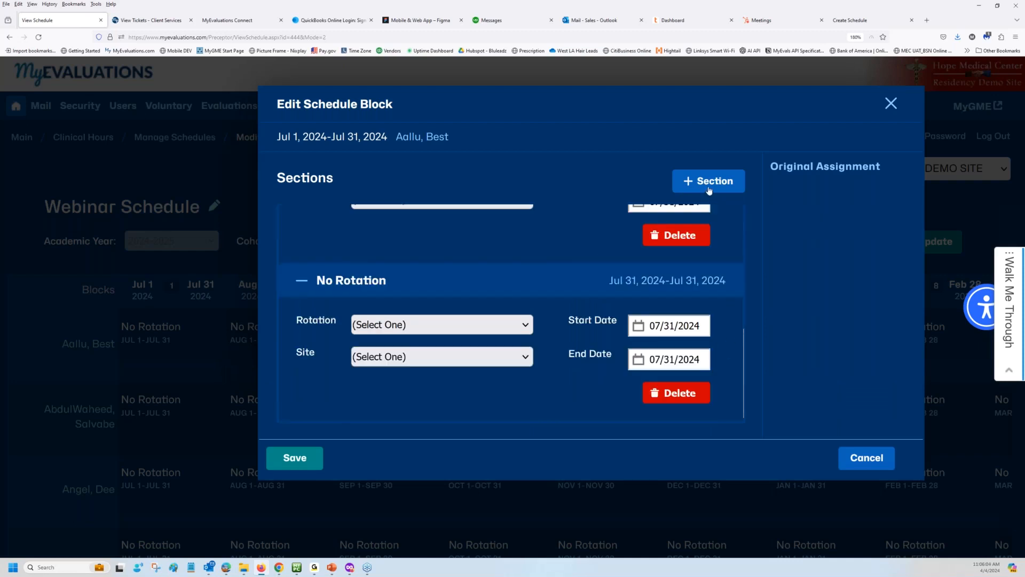
pyautogui.scroll(5, 722, 285)
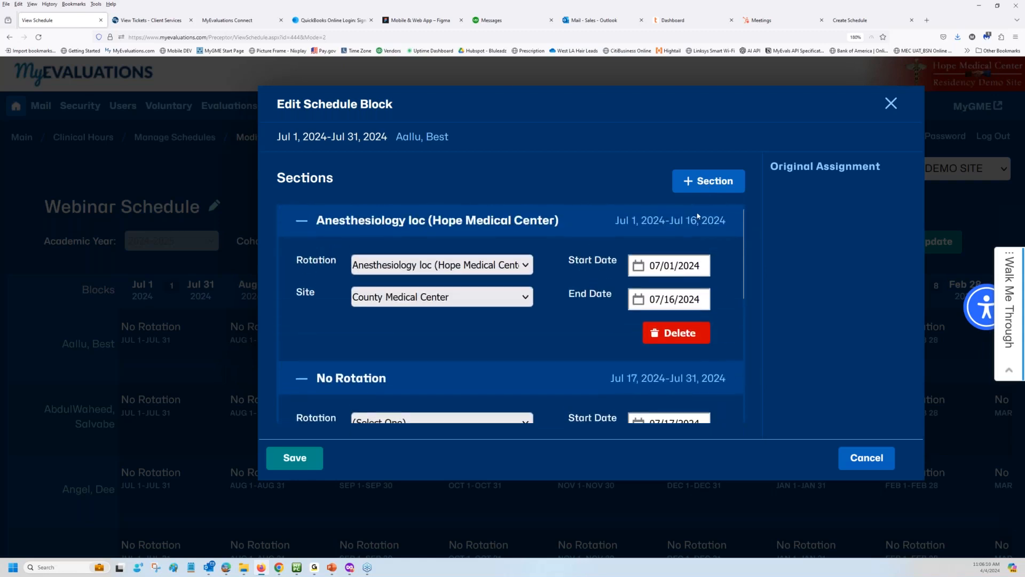
pyautogui.scroll(-5, 665, 367)
pyautogui.click(679, 392)
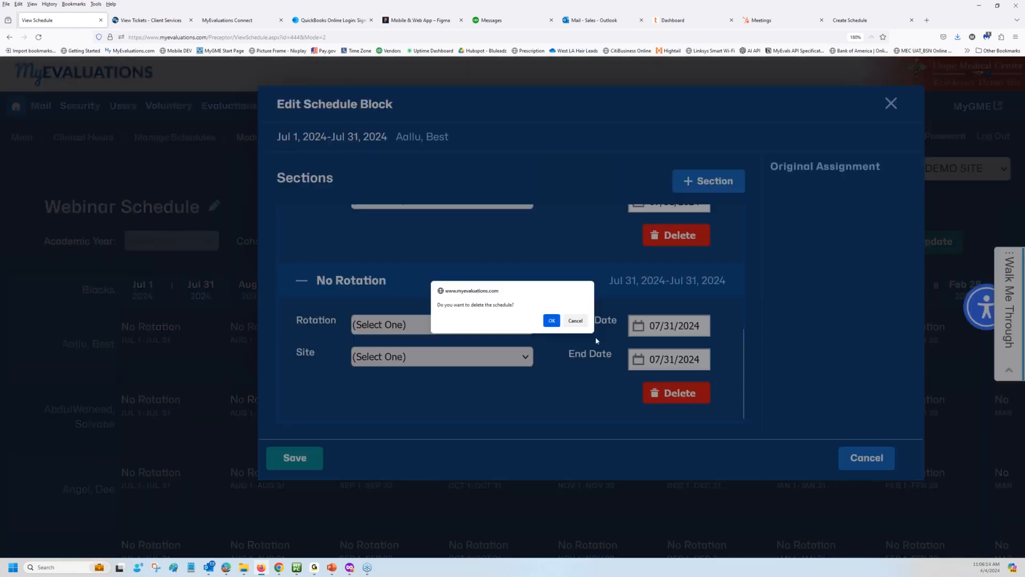
pyautogui.click(549, 321)
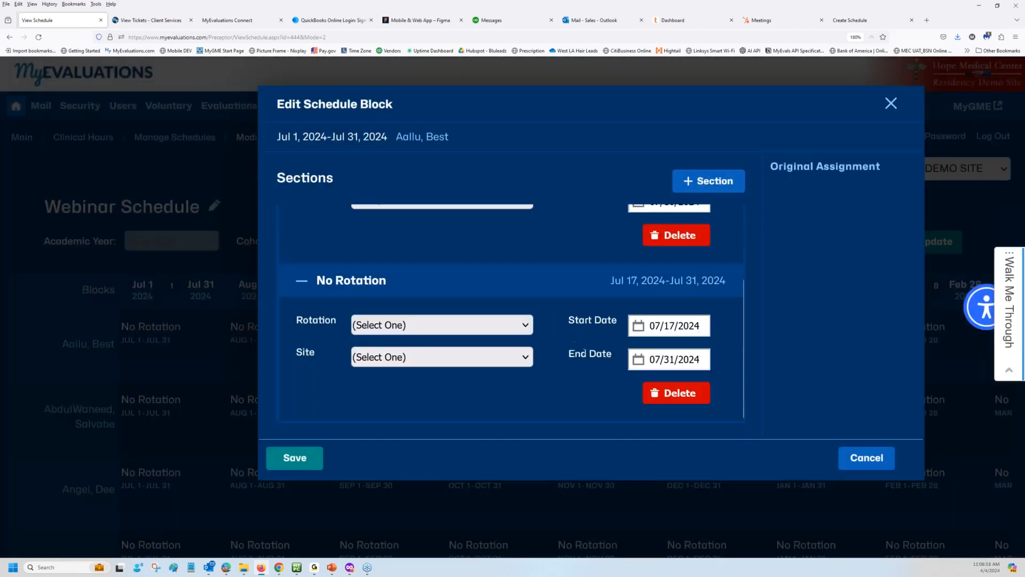
# Set the July block's second section to the Anesthesiology loc rotation at Hope Medical Health Care and save the block.
pyautogui.scroll(3, 585, 353)
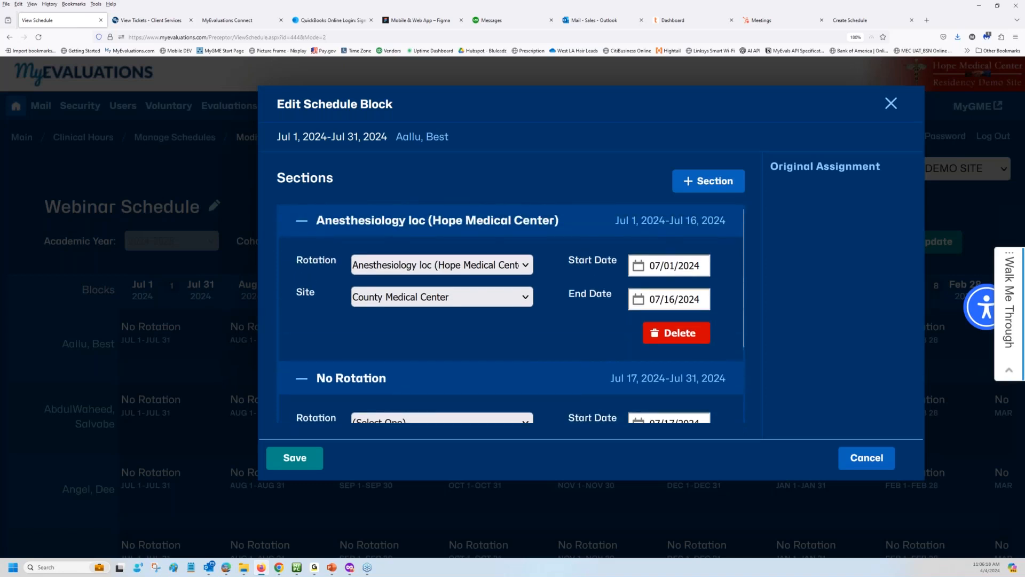
pyautogui.scroll(-2, 511, 315)
pyautogui.scroll(2, 584, 353)
pyautogui.scroll(-2, 518, 344)
pyautogui.click(498, 327)
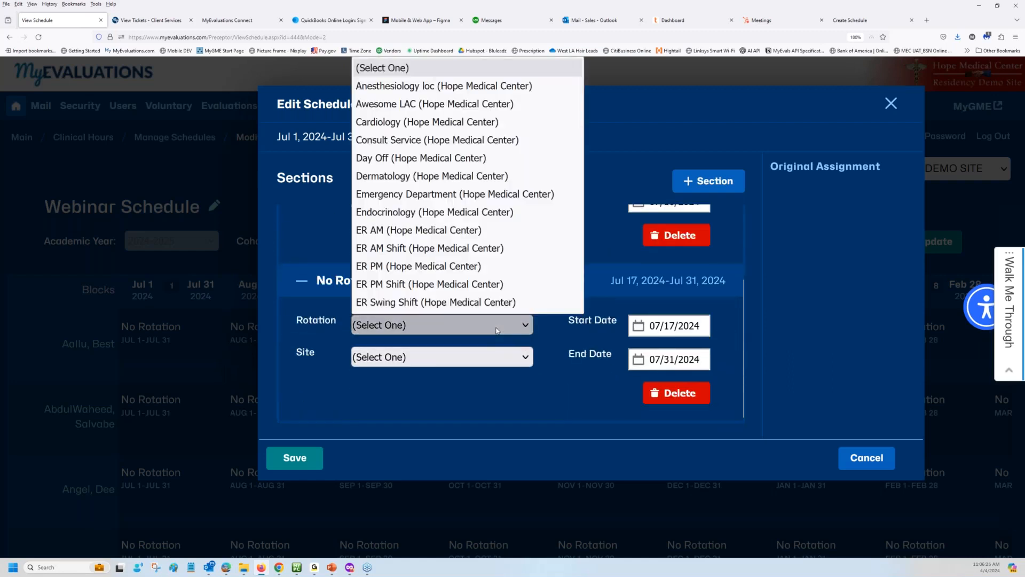
pyautogui.click(504, 87)
pyautogui.click(476, 354)
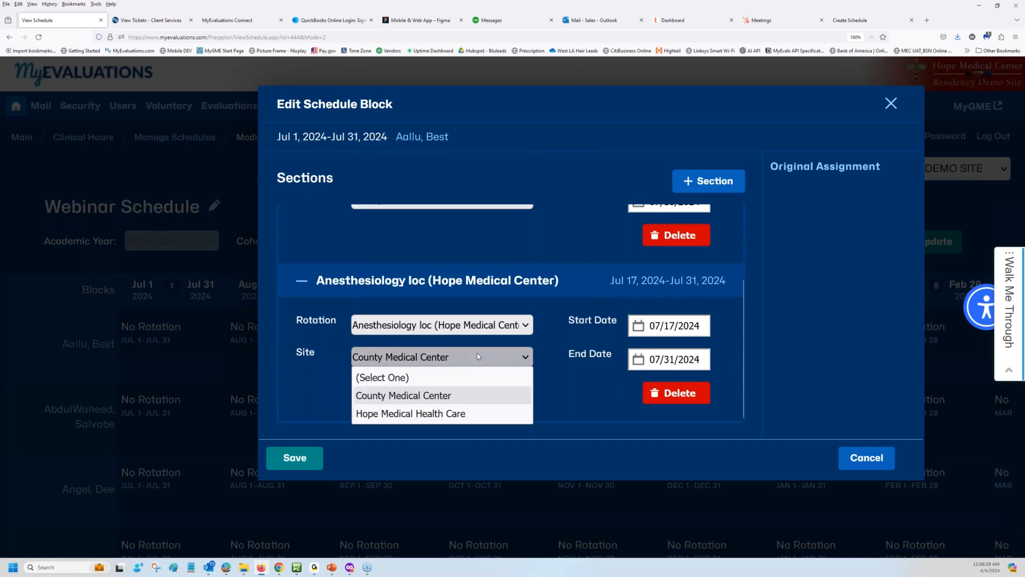
pyautogui.click(438, 414)
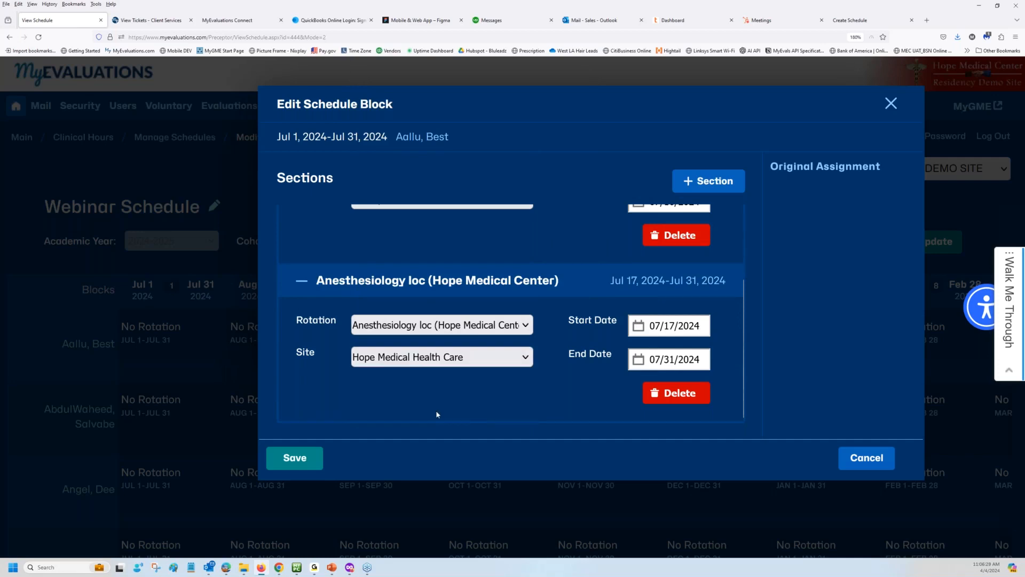
pyautogui.click(296, 459)
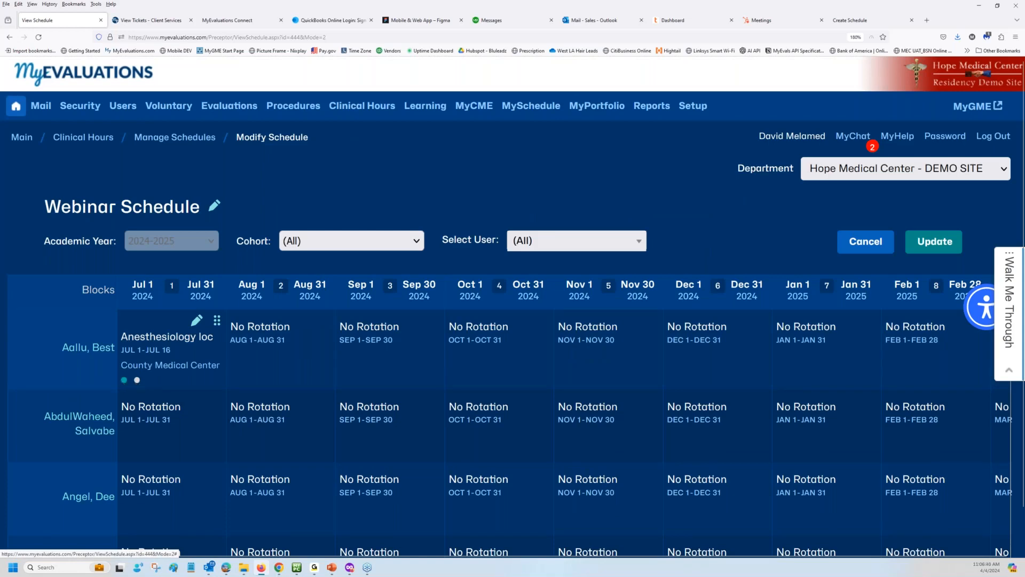
# Switch back and forth between the two sections of the first resident's July block in the schedule grid.
pyautogui.click(136, 381)
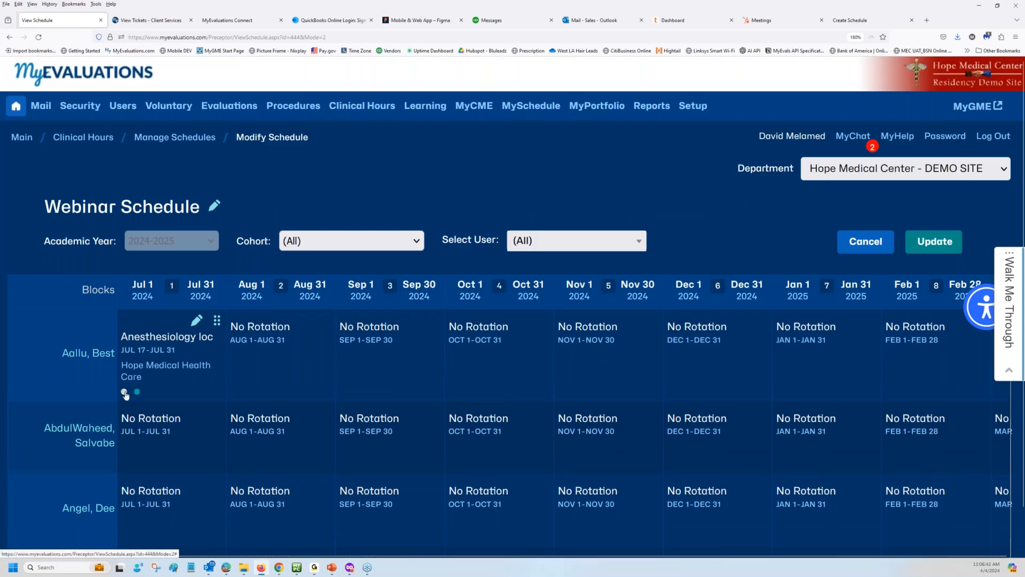
pyautogui.click(125, 392)
pyautogui.click(136, 379)
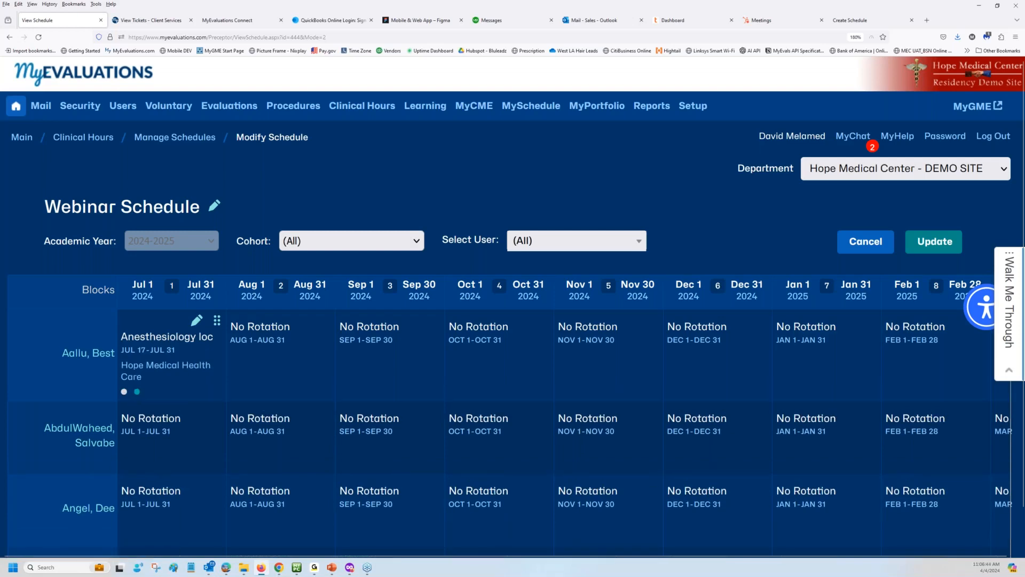
pyautogui.click(124, 392)
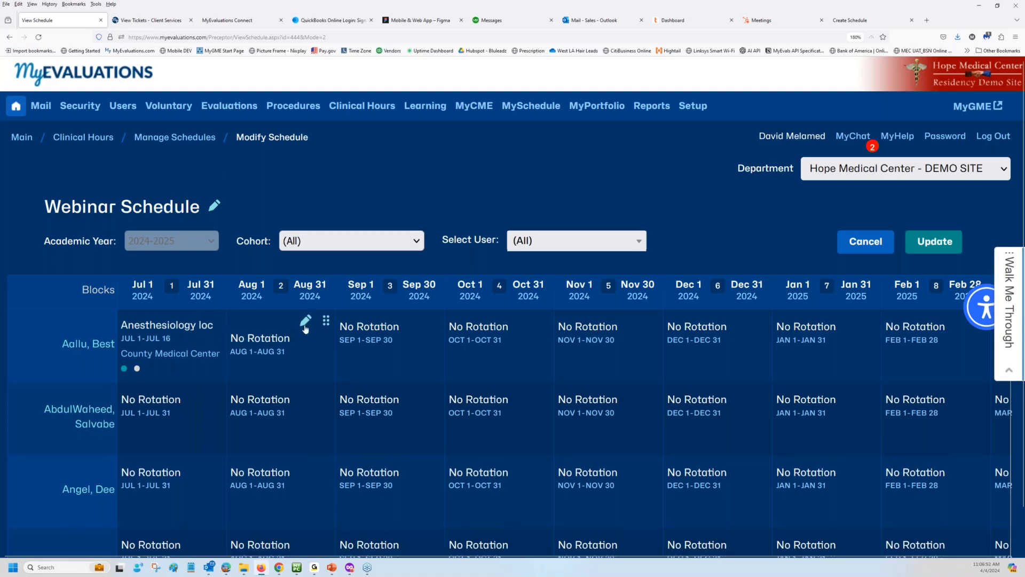
# Assign the Cardiology rotation at County Hospital to the first resident's August 2024 block and save it.
pyautogui.click(305, 326)
pyautogui.click(425, 263)
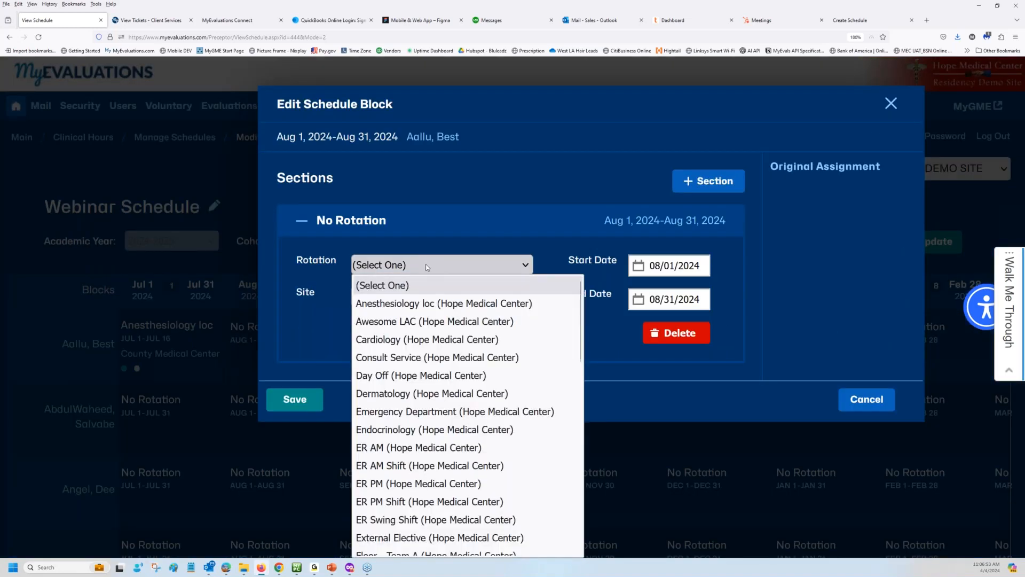
pyautogui.click(410, 341)
pyautogui.click(432, 303)
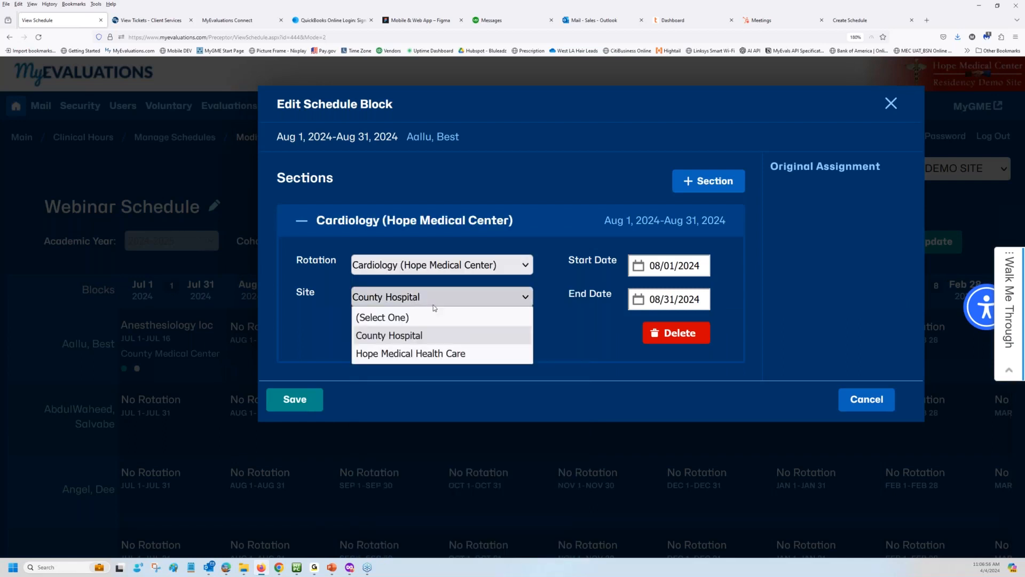
pyautogui.click(331, 366)
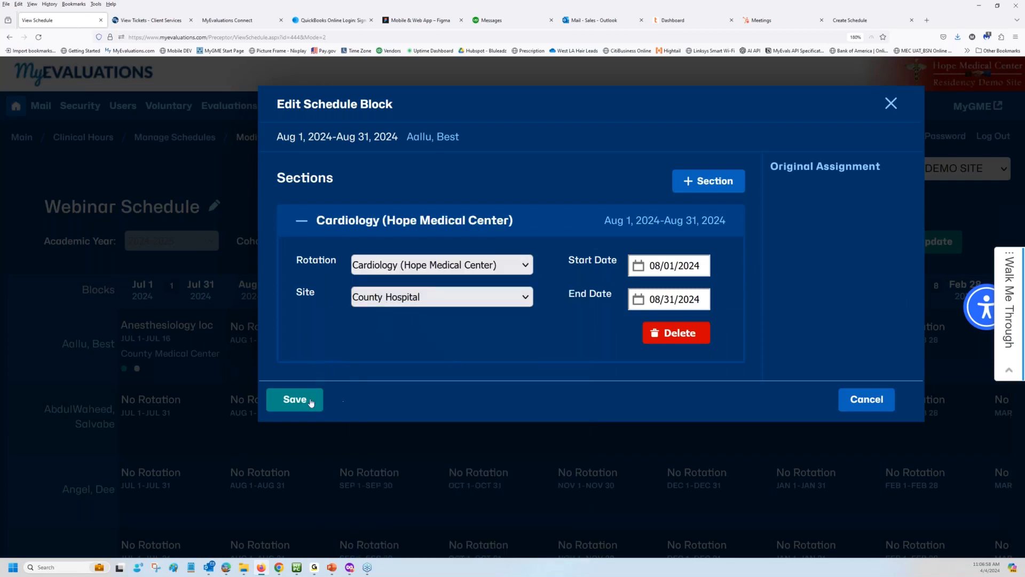
pyautogui.click(295, 400)
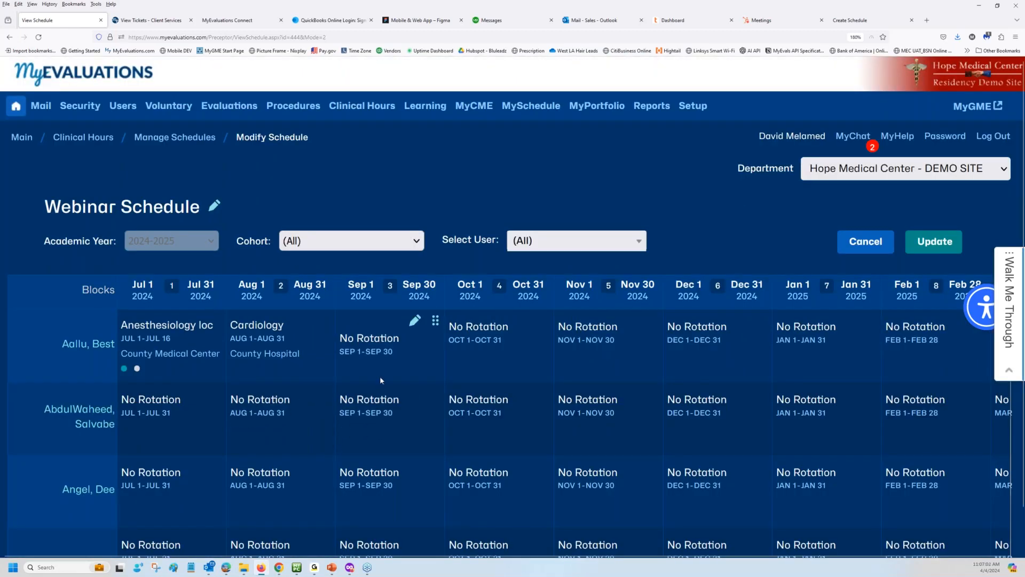
# Assign Dermatology at Hope Medical Health Care to the first resident's September block, end it on 09/22/2024, and save.
pyautogui.click(414, 323)
pyautogui.click(411, 270)
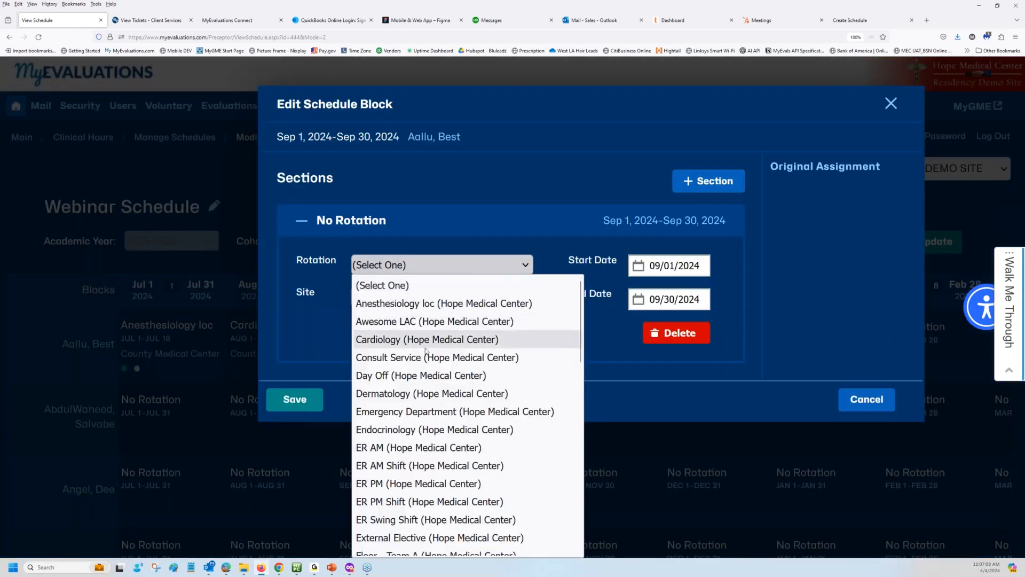
pyautogui.click(424, 394)
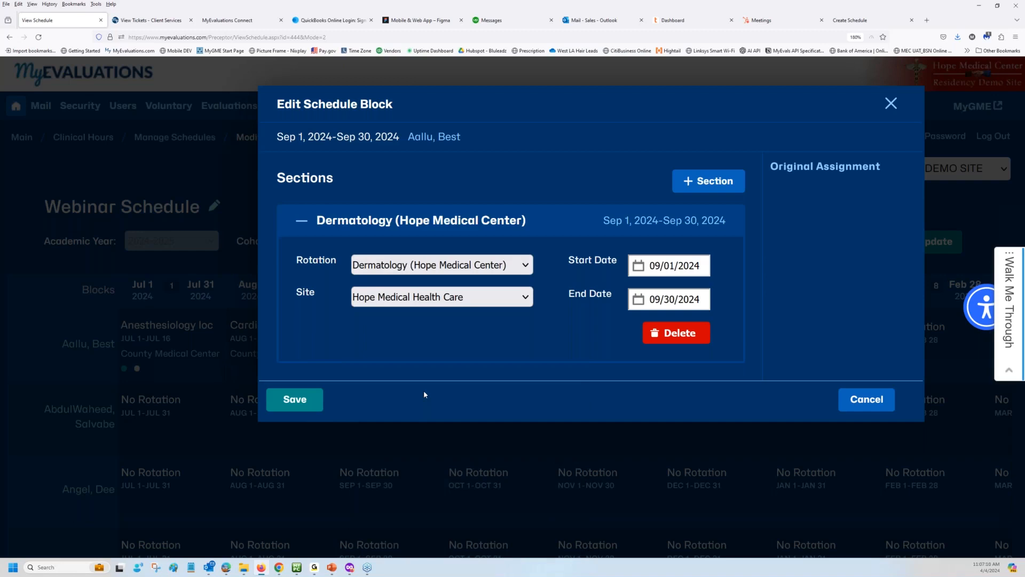
pyautogui.click(675, 302)
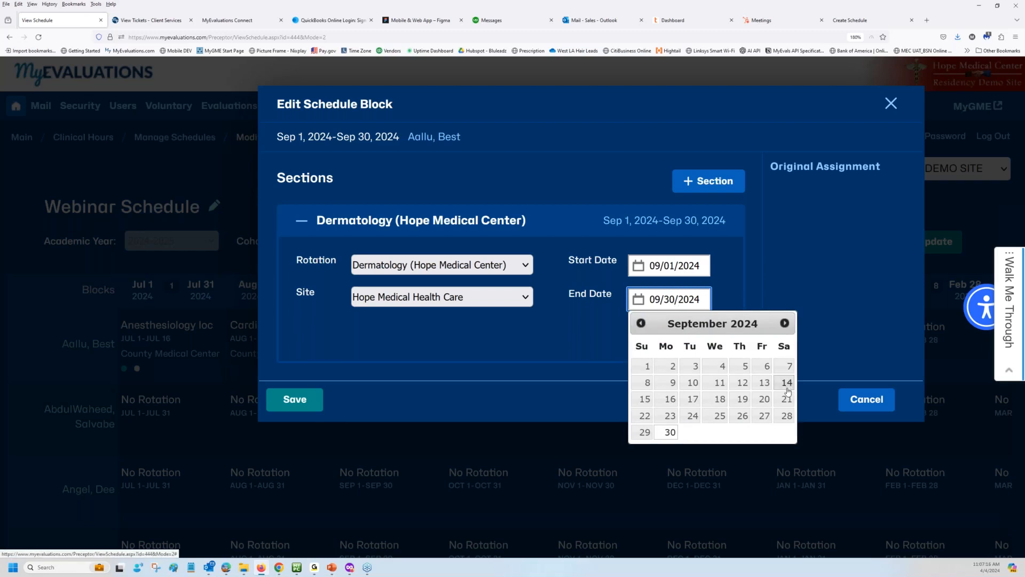
pyautogui.click(644, 416)
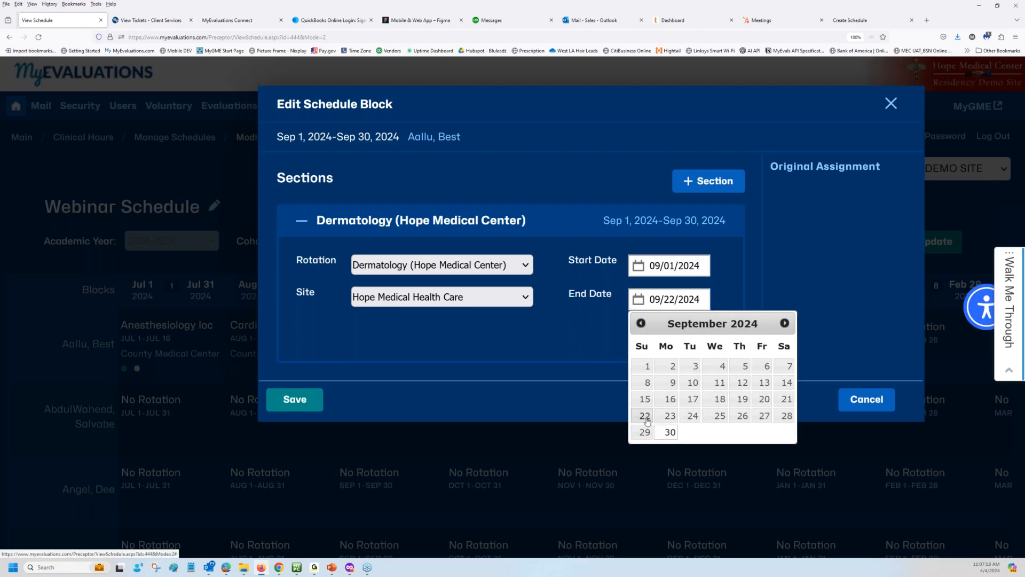
pyautogui.click(300, 402)
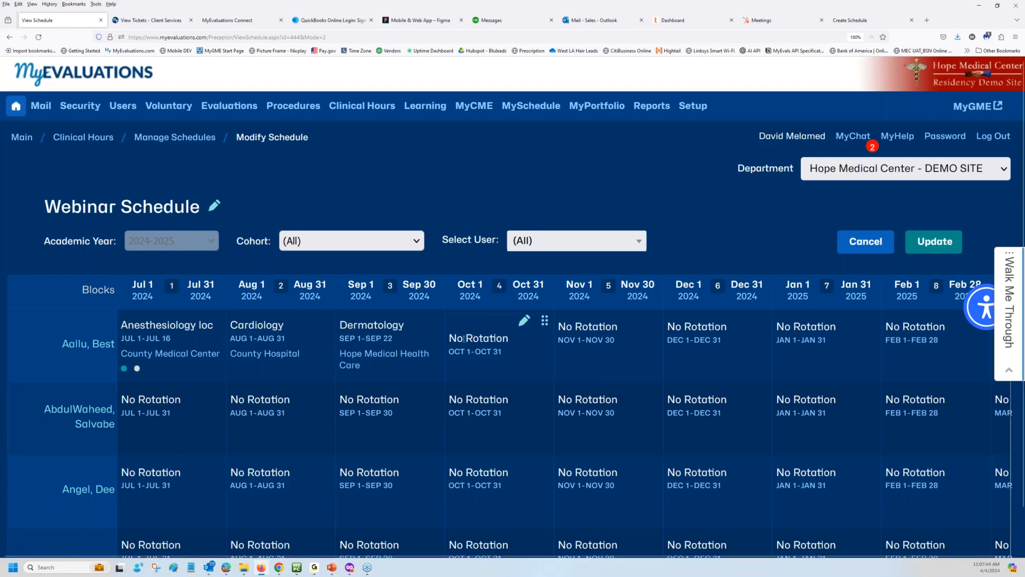
# Add a second section to the September block with the Vacation rotation from 09/23/2024 to 09/30/2024 and save it.
pyautogui.click(416, 322)
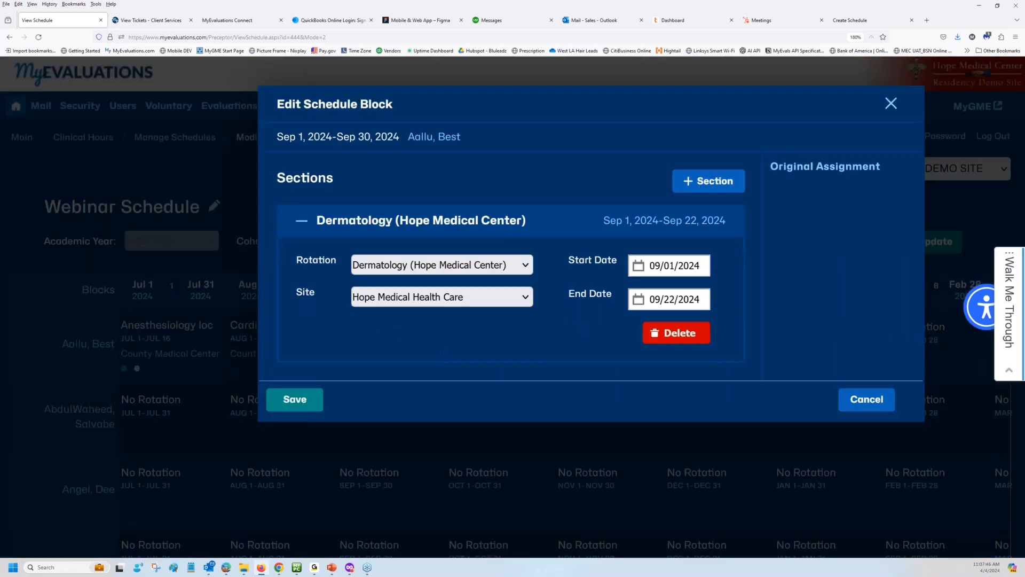
pyautogui.click(718, 192)
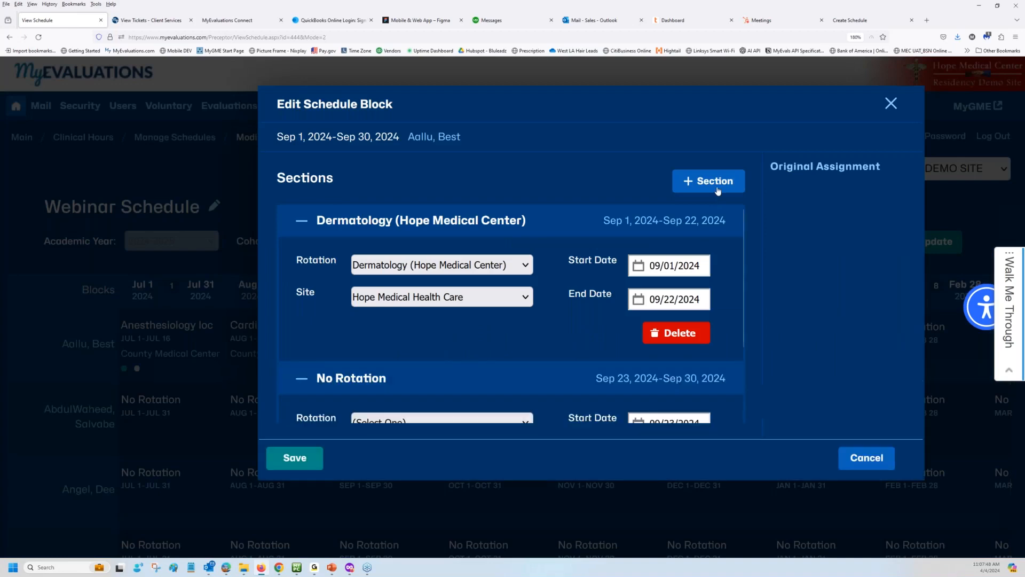
pyautogui.scroll(-2, 734, 345)
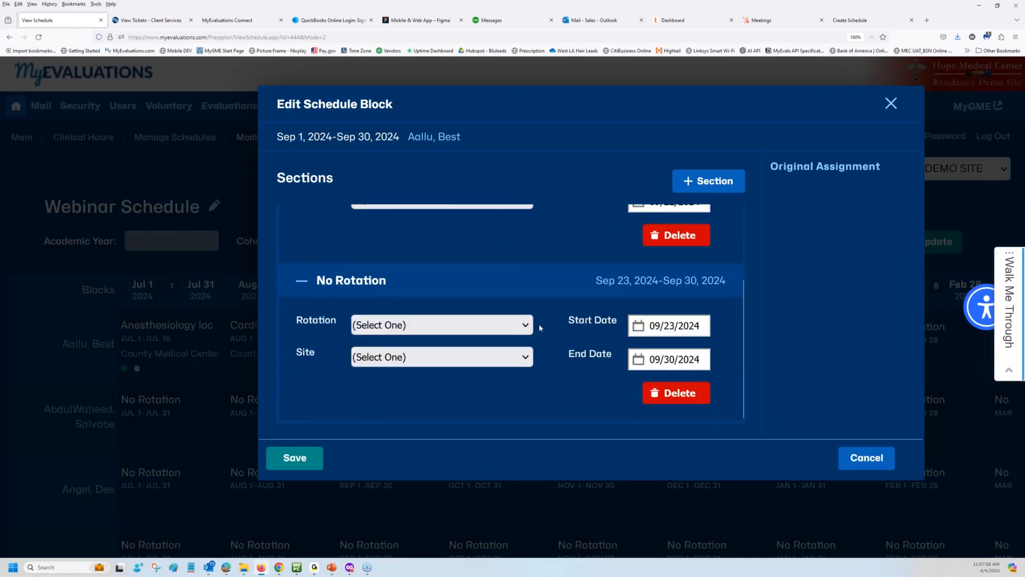
pyautogui.click(470, 325)
pyautogui.scroll(-5, 492, 276)
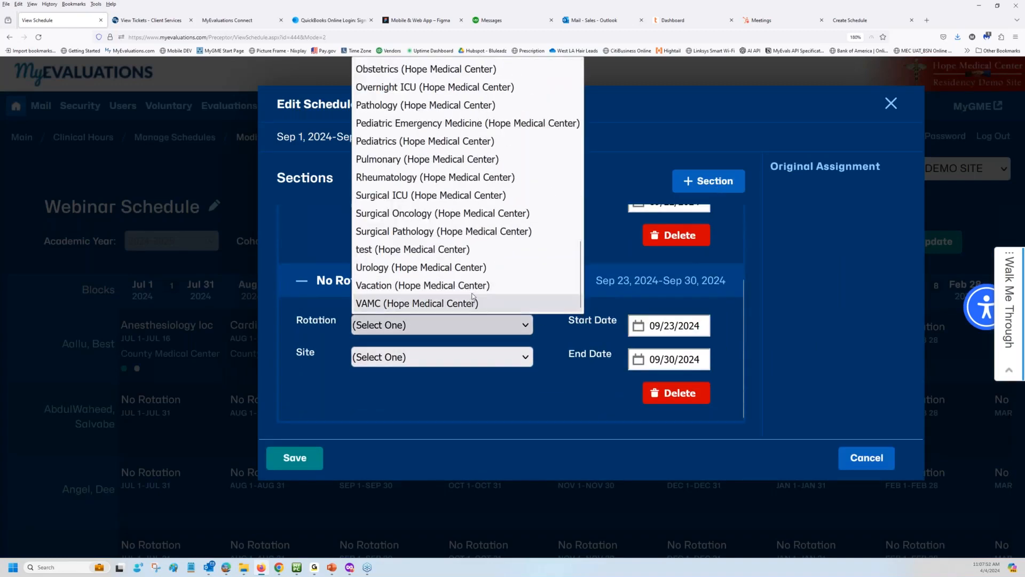
pyautogui.click(472, 285)
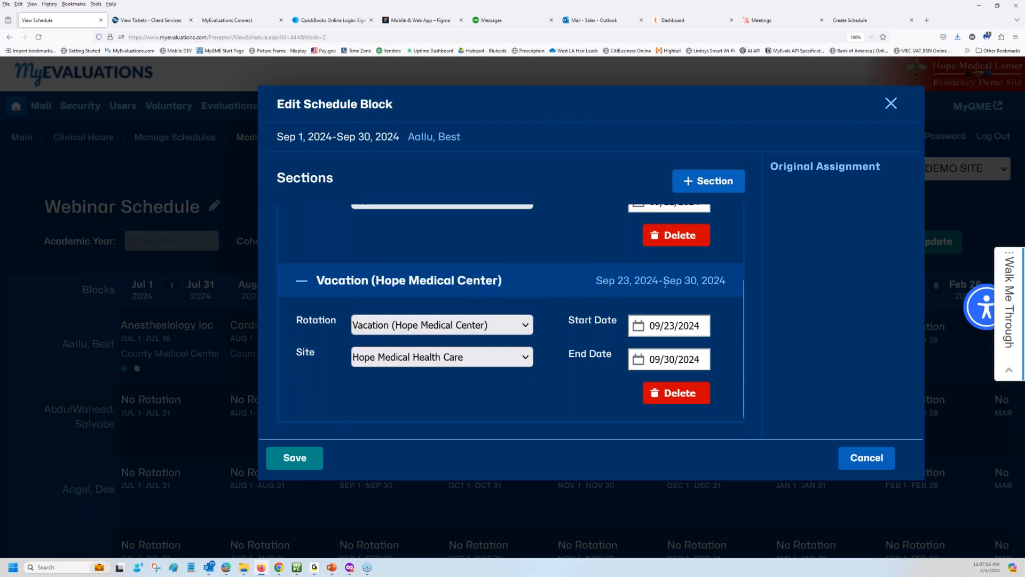
pyautogui.click(306, 464)
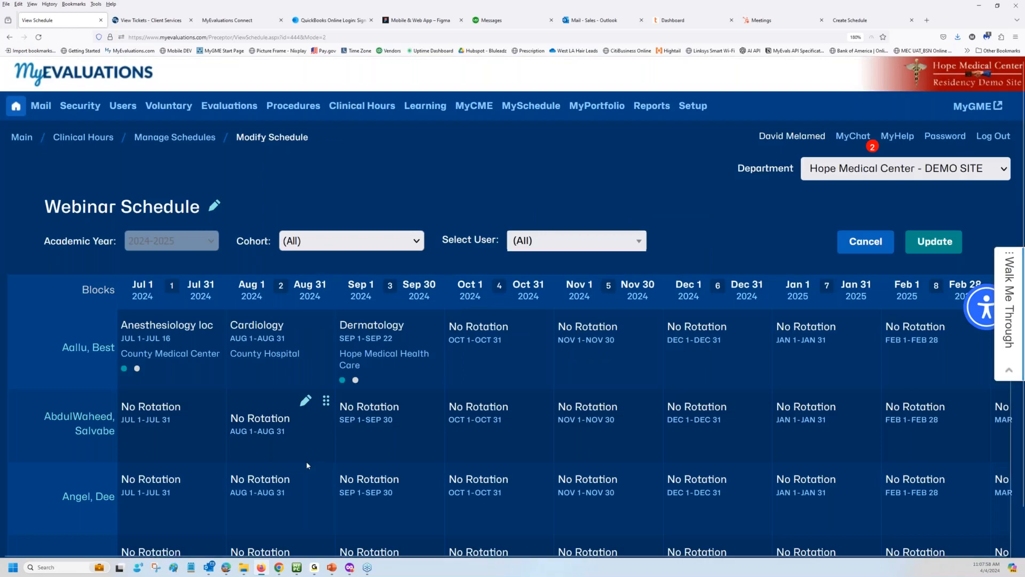
# Assign Vacation to the first resident's October block with end date 10/06/2024, and save the block and the whole schedule.
pyautogui.click(523, 322)
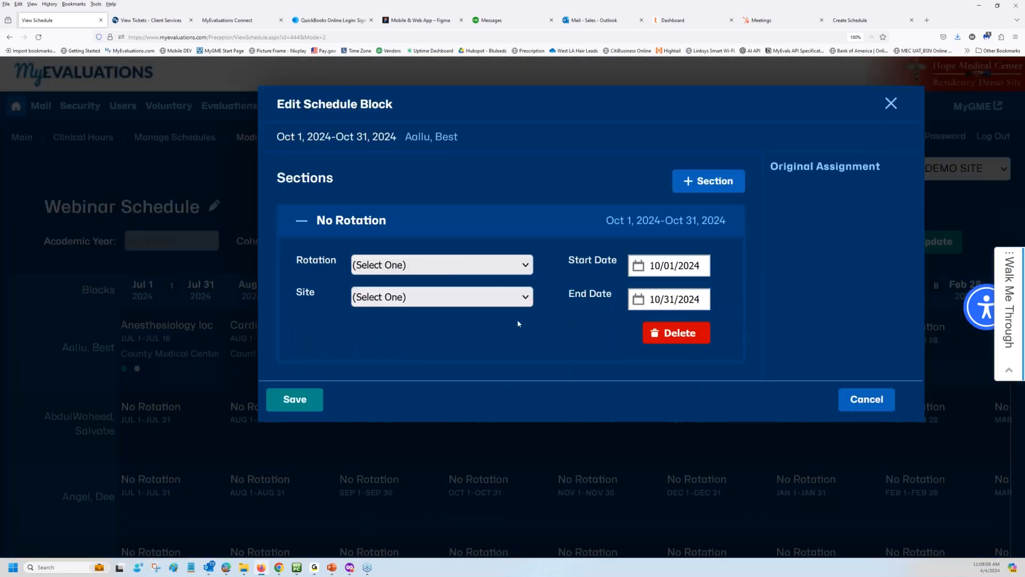
pyautogui.click(456, 265)
pyautogui.scroll(-5, 458, 307)
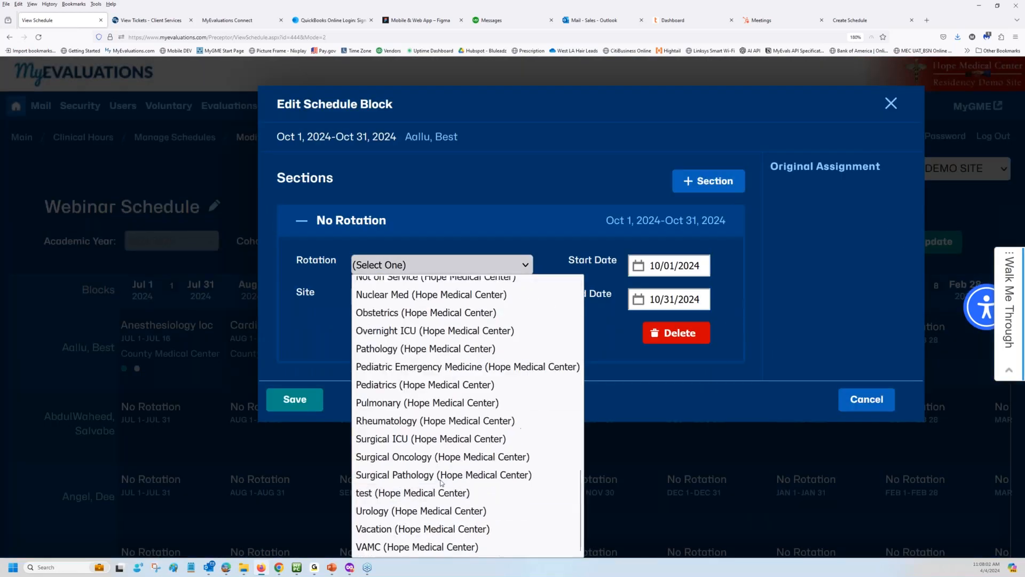
pyautogui.click(415, 526)
pyautogui.click(674, 299)
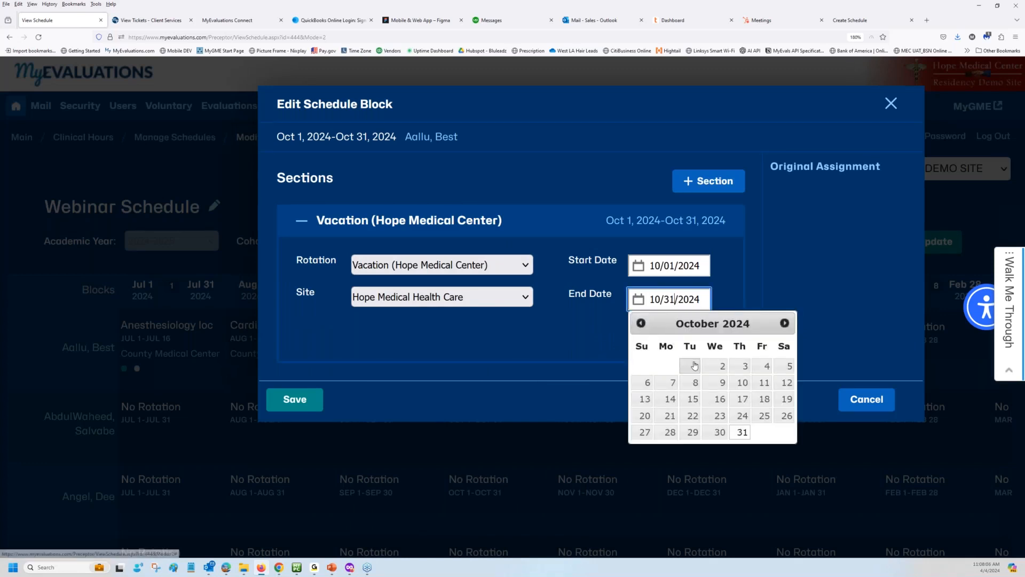
pyautogui.click(647, 383)
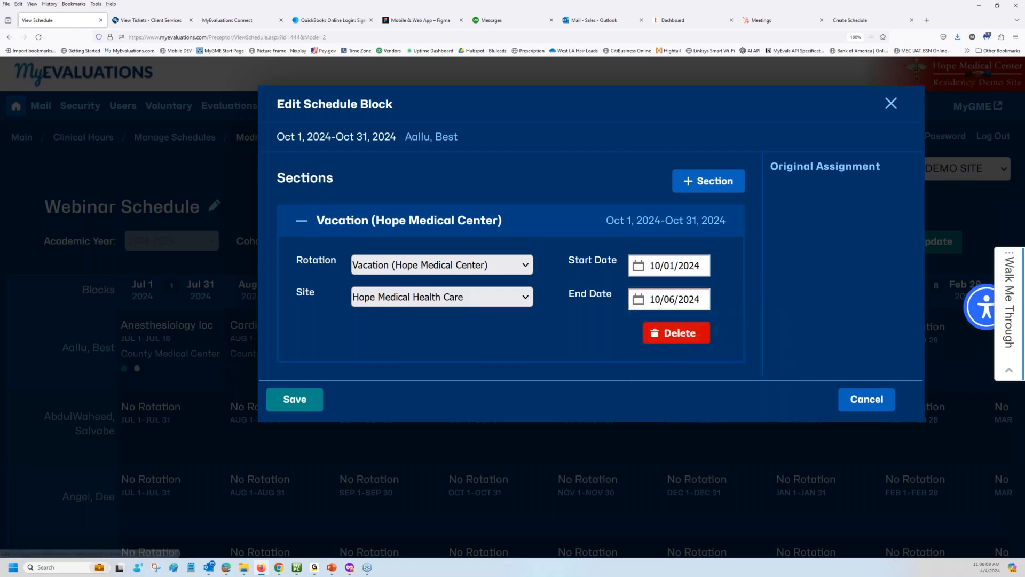
pyautogui.click(291, 402)
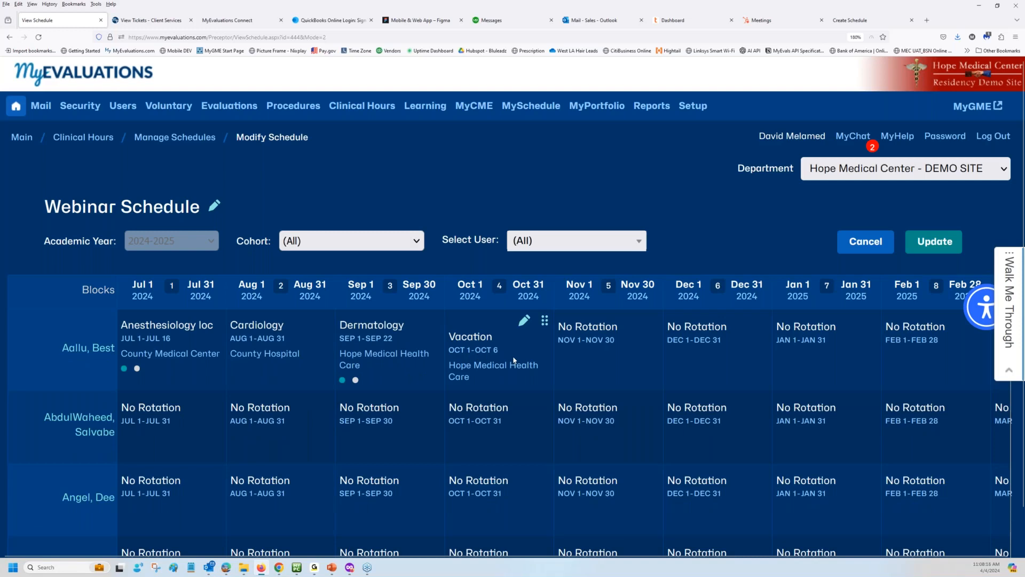
pyautogui.click(949, 249)
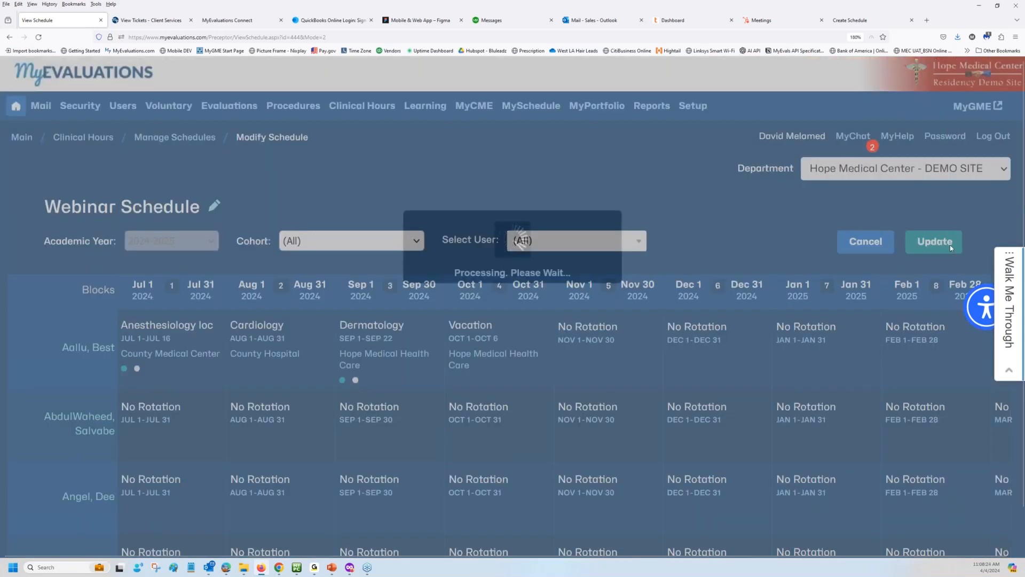
# On the development site's Create Schedule page, name the new schedule Webinar Schedule and set its academic year to 2024–2025.
pyautogui.click(857, 22)
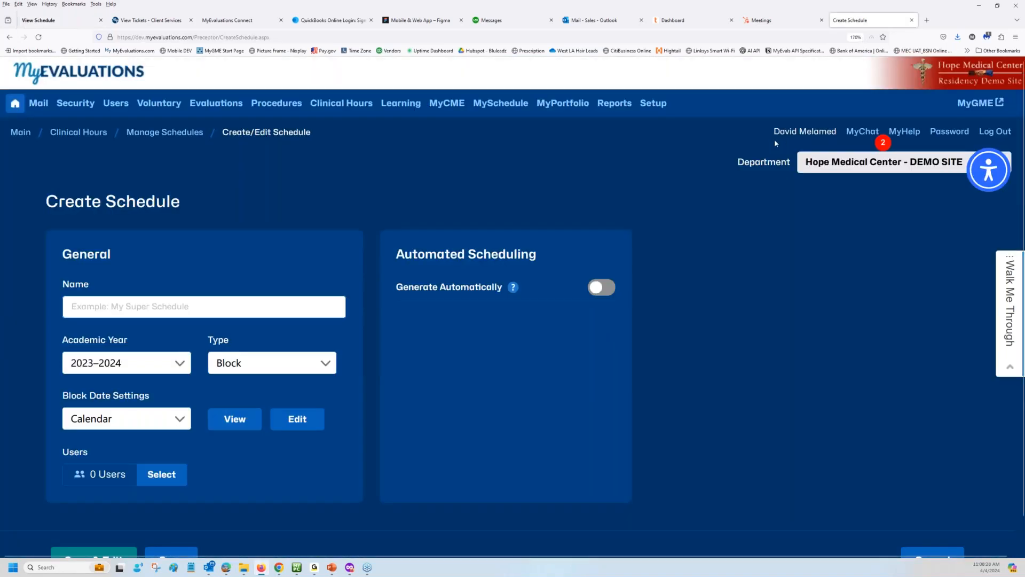
pyautogui.click(126, 313)
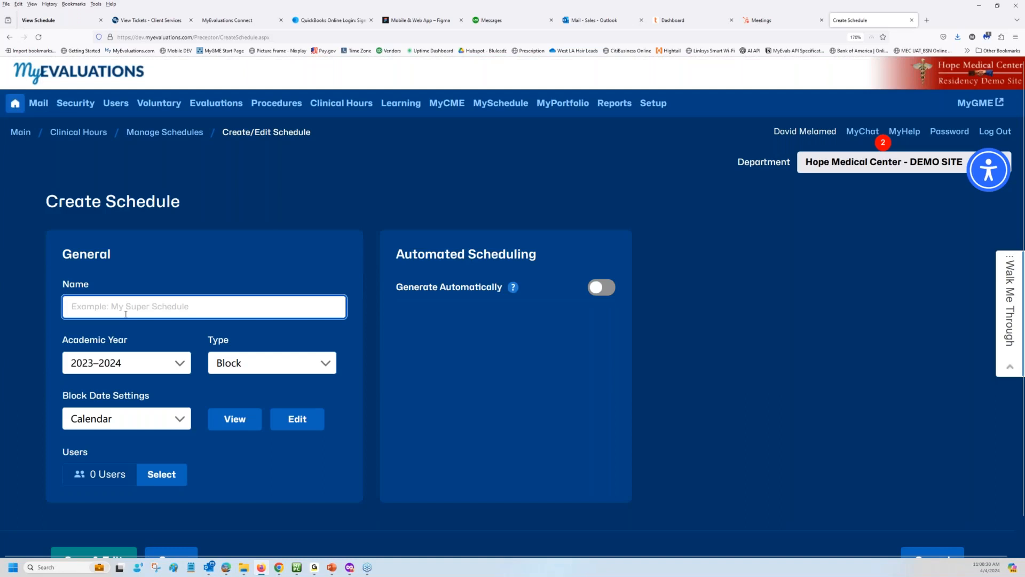
pyautogui.write('Webin')
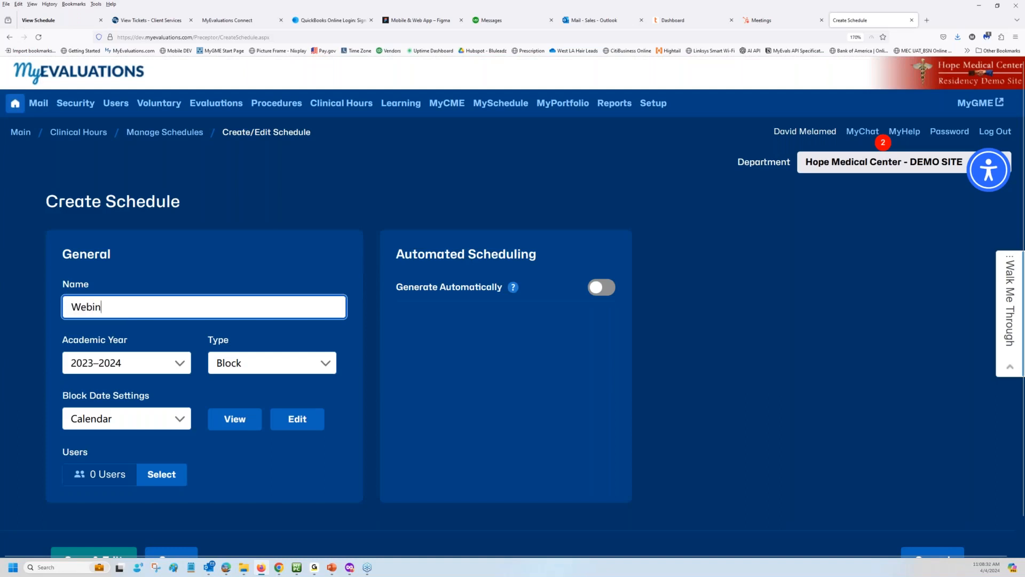
pyautogui.write('ar Schedule')
pyautogui.click(157, 364)
pyautogui.scroll(-1, 160, 197)
pyautogui.scroll(1, 161, 197)
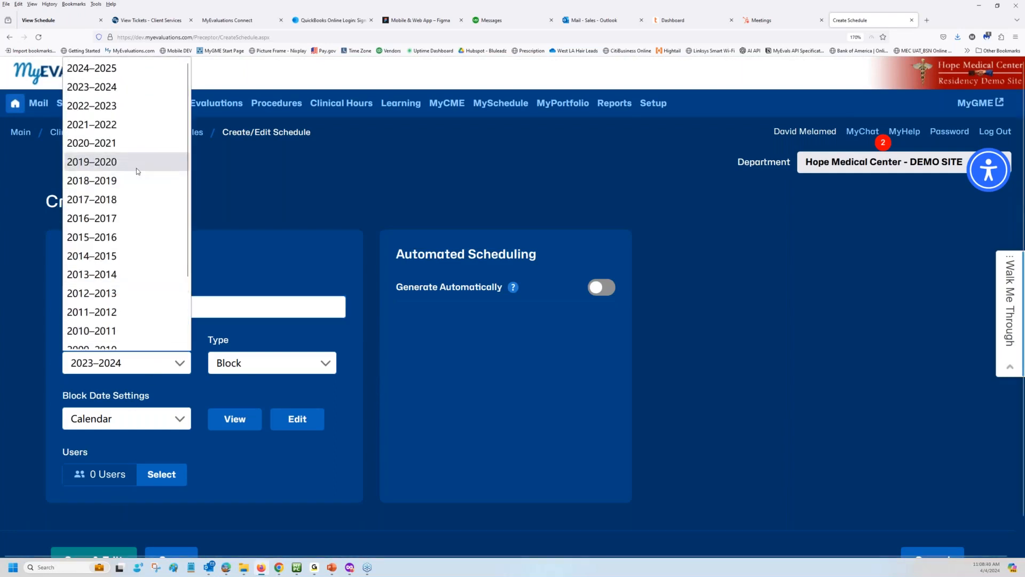
pyautogui.click(128, 87)
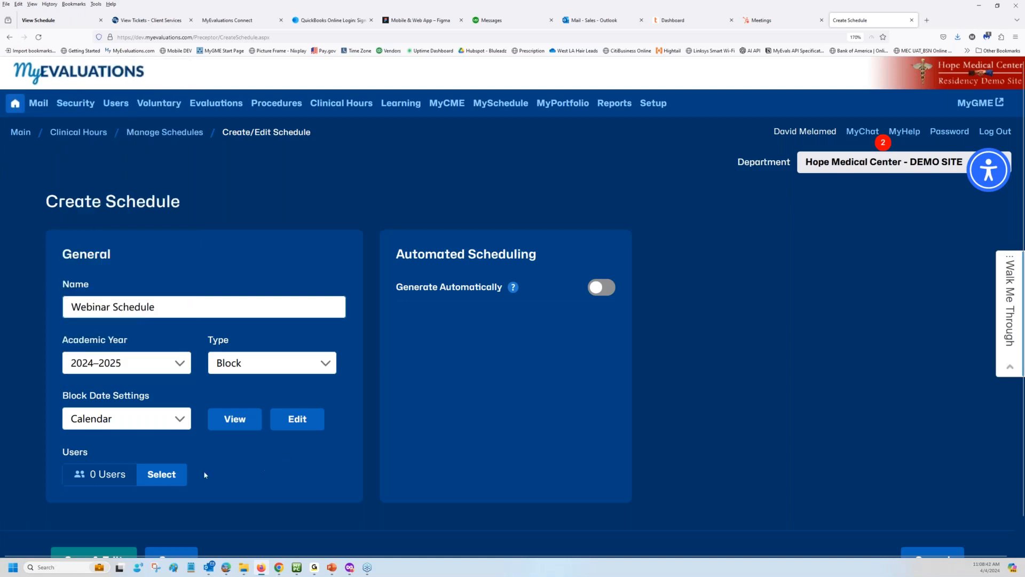
# Add all PGY-1 and PGY-2 residents to the Webinar Schedule, then save it and open it for editing.
pyautogui.click(162, 475)
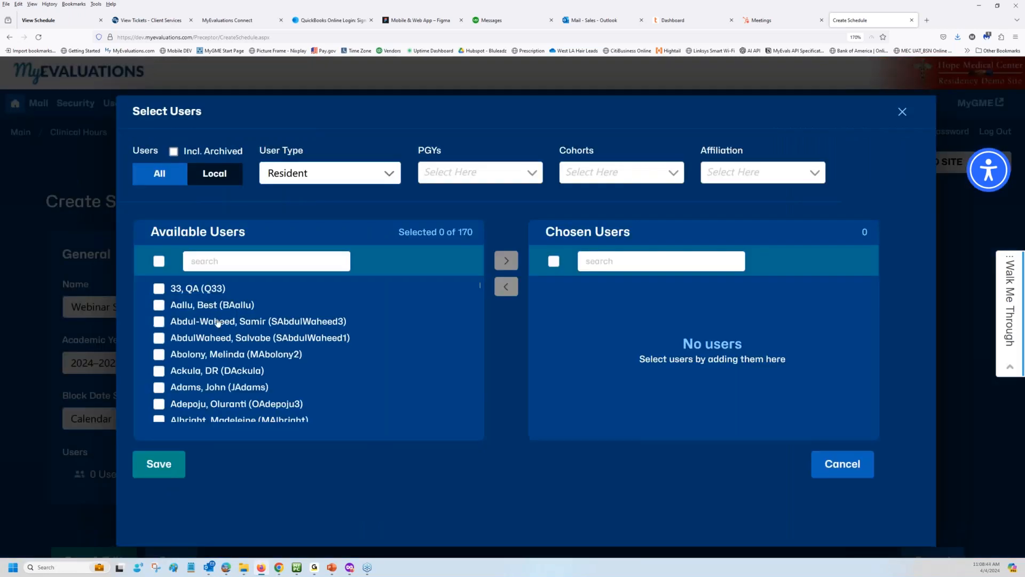
pyautogui.click(431, 217)
pyautogui.click(431, 236)
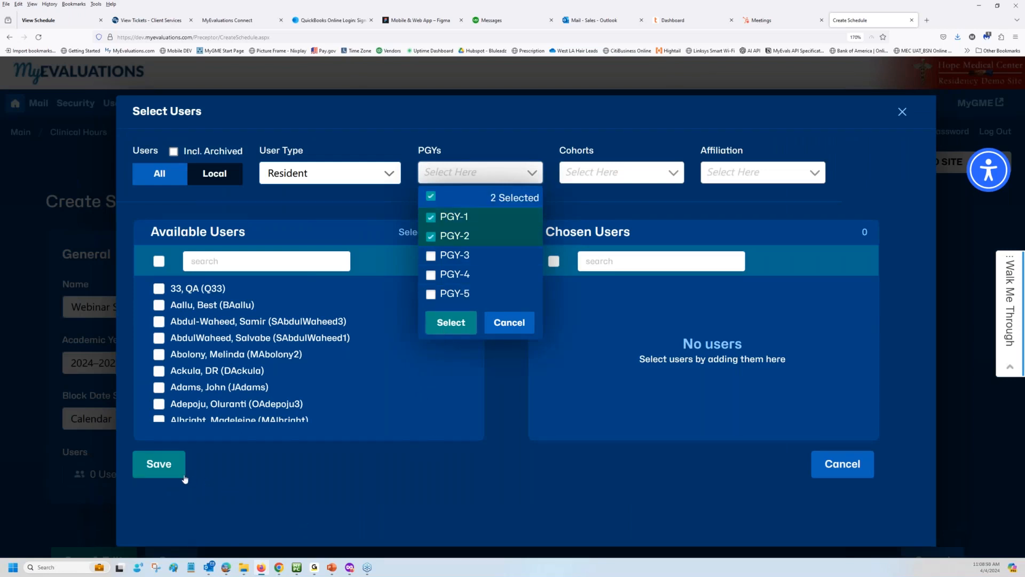
pyautogui.click(167, 471)
pyautogui.click(166, 471)
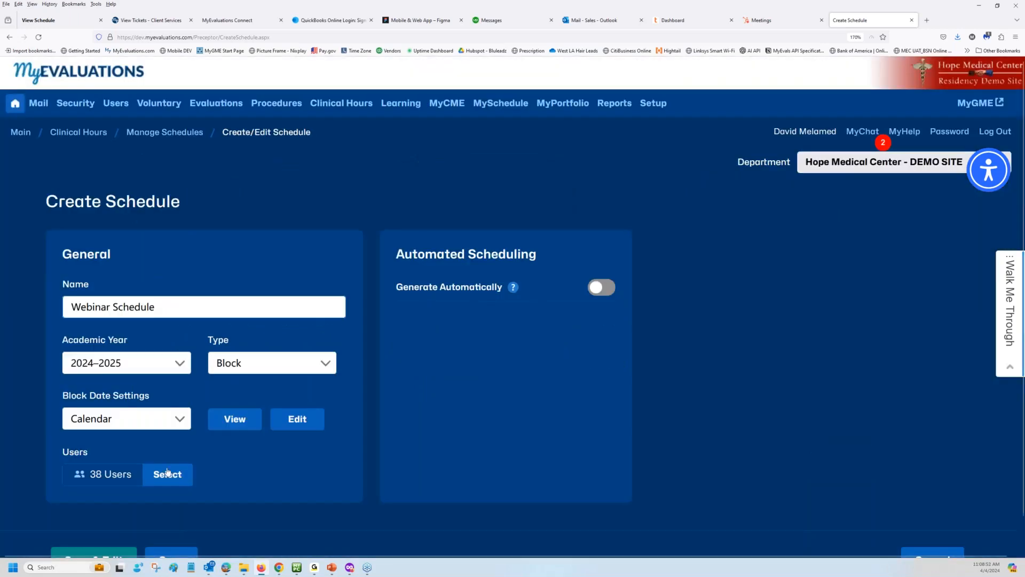
pyautogui.scroll(-1, 238, 489)
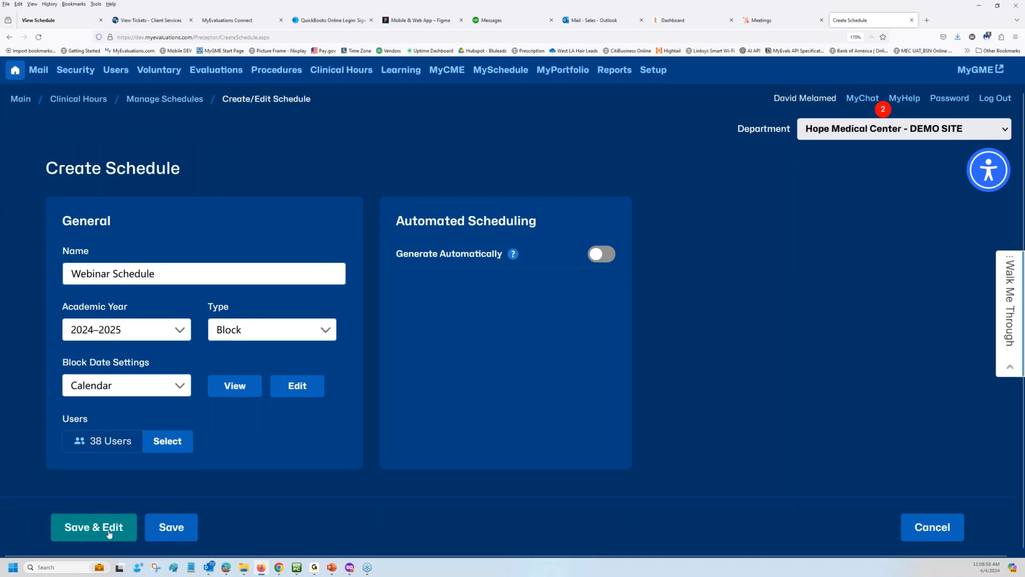
pyautogui.click(104, 529)
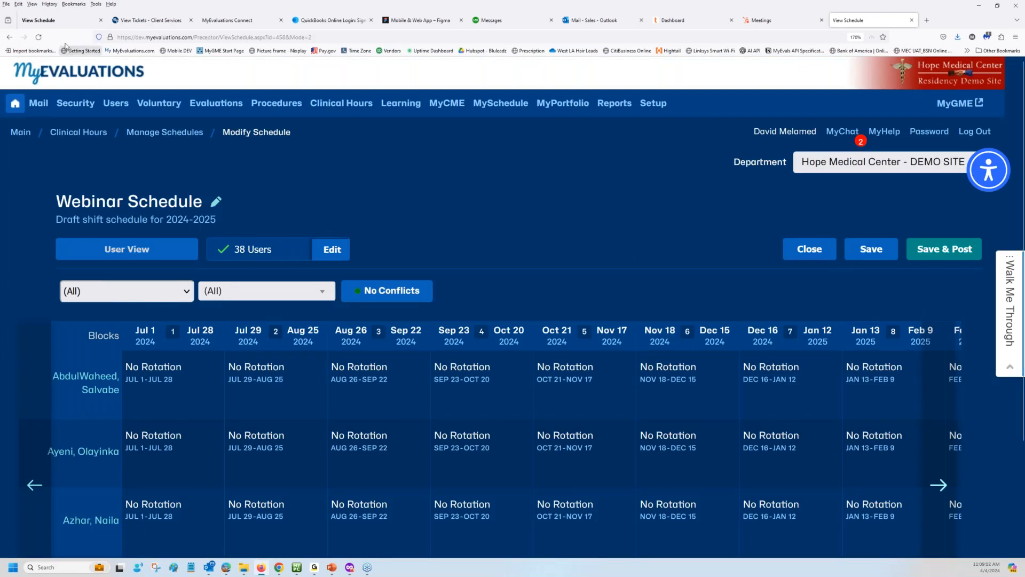
# Dismiss the save message on the live site's Webinar Schedule and return to the development site's version.
pyautogui.click(52, 23)
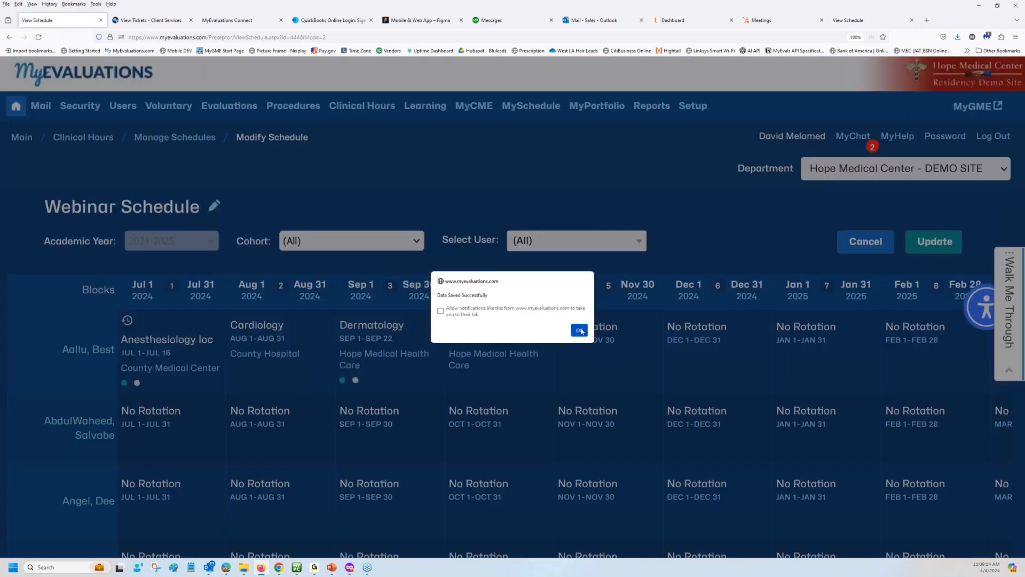
pyautogui.click(579, 331)
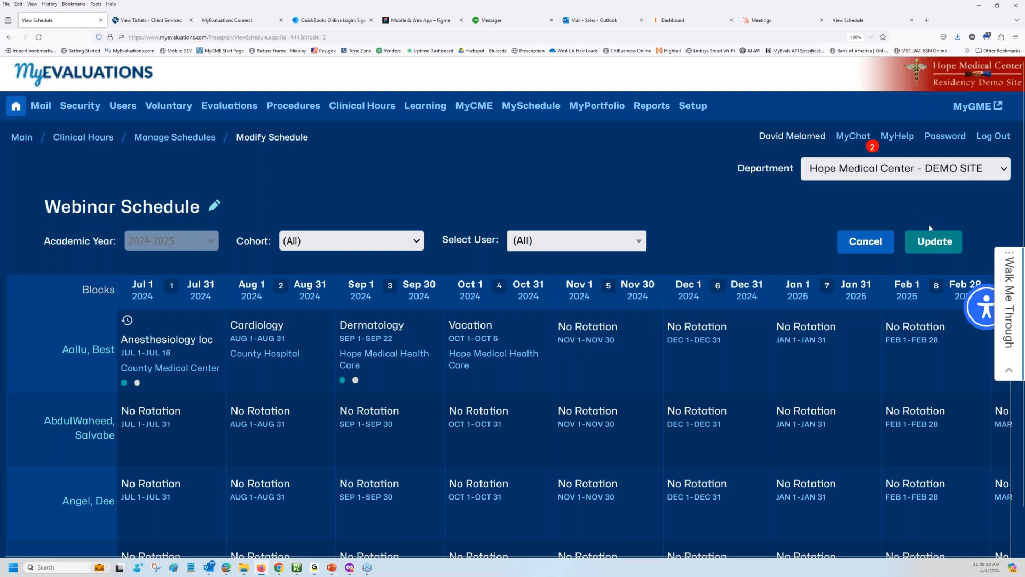
pyautogui.click(842, 21)
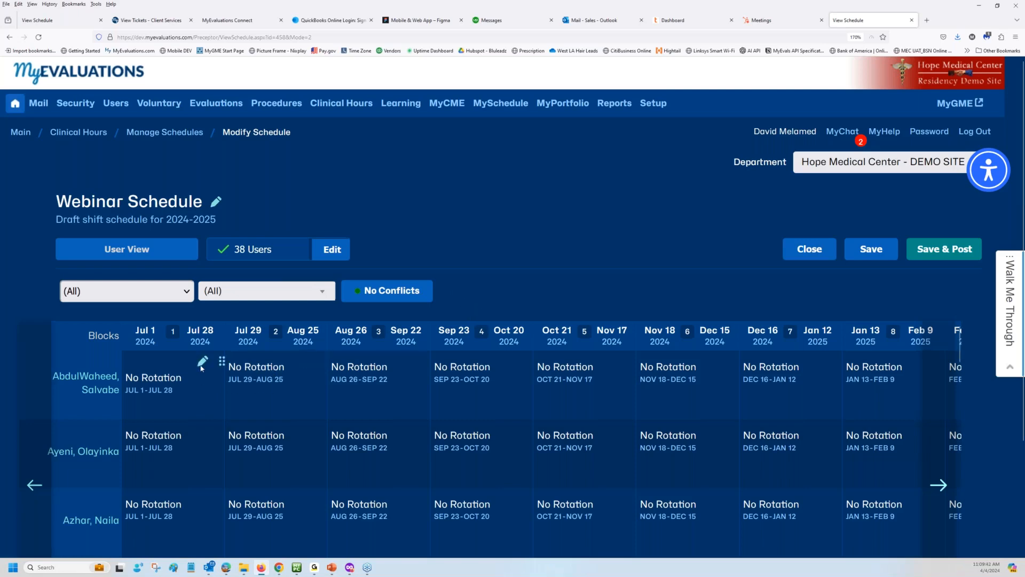
pyautogui.click(202, 364)
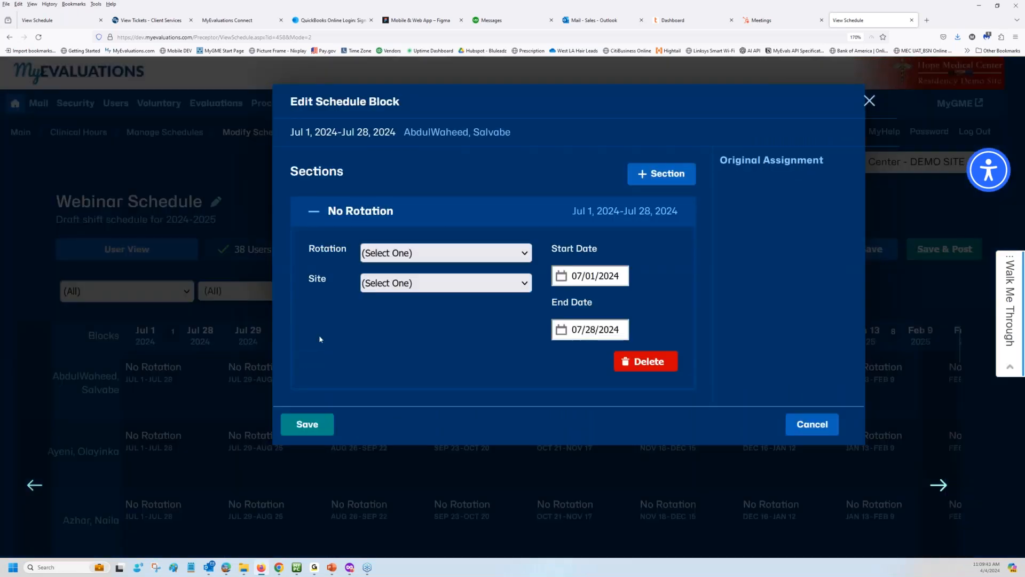
pyautogui.click(461, 254)
pyautogui.click(414, 409)
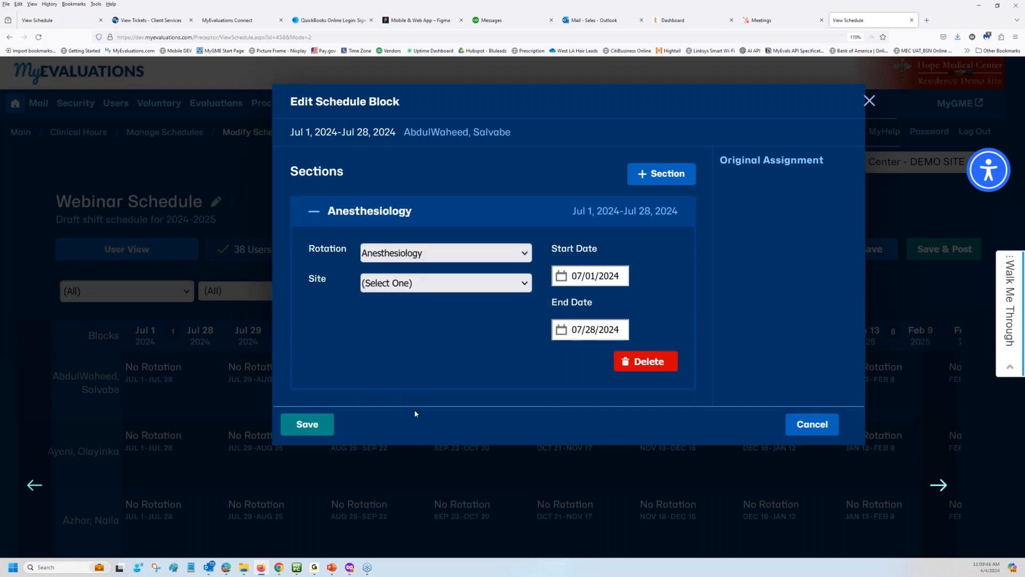
pyautogui.click(869, 102)
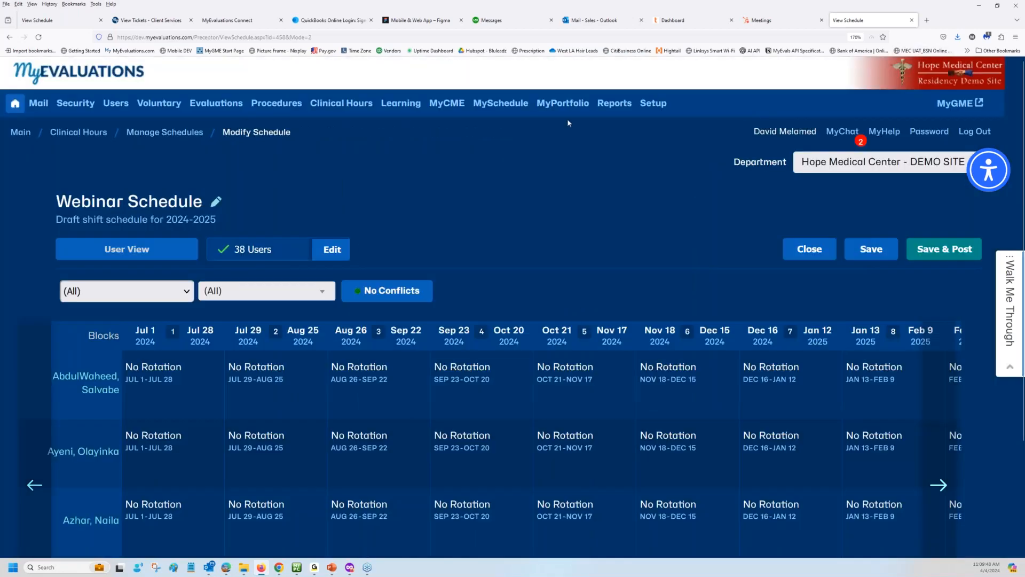
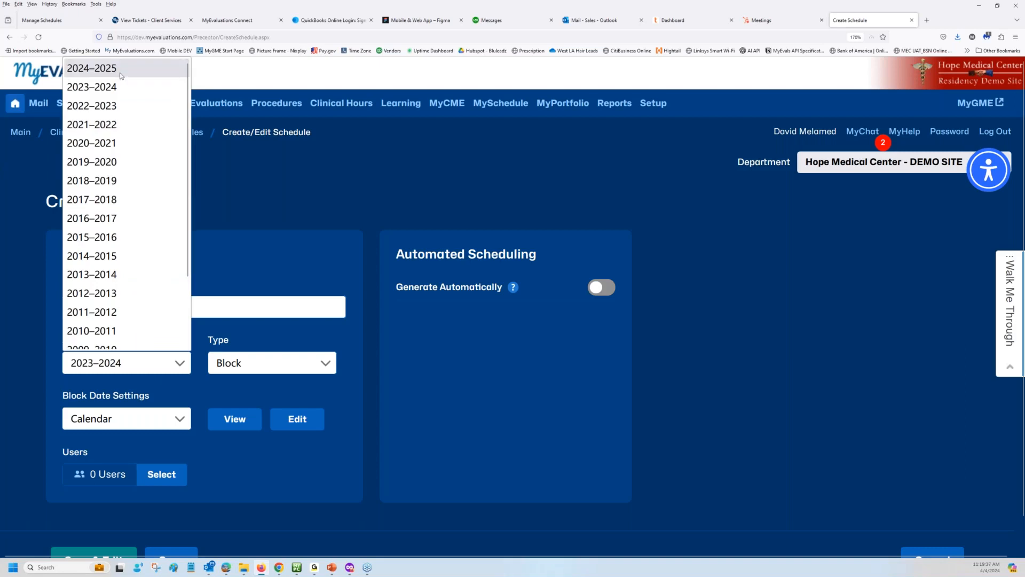
# Set the new schedule's academic year to 2024–2025 and add the second through fifth listed residents as its users.
pyautogui.click(120, 73)
pyautogui.click(161, 474)
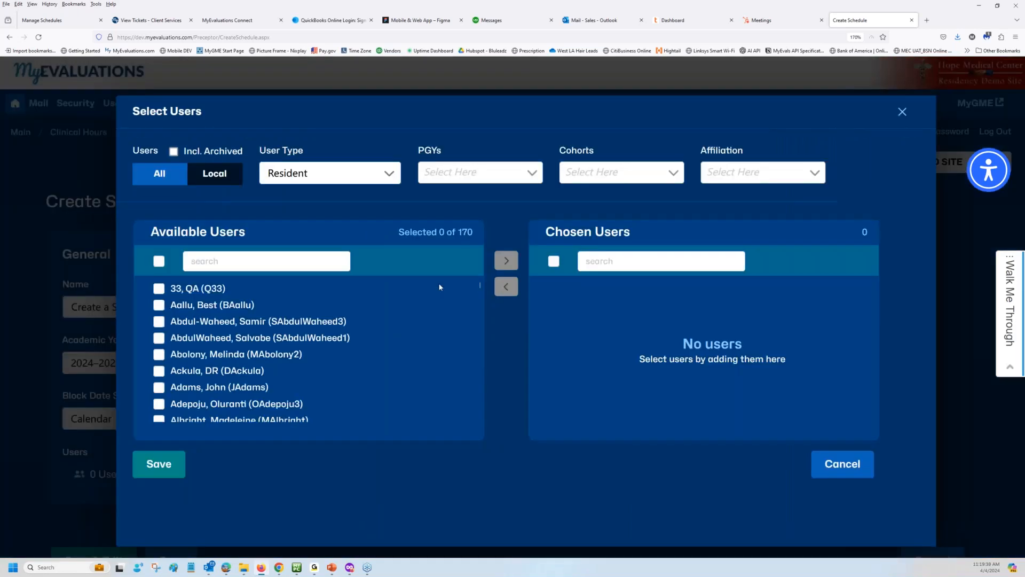
pyautogui.click(158, 338)
pyautogui.click(158, 354)
pyautogui.click(159, 321)
pyautogui.click(158, 305)
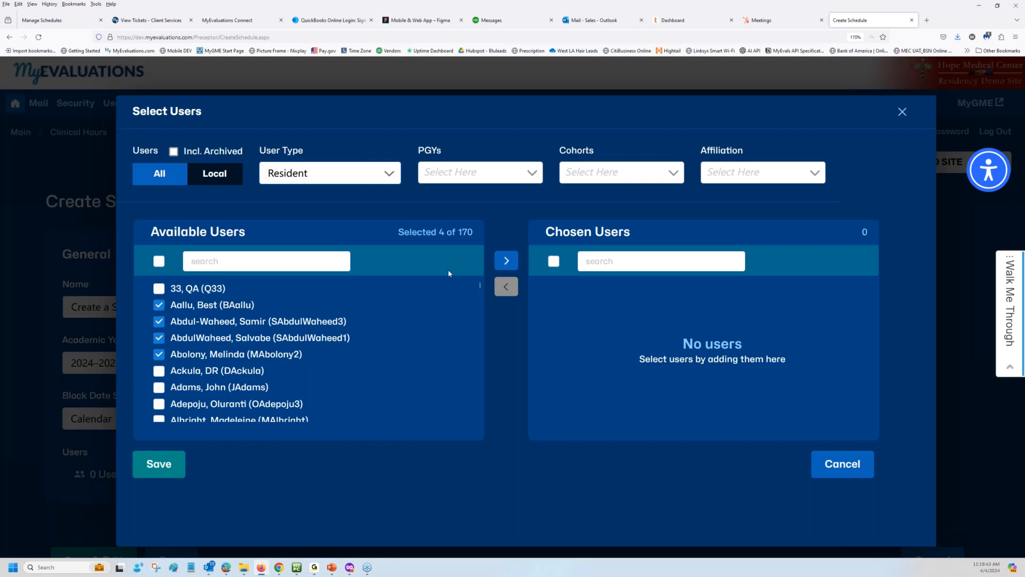
pyautogui.click(506, 261)
pyautogui.click(167, 468)
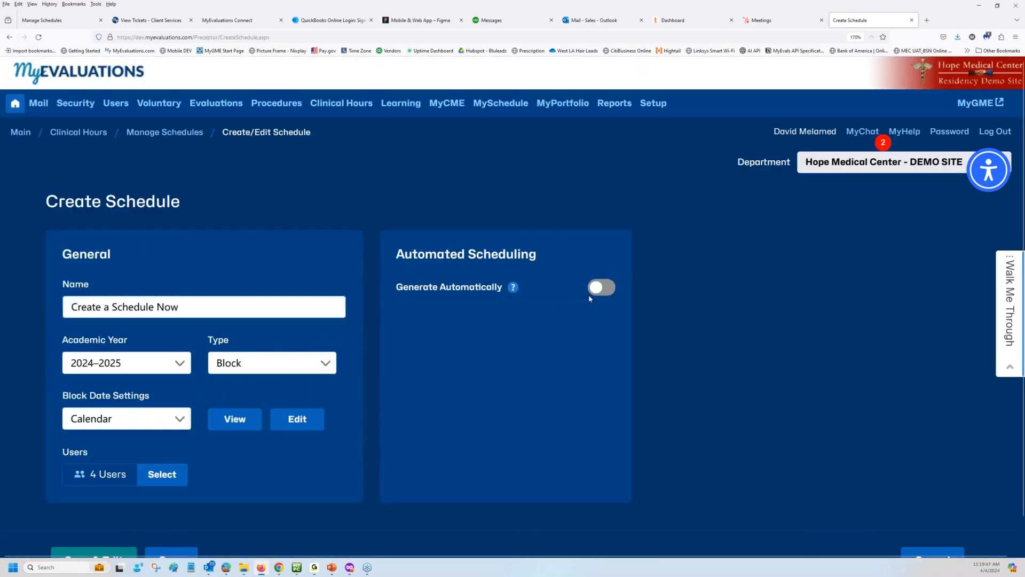
# Enable automatic generation with user preferences considered, and end the preferences collection period on 04/08/2024.
pyautogui.click(607, 289)
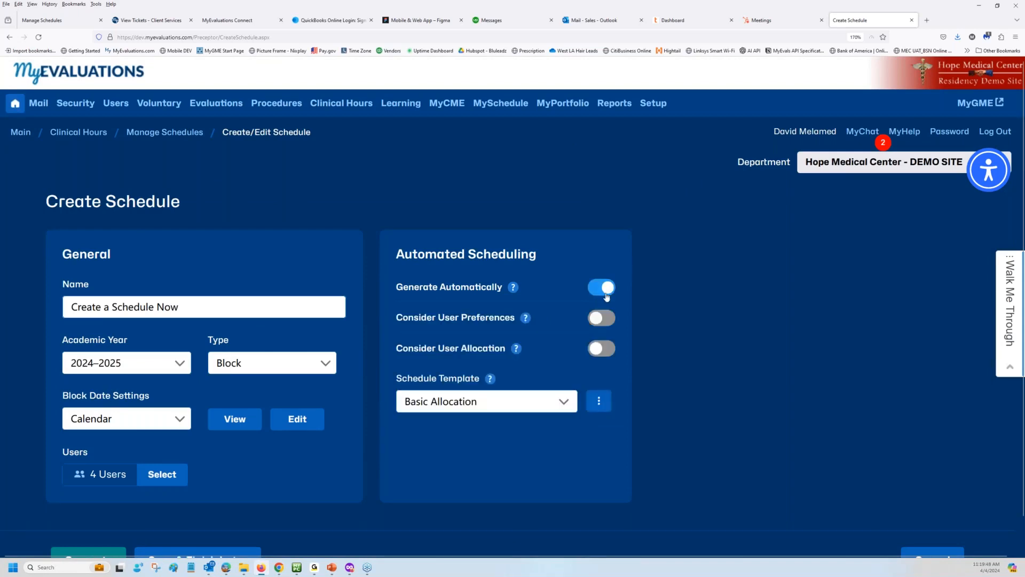
pyautogui.click(607, 320)
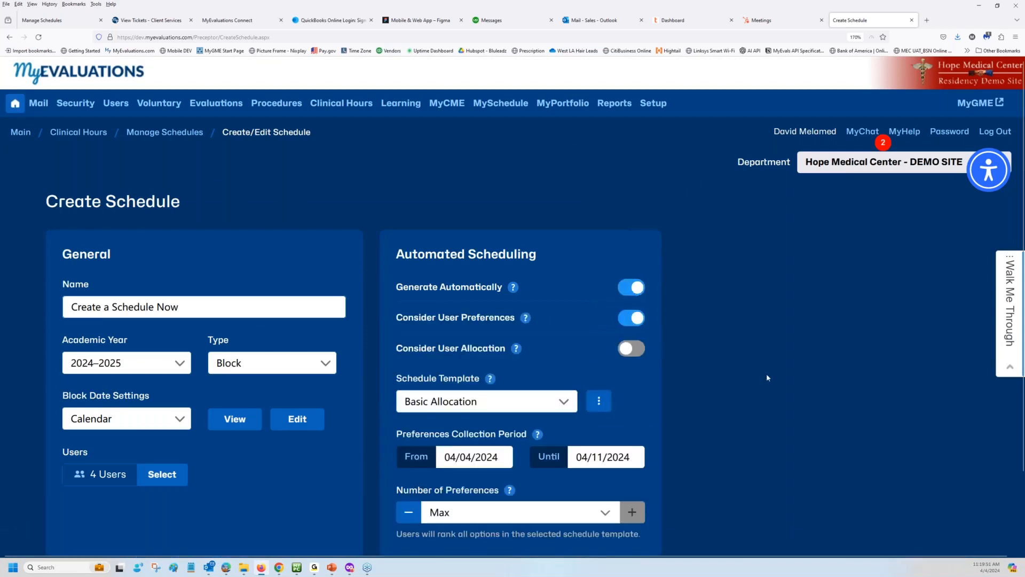
pyautogui.scroll(-3, 767, 378)
pyautogui.click(598, 368)
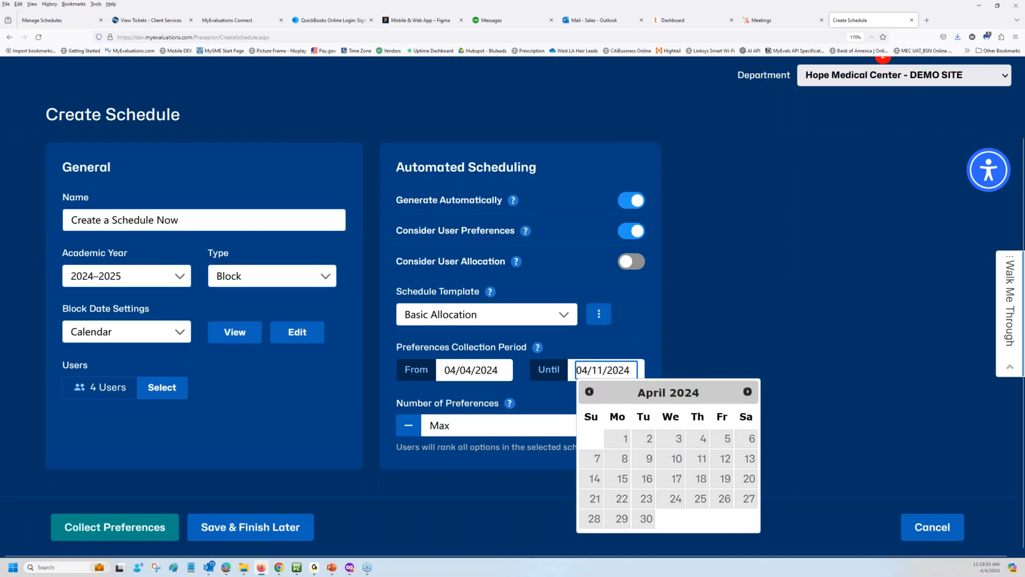
pyautogui.click(619, 462)
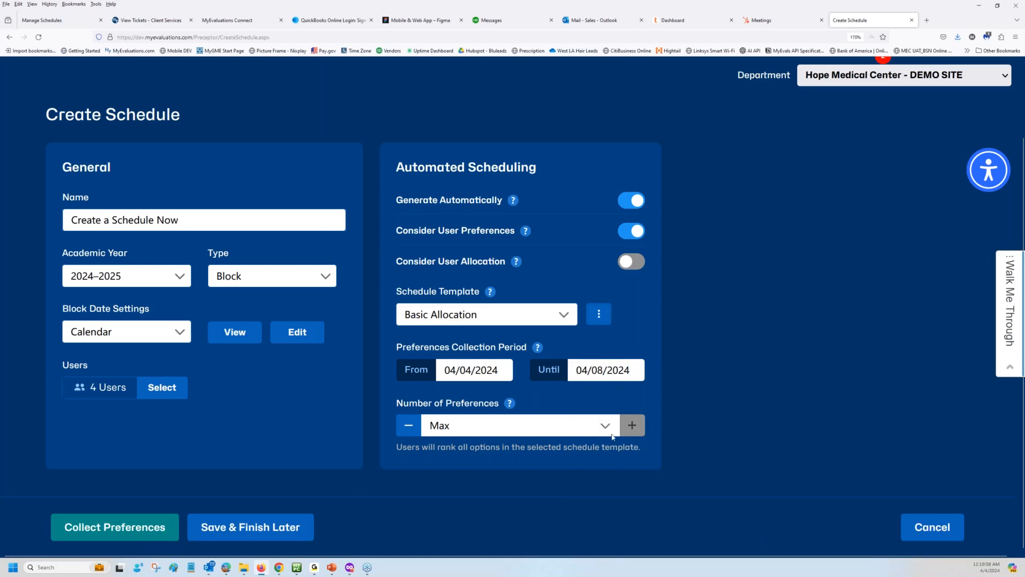
# Review the schedule template and number-of-preferences choices, keeping Basic Allocation and Max.
pyautogui.click(463, 319)
pyautogui.click(464, 319)
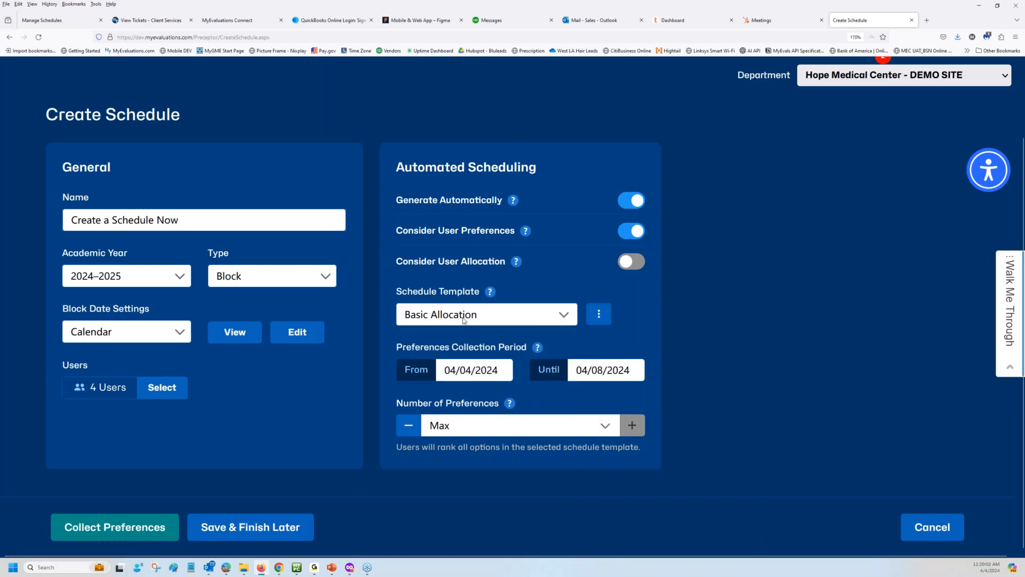
pyautogui.click(607, 434)
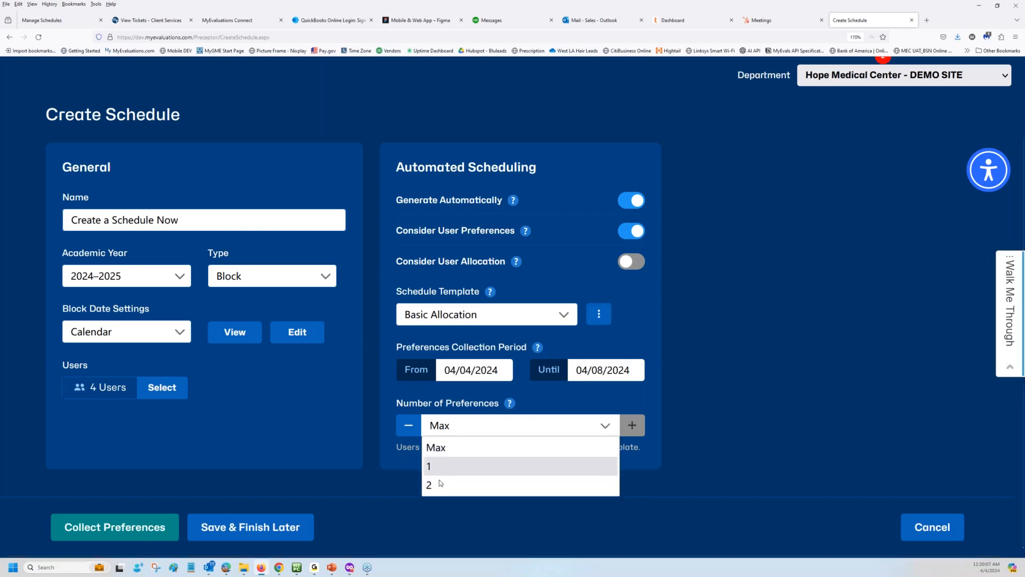
pyautogui.click(445, 450)
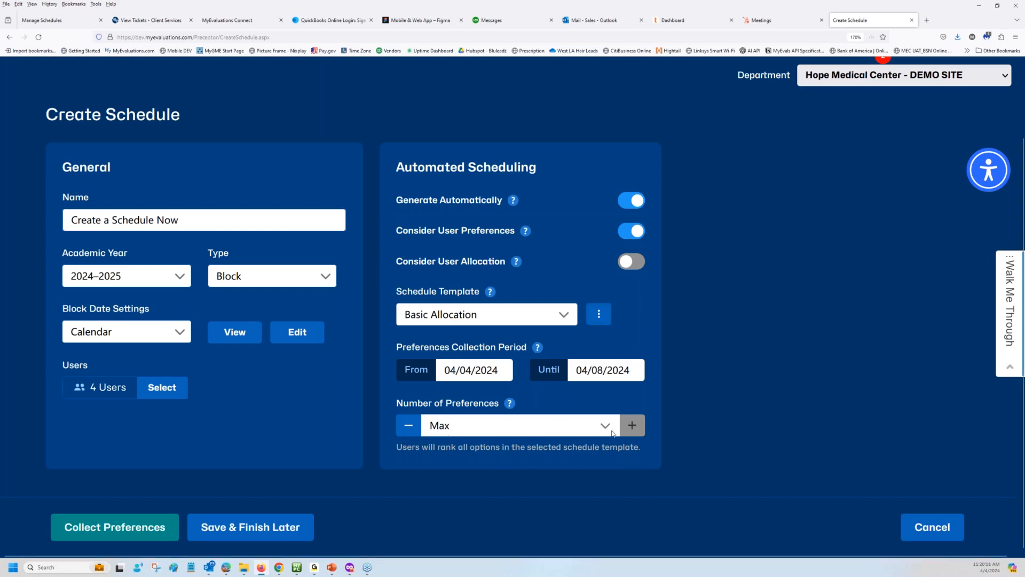
# Try to save the Basic Allocation template with a third option, then leave the template editor.
pyautogui.click(600, 317)
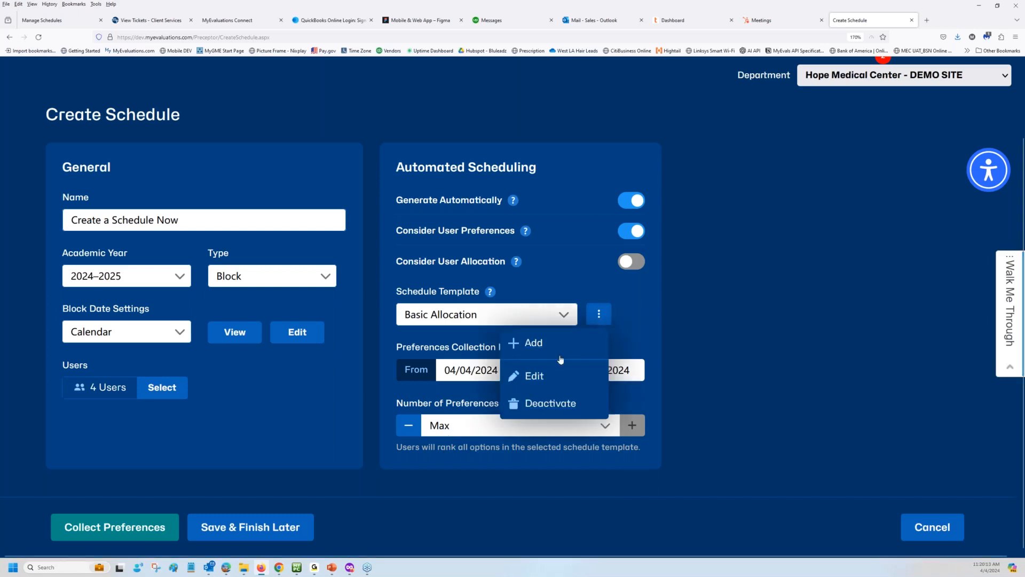
pyautogui.click(535, 376)
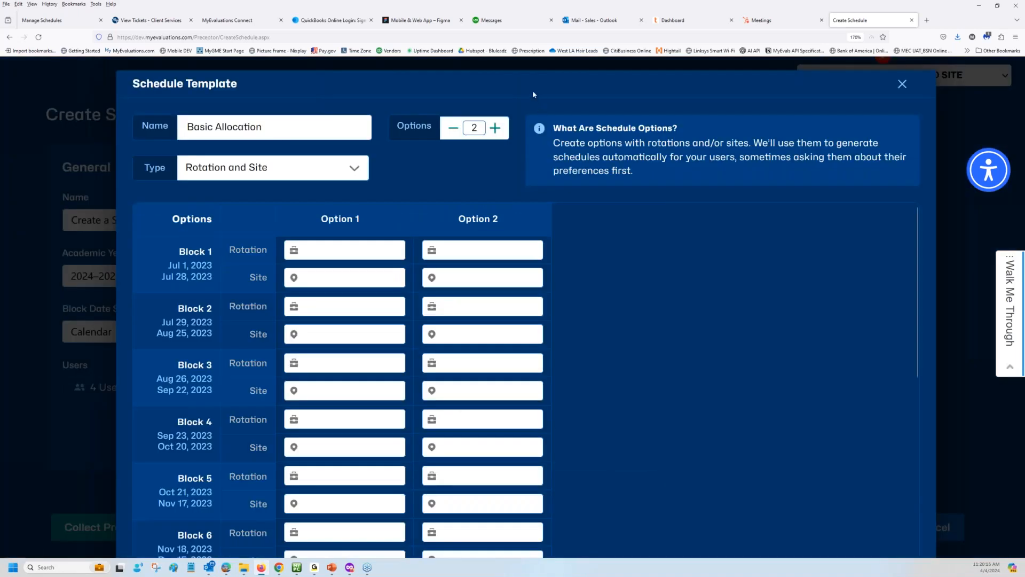
pyautogui.click(495, 129)
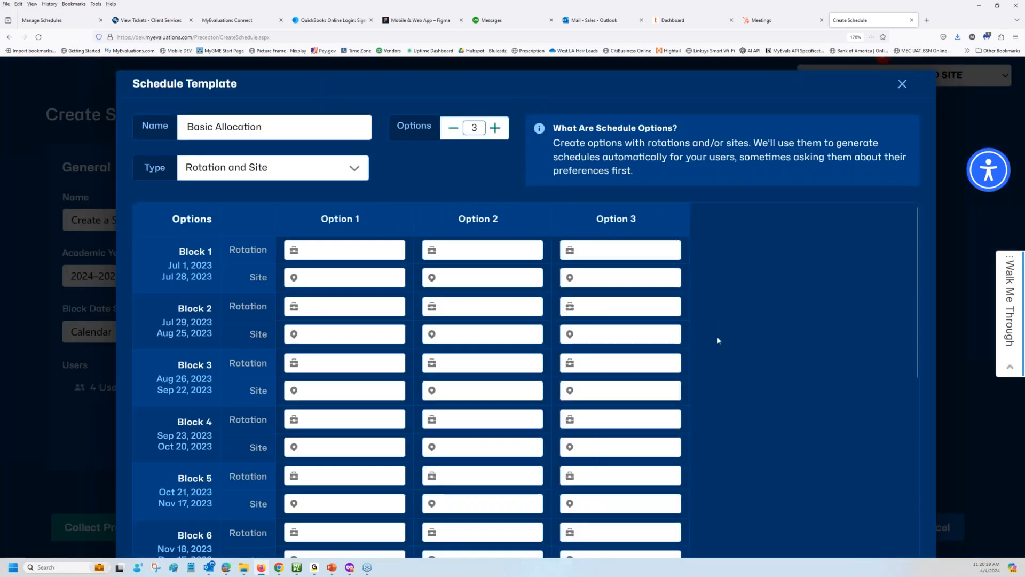
pyautogui.scroll(-6, 719, 340)
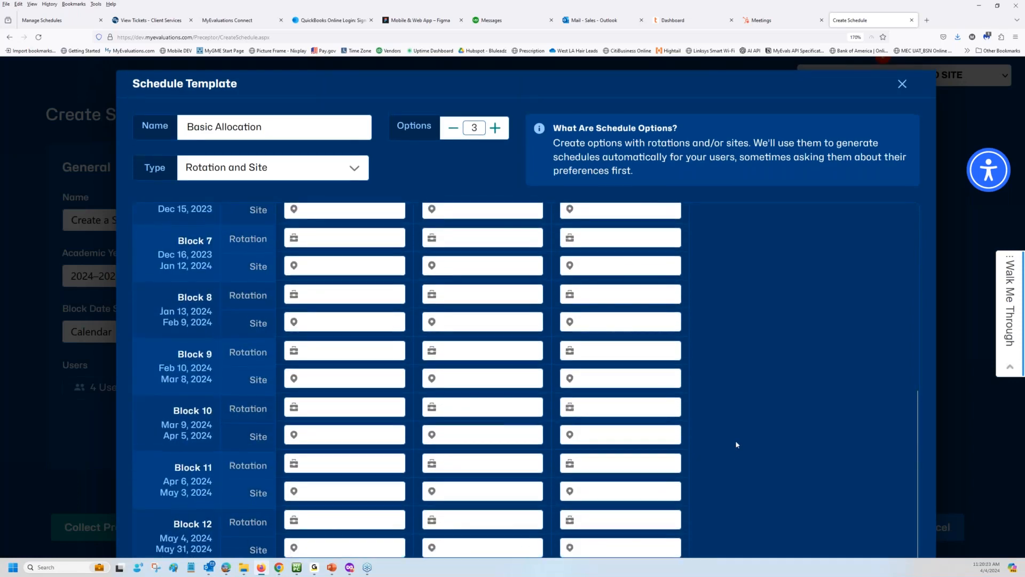
pyautogui.scroll(1, 737, 442)
pyautogui.scroll(-4, 735, 435)
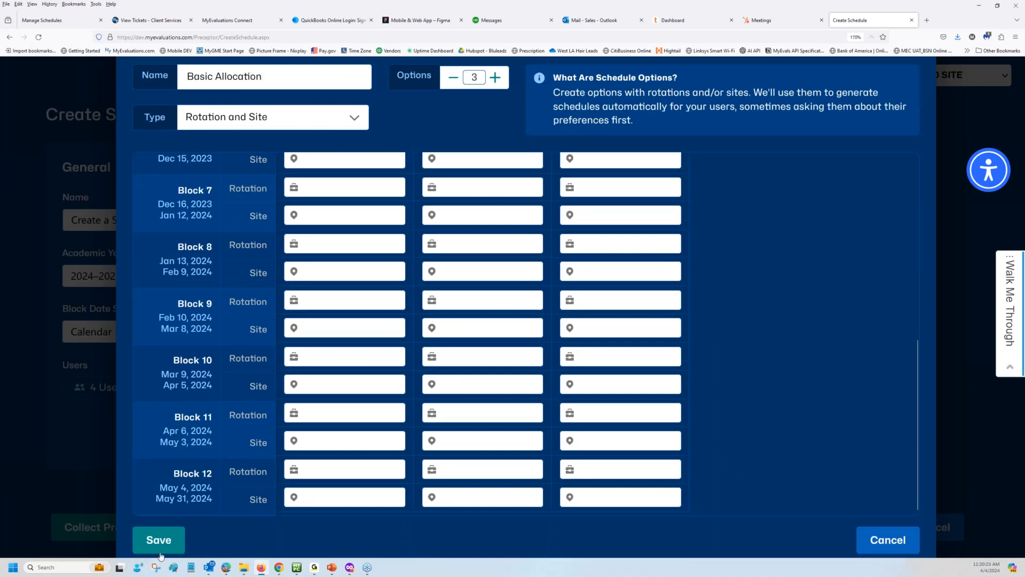
pyautogui.click(160, 552)
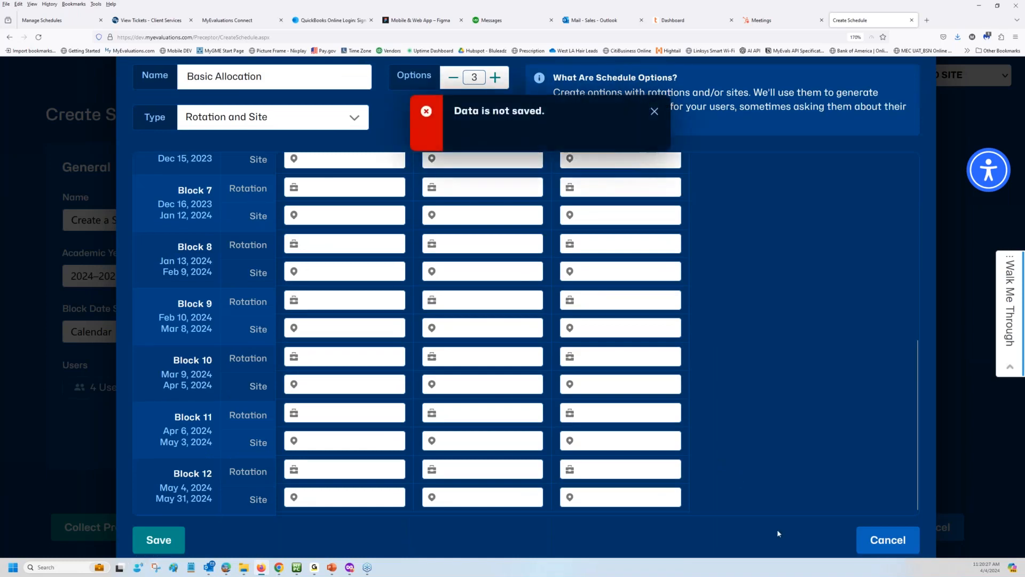
pyautogui.click(896, 547)
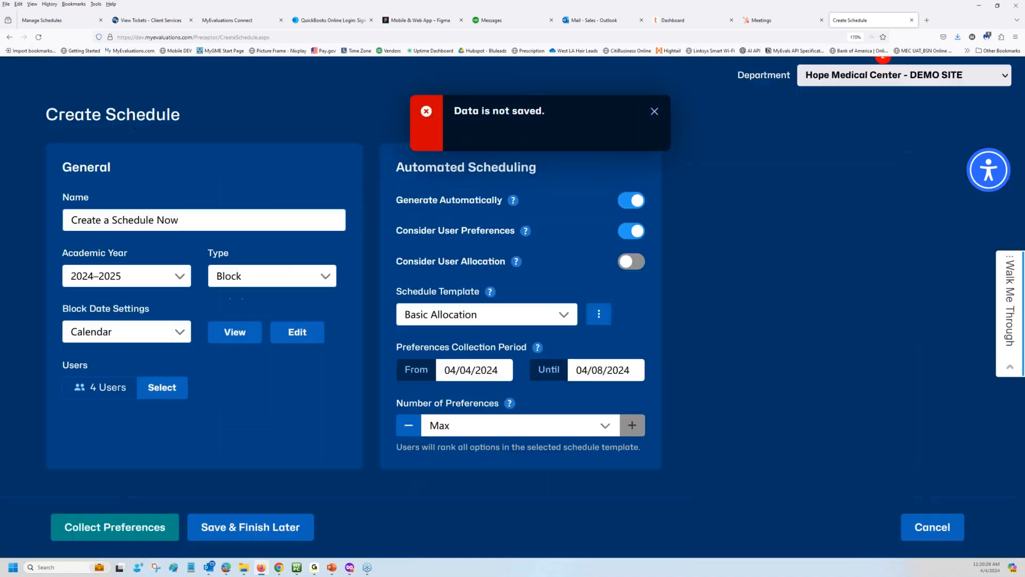
# Dismiss the error message, keep the number of preferences at Max, and start collecting preferences for the schedule.
pyautogui.click(587, 430)
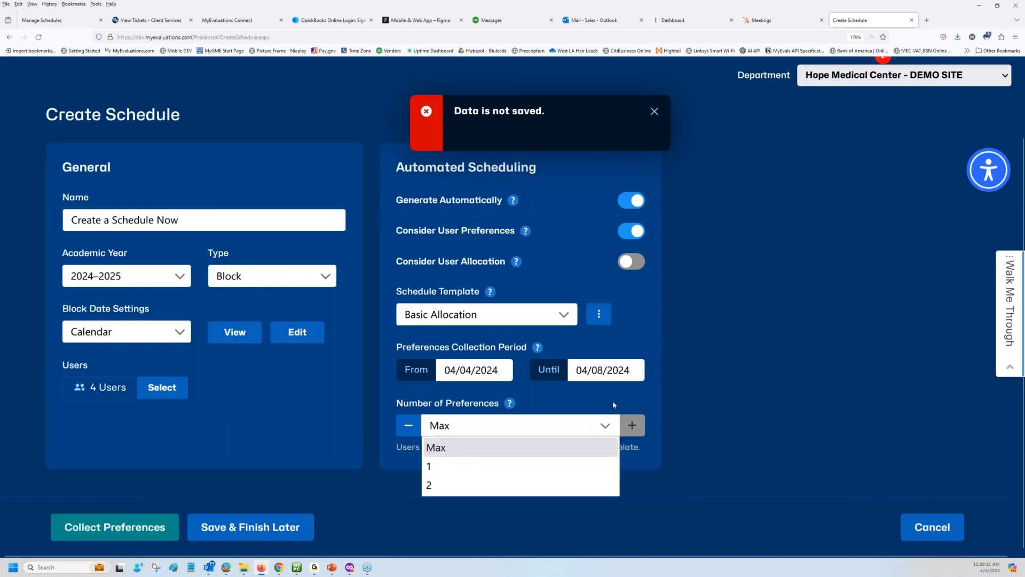
pyautogui.click(654, 113)
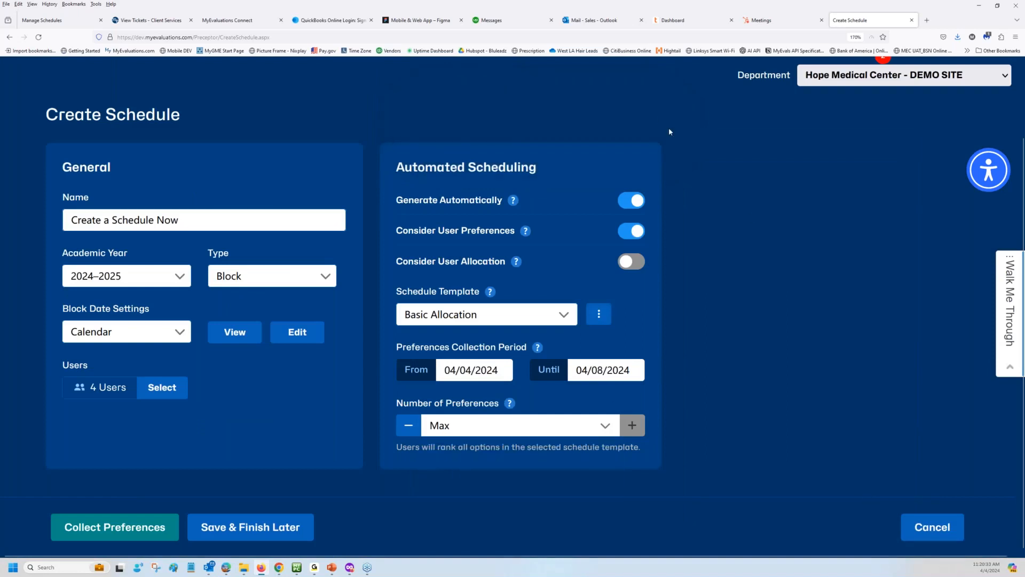
pyautogui.click(602, 435)
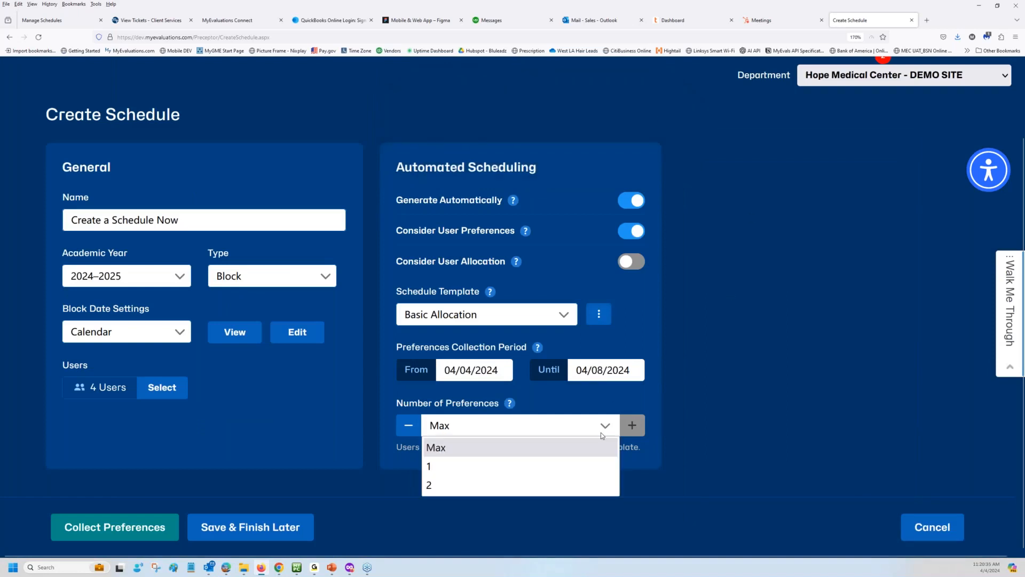
pyautogui.click(601, 434)
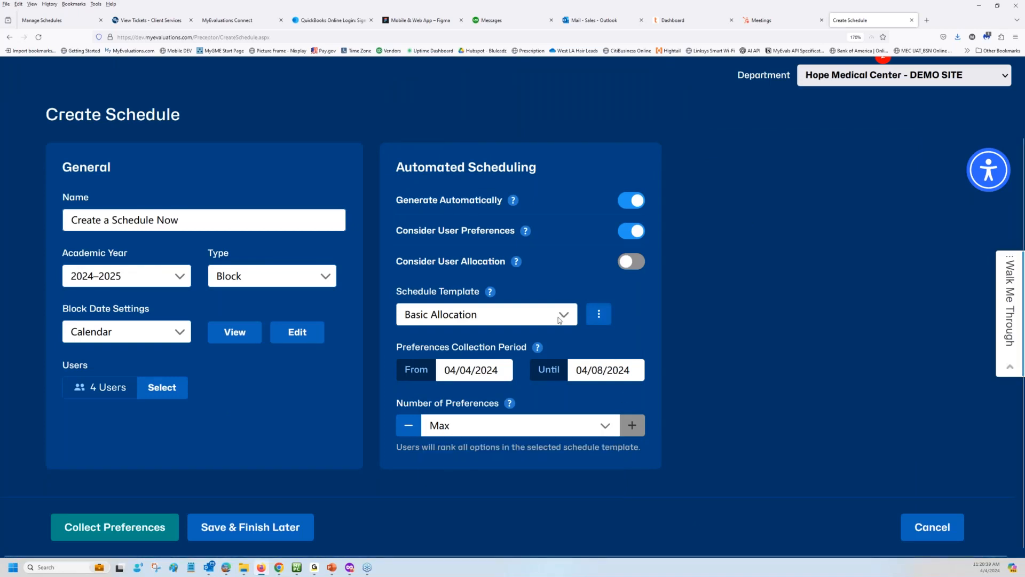
pyautogui.click(119, 529)
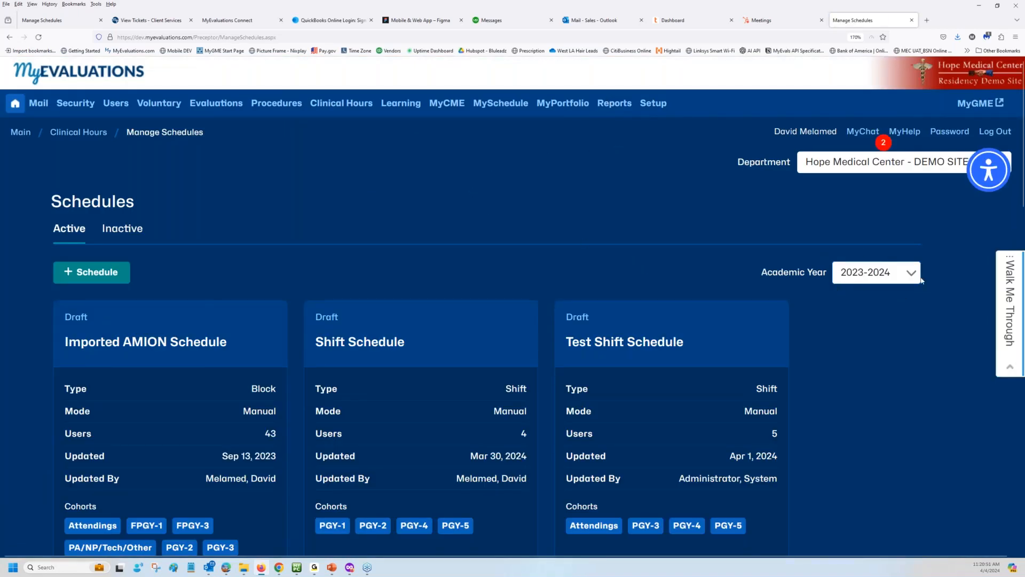
# List the 2024-2025 schedules and open Create a Schedule Now to review its block grid.
pyautogui.click(888, 280)
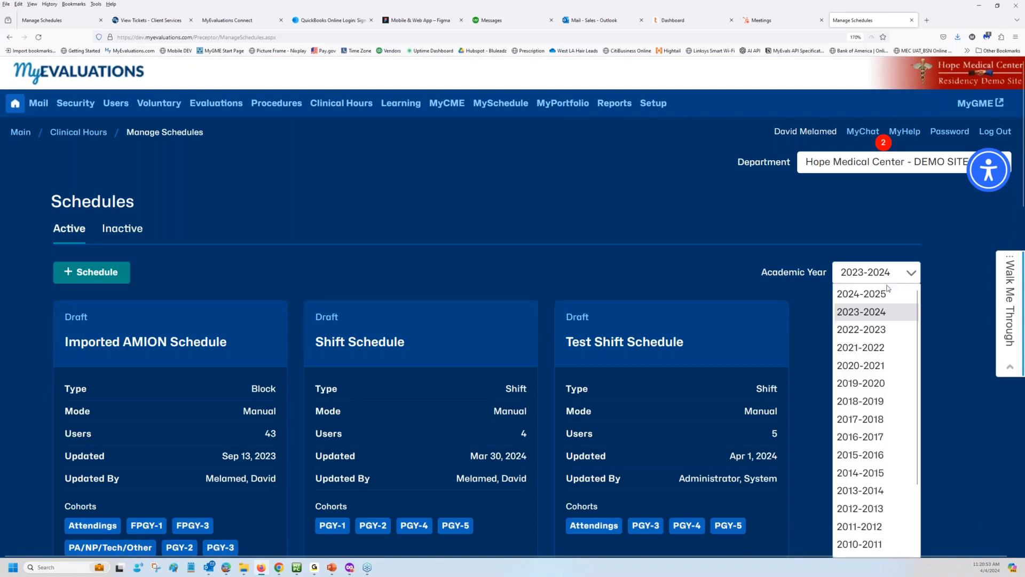
pyautogui.click(888, 294)
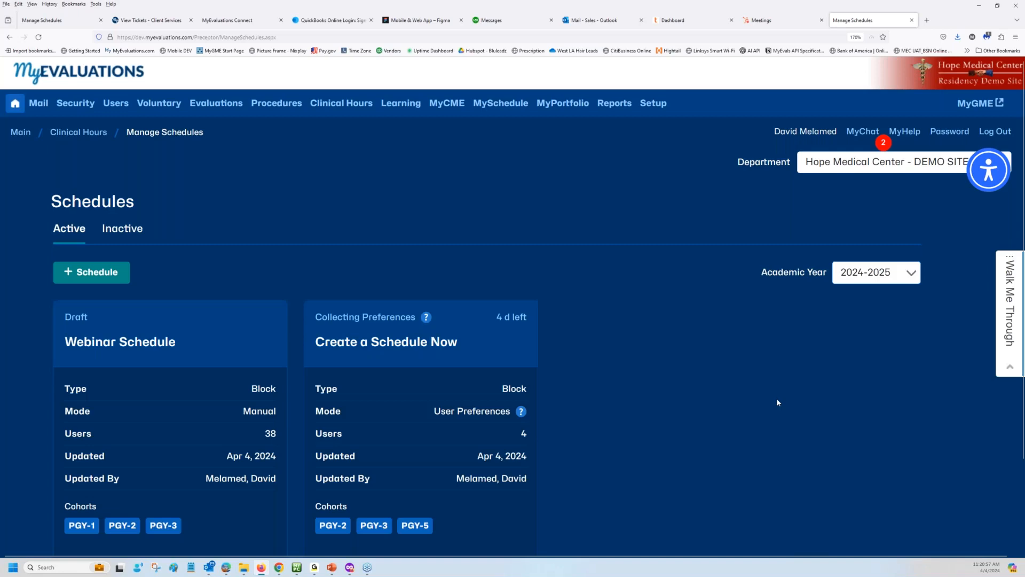
pyautogui.scroll(-2, 721, 398)
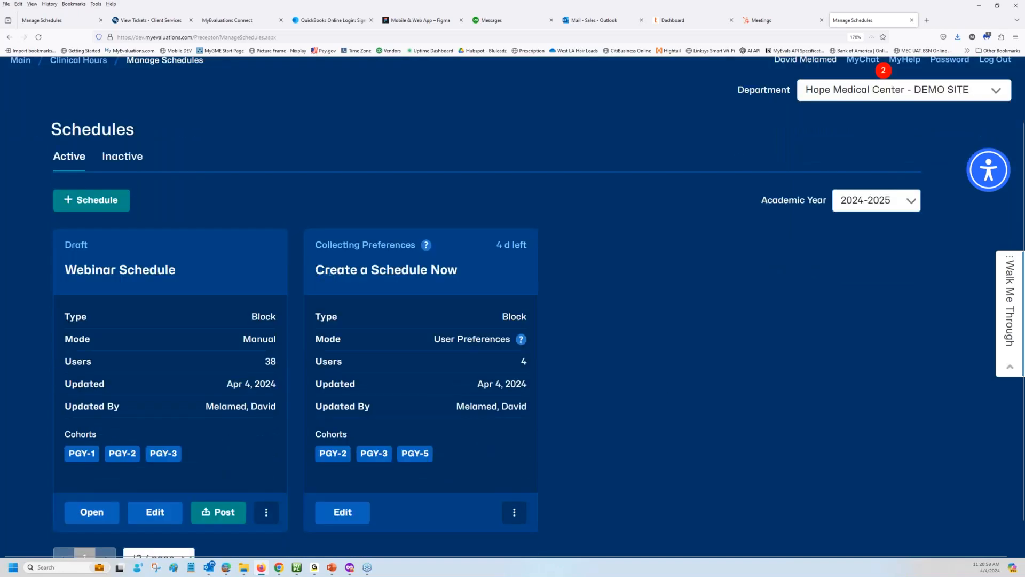
pyautogui.moveTo(329, 271); pyautogui.dragTo(458, 272)
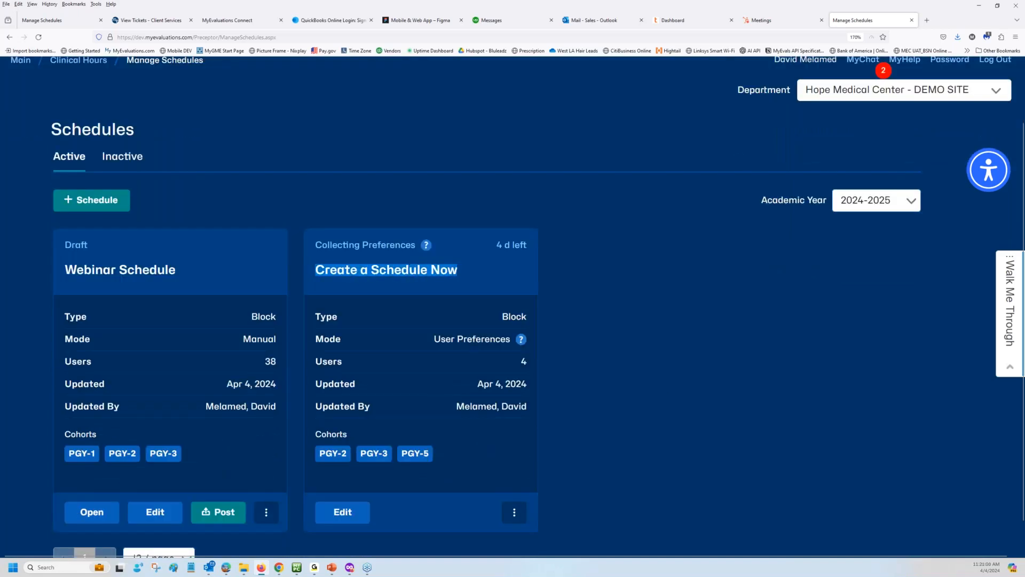
pyautogui.click(477, 273)
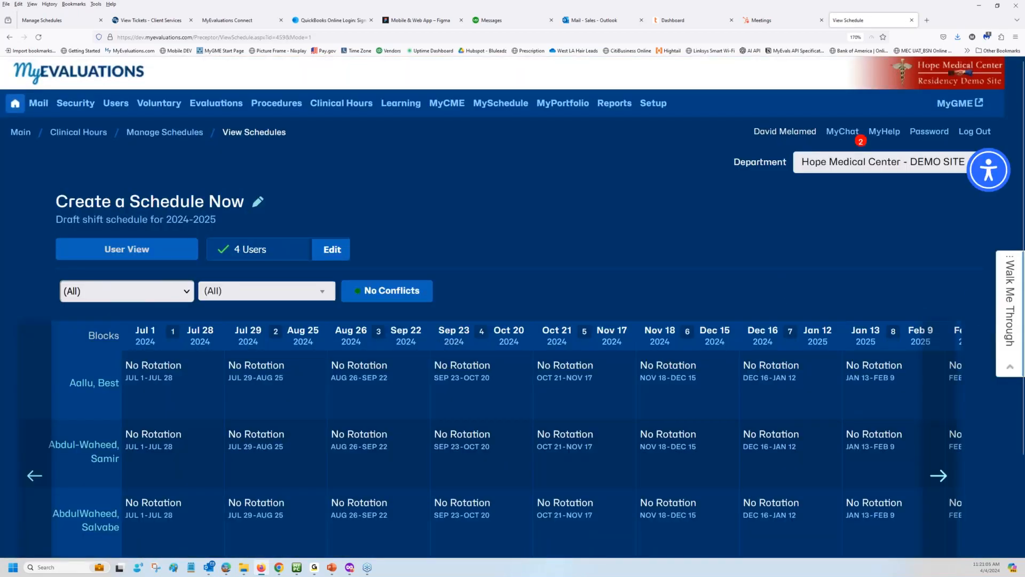
pyautogui.scroll(-2, 462, 374)
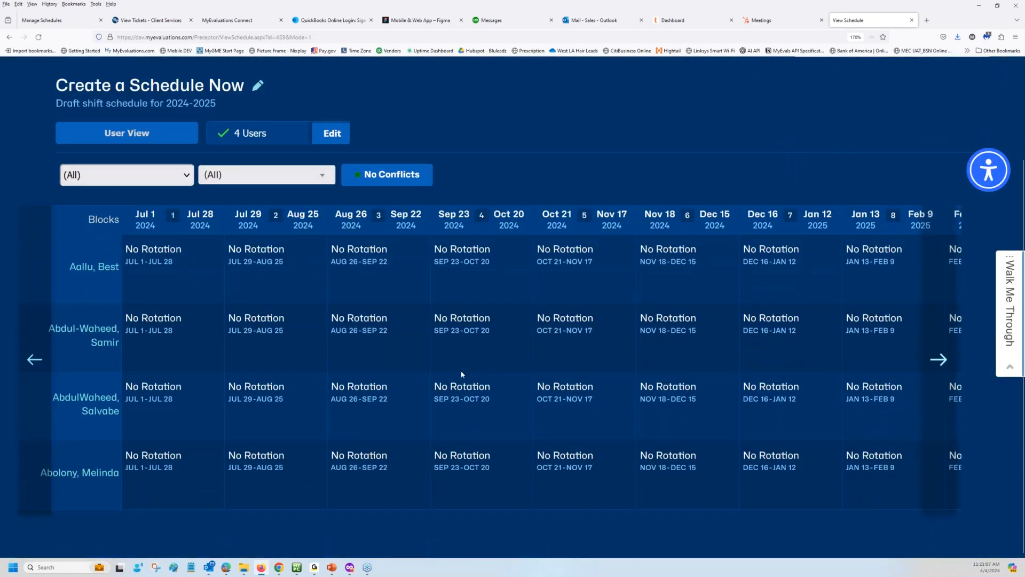
pyautogui.scroll(2, 460, 370)
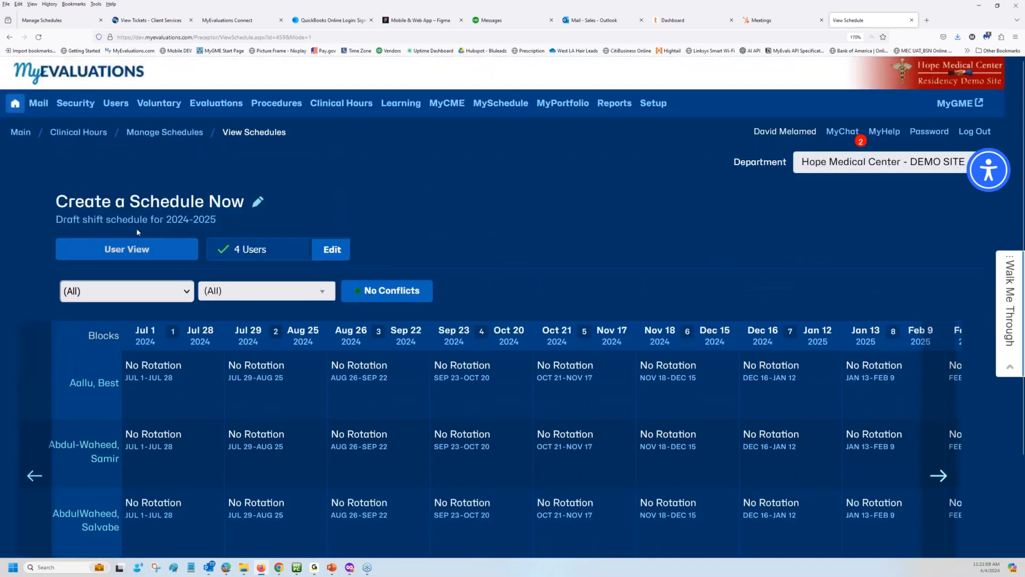
# Return to the 2024-2025 schedule list and open the user preferences of Create a Schedule Now.
pyautogui.click(13, 38)
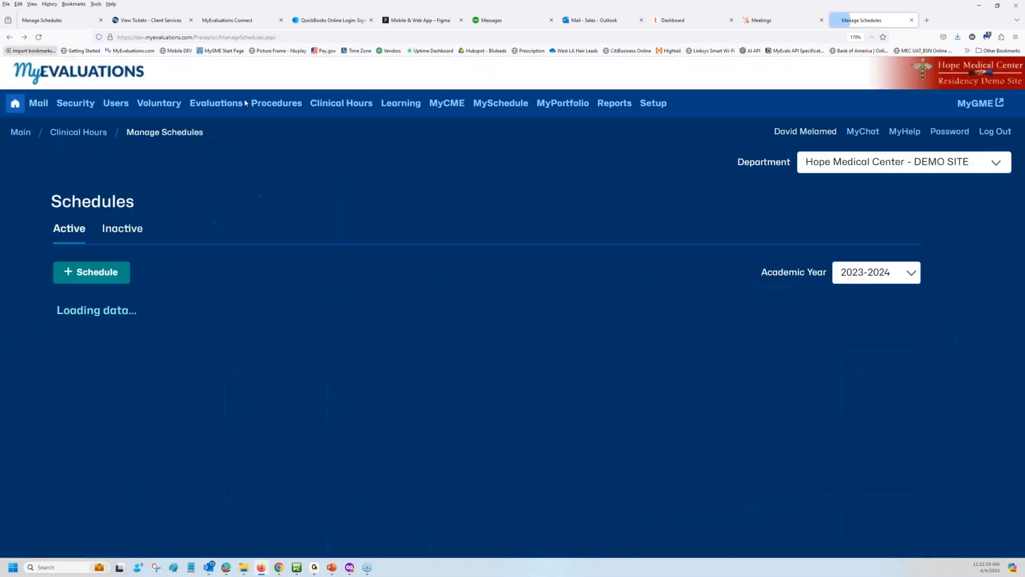
pyautogui.click(871, 279)
pyautogui.click(865, 294)
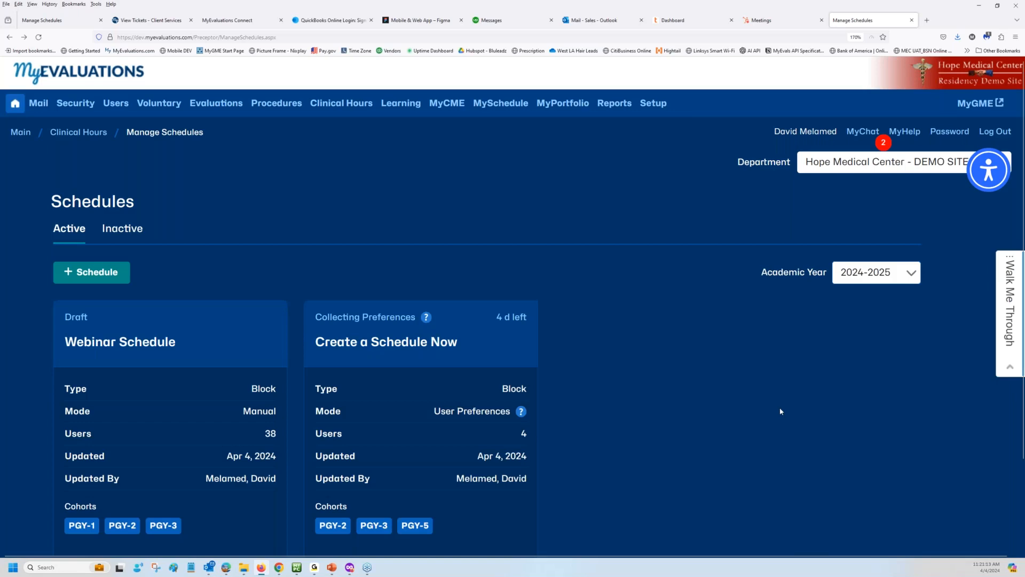
pyautogui.scroll(-2, 781, 411)
pyautogui.click(516, 481)
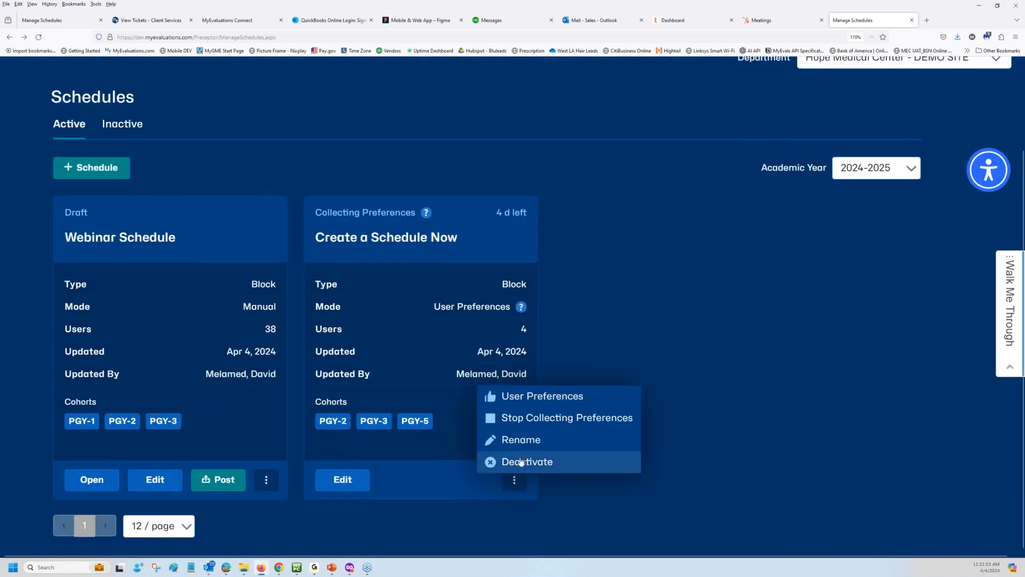
pyautogui.click(525, 398)
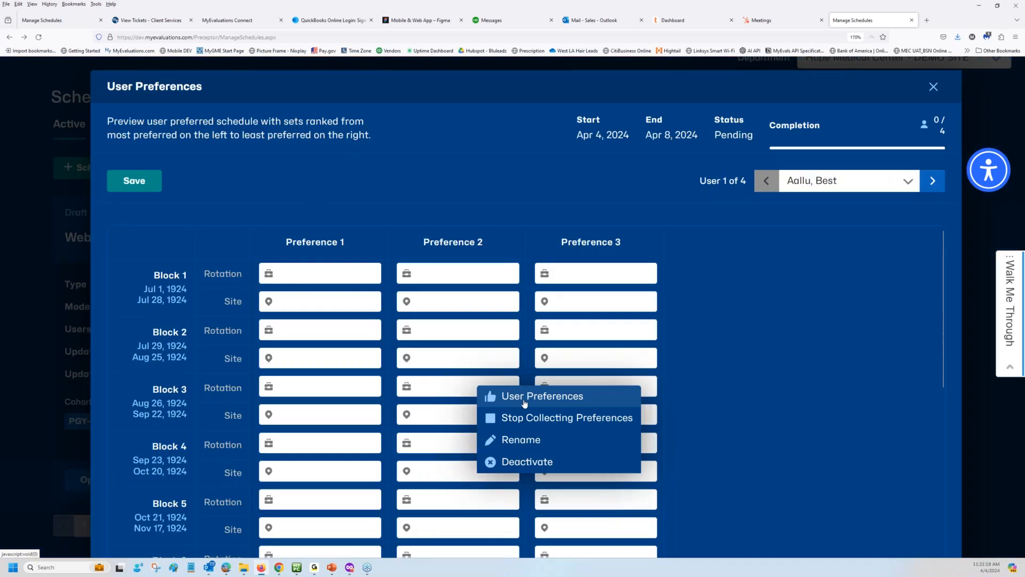
# Browse each user's preference sheet through the last user, then close the preferences preview.
pyautogui.click(932, 181)
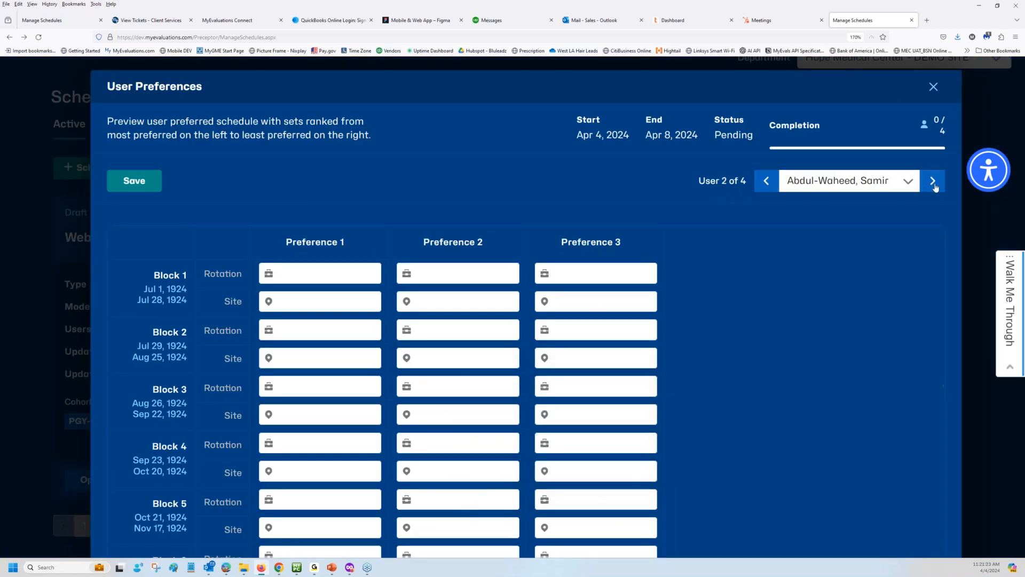
pyautogui.click(933, 182)
pyautogui.click(934, 183)
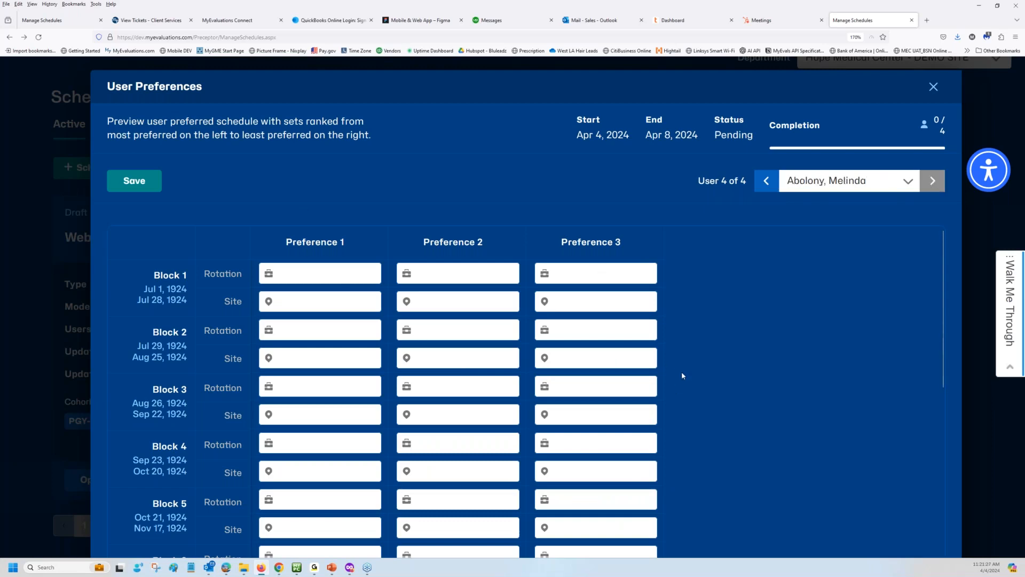
pyautogui.click(934, 87)
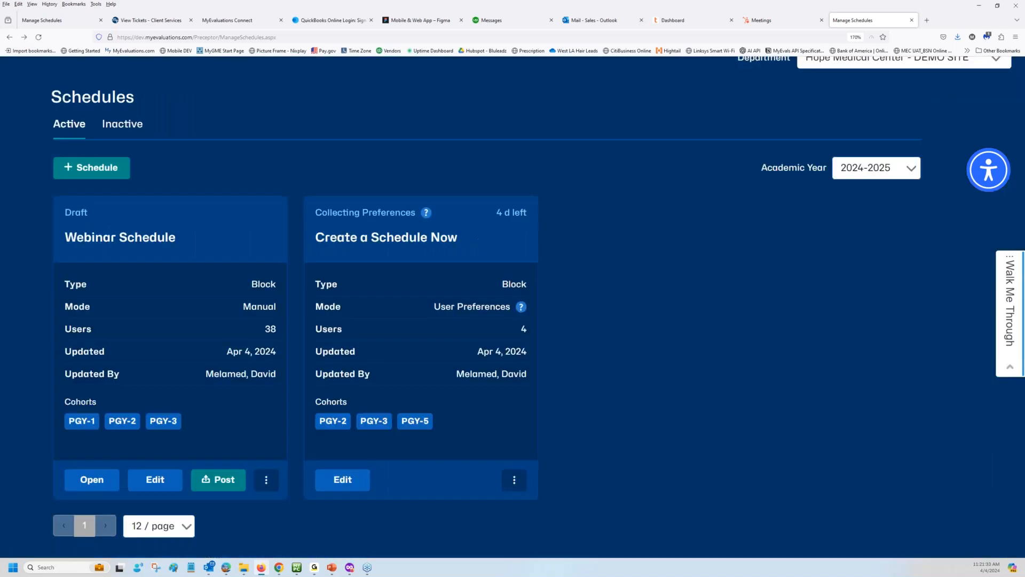
# Review the options for stopping preference collection on Create a Schedule Now, then cancel without stopping it.
pyautogui.click(515, 479)
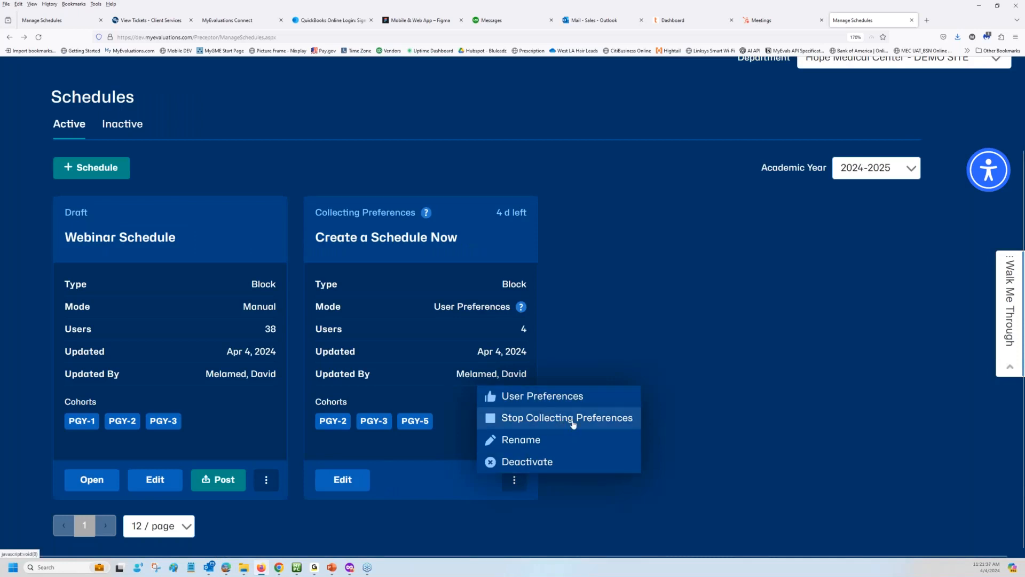
pyautogui.click(633, 424)
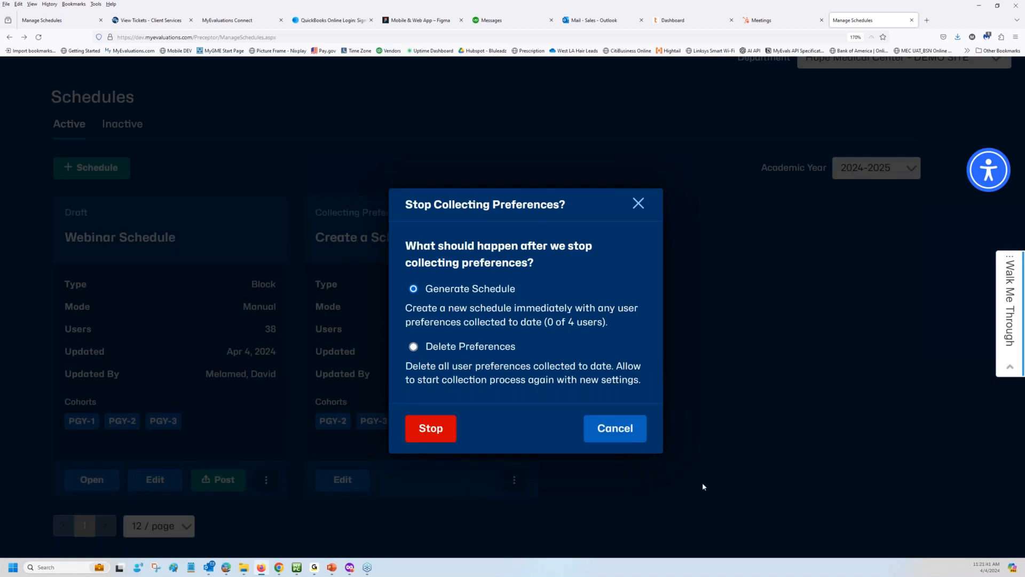
pyautogui.doubleClick(550, 322)
pyautogui.click(604, 439)
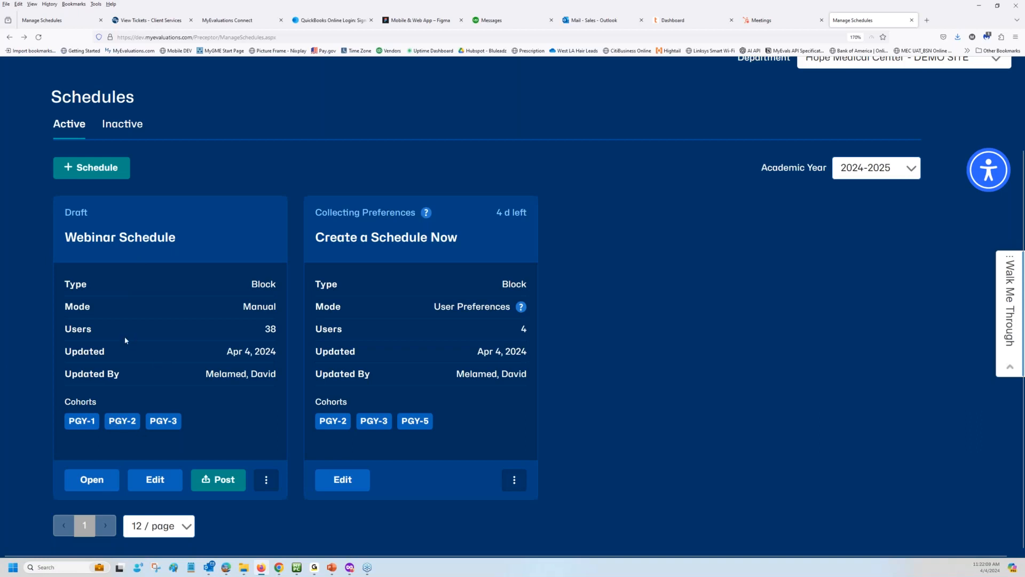
# Point out the Webinar Schedule's mode, then open the MySchedule view on the development site.
pyautogui.doubleClick(254, 304)
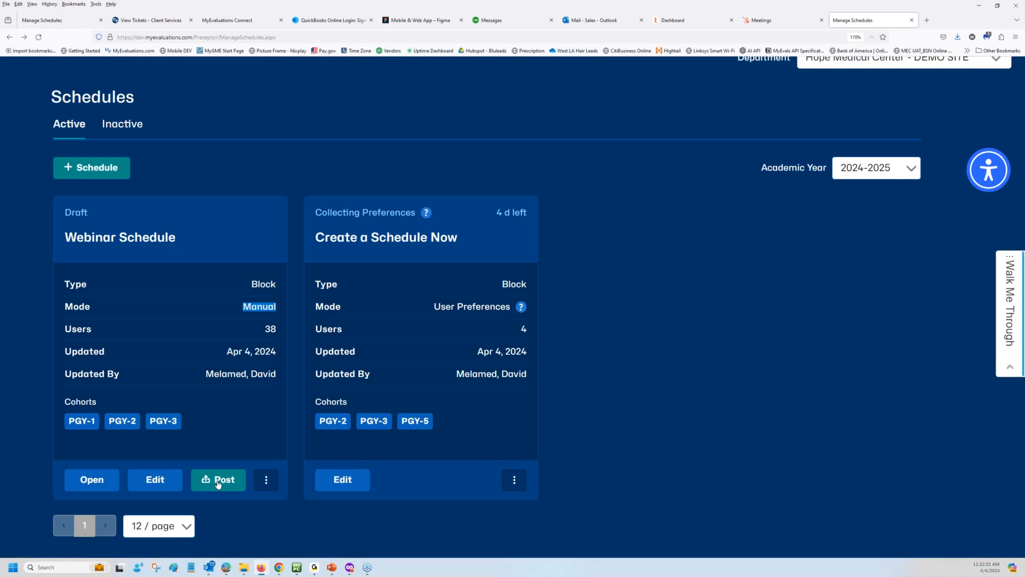
pyautogui.scroll(2, 269, 344)
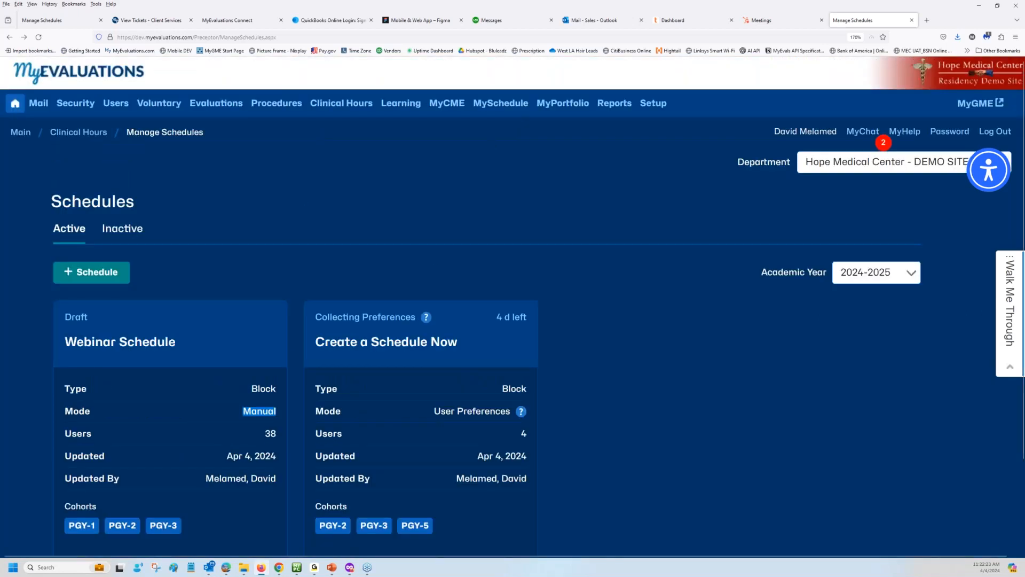
pyautogui.click(514, 109)
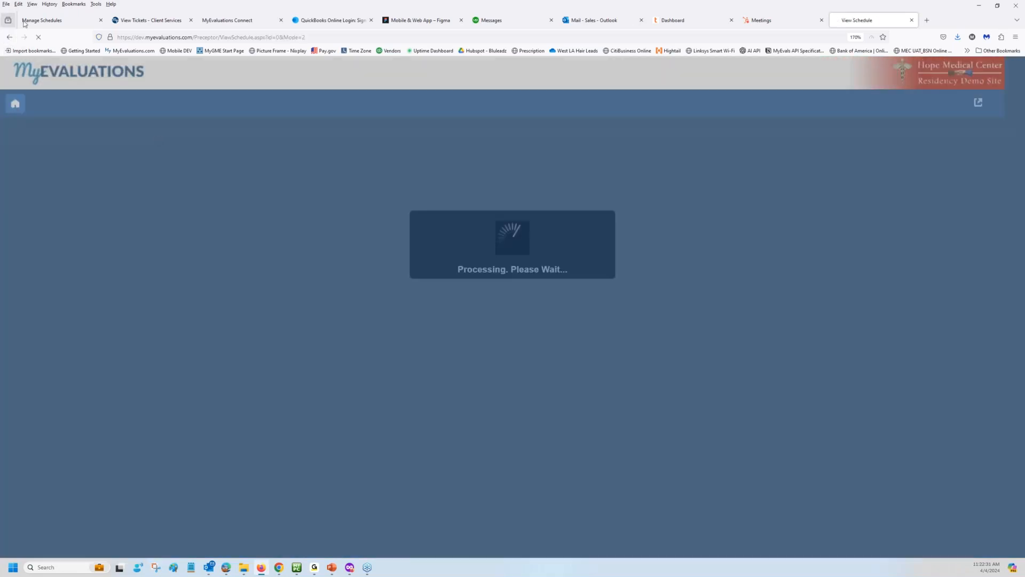
# Switch to the live site, open its MySchedule view, and reduce the page zoom to 150%.
pyautogui.click(40, 23)
pyautogui.click(526, 109)
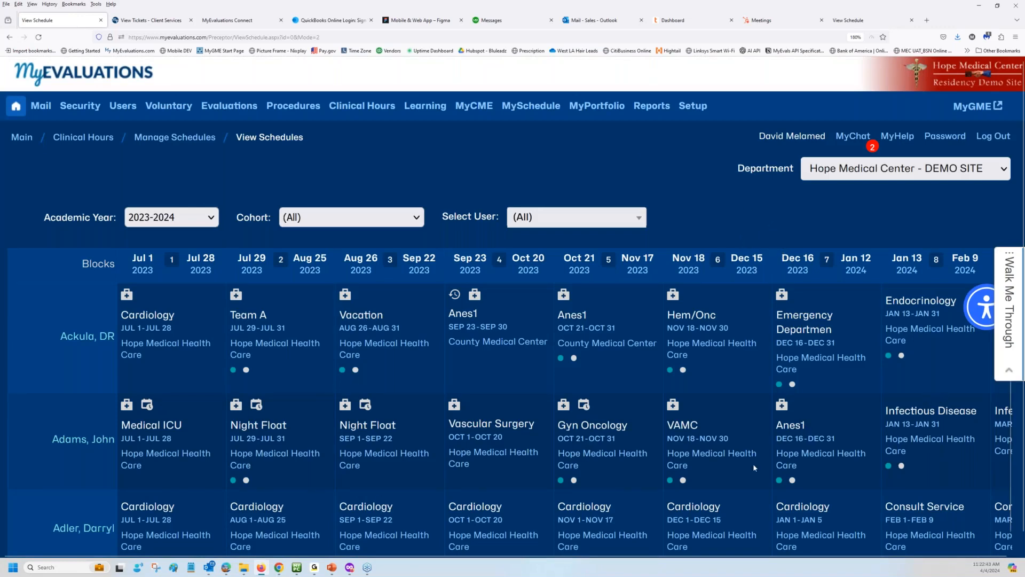
pyautogui.hotkey('ctrl', '-')
pyautogui.hotkey('ctrl', '-')
pyautogui.hotkey('ctrl', '-')
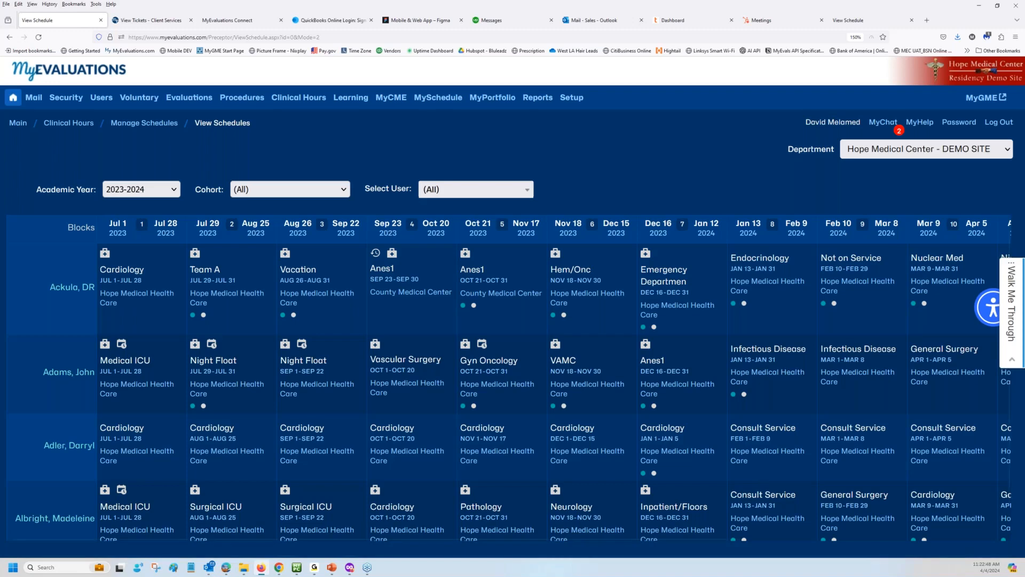
# Set the development site's page zoom to 150% and compare its schedule view with the live site's.
pyautogui.click(855, 21)
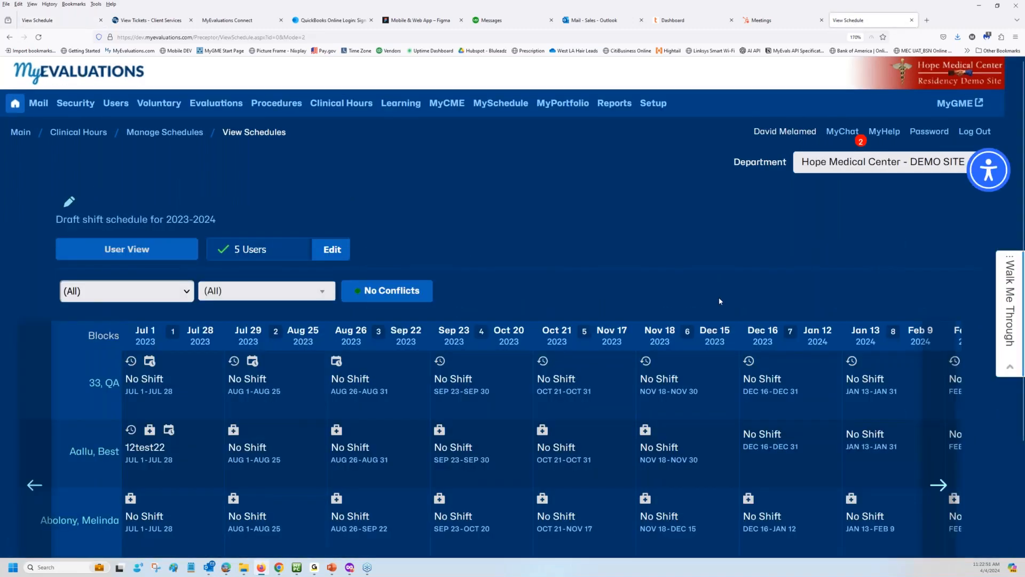
pyautogui.hotkey('ctrl', '-')
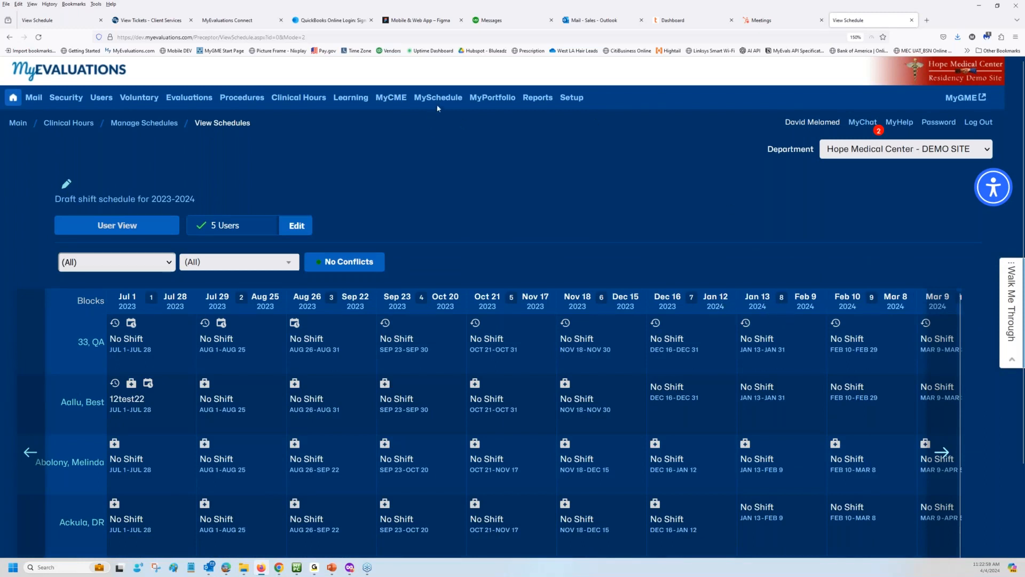
pyautogui.click(47, 20)
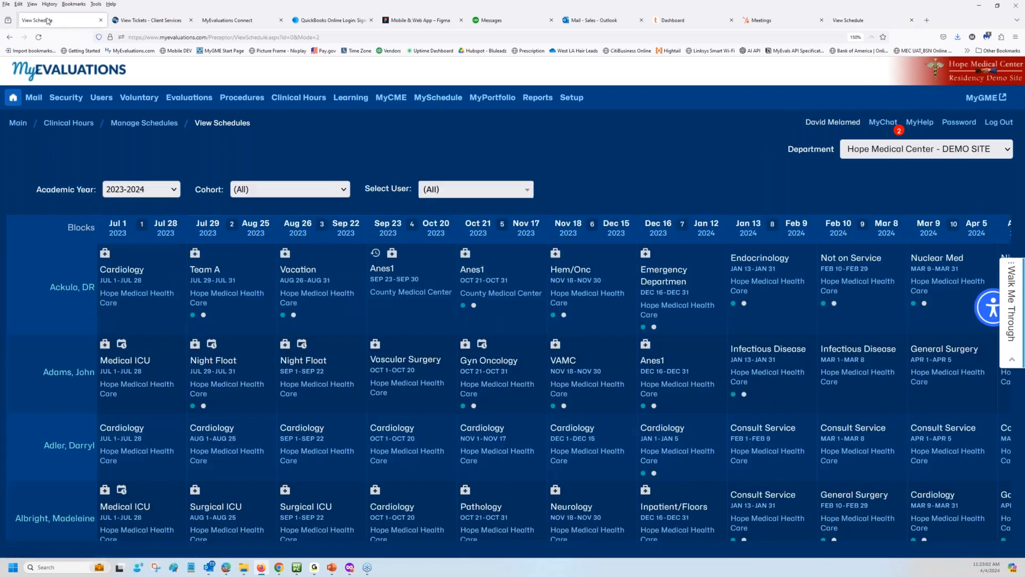
pyautogui.click(839, 21)
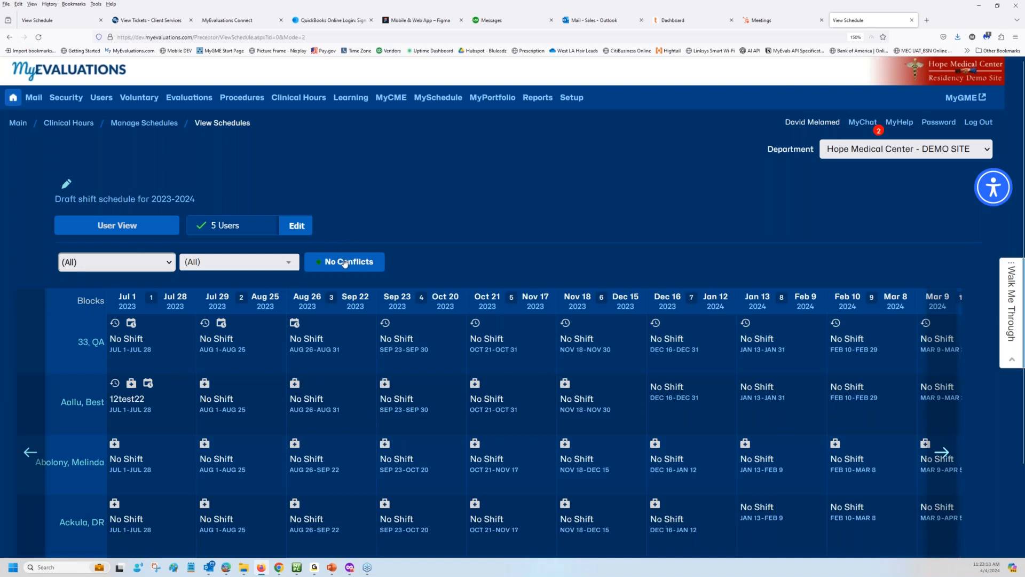
# Review the development schedule's cohort and user filter choices, then look through the later blocks and return to the first.
pyautogui.click(167, 261)
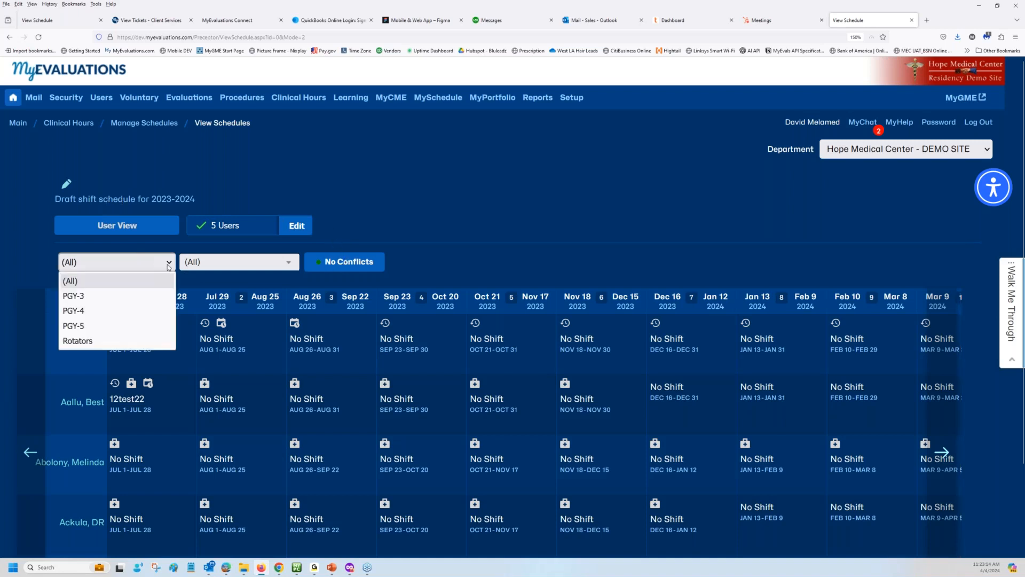
pyautogui.click(216, 263)
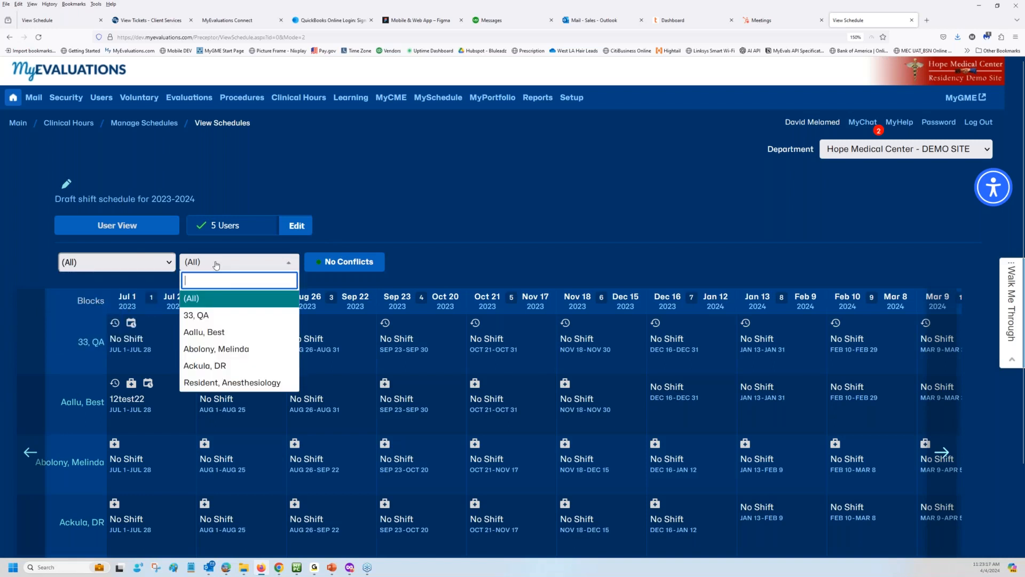
pyautogui.click(431, 229)
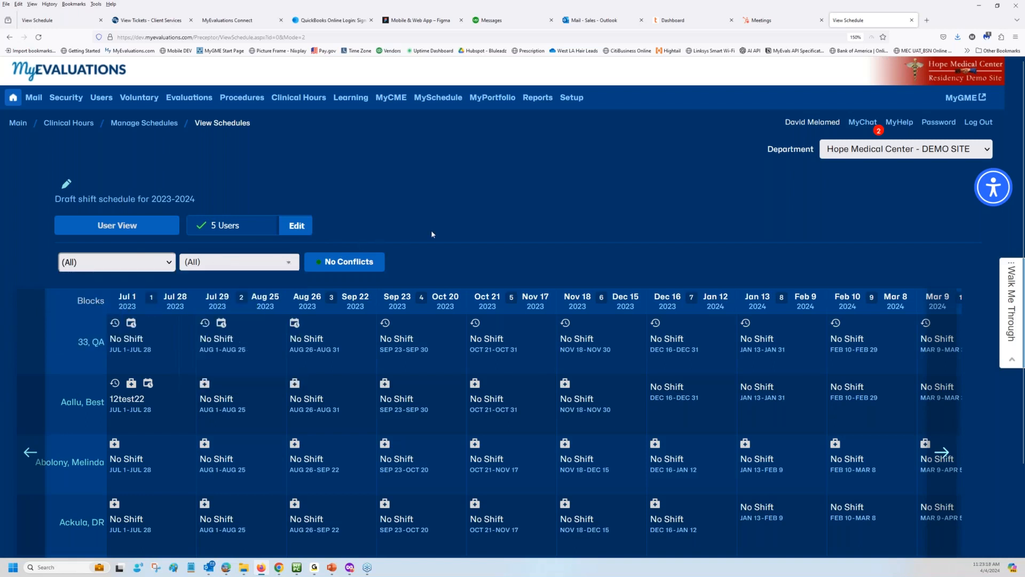
pyautogui.click(943, 453)
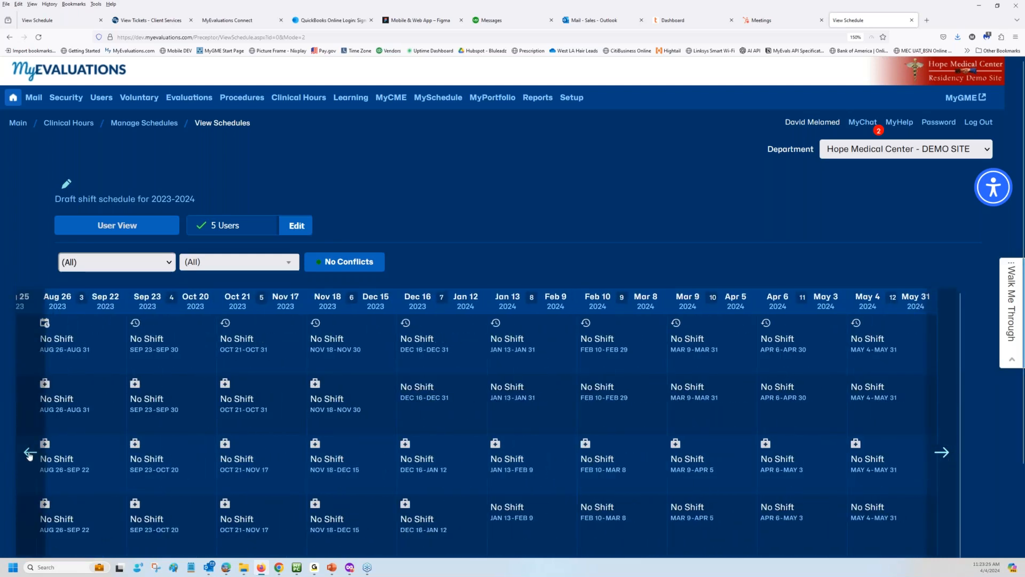
pyautogui.click(30, 453)
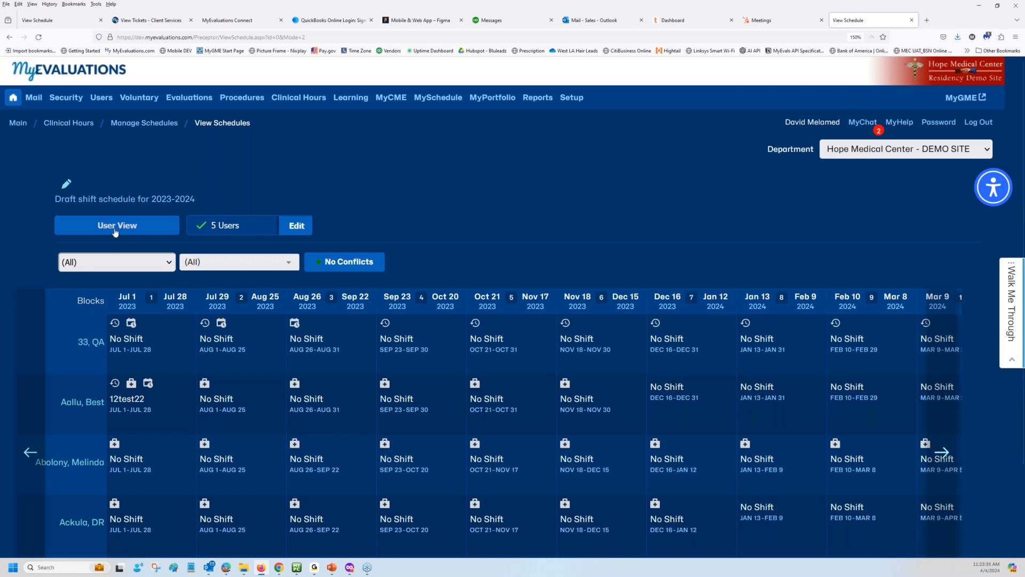
# Filter the development schedule to the third listed user and switch to Shift View.
pyautogui.click(220, 263)
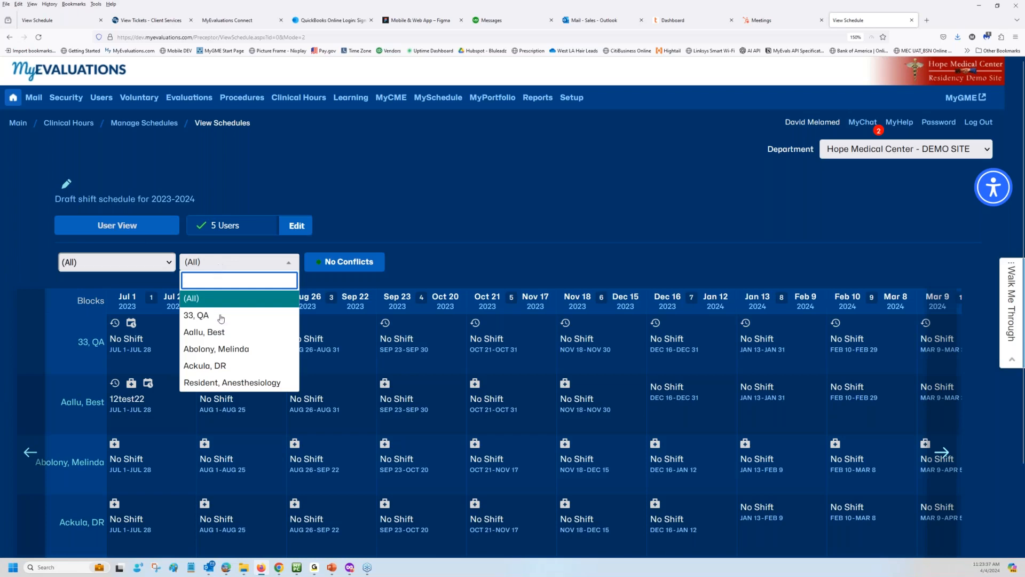
pyautogui.scroll(-2, 223, 358)
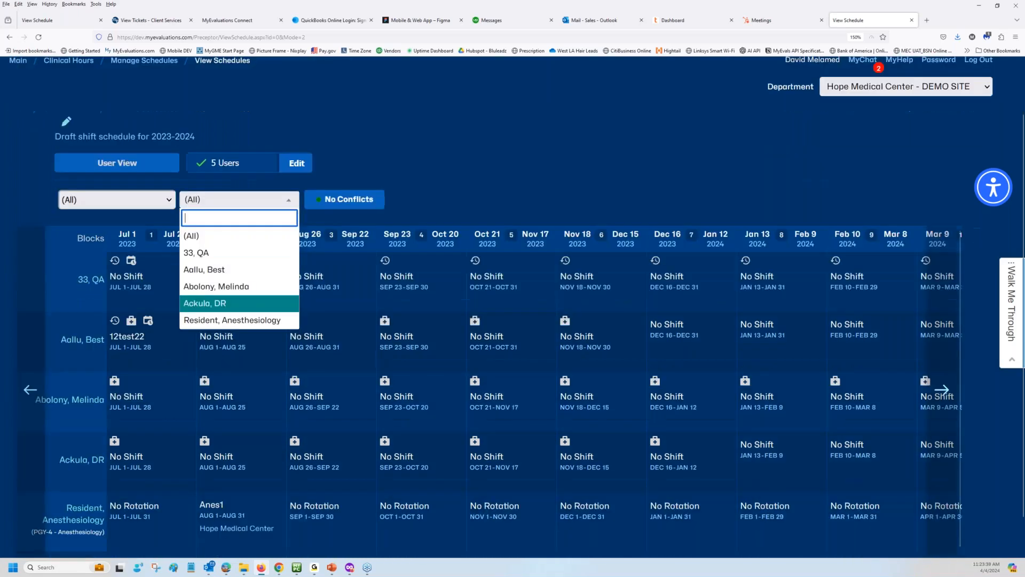
pyautogui.click(223, 287)
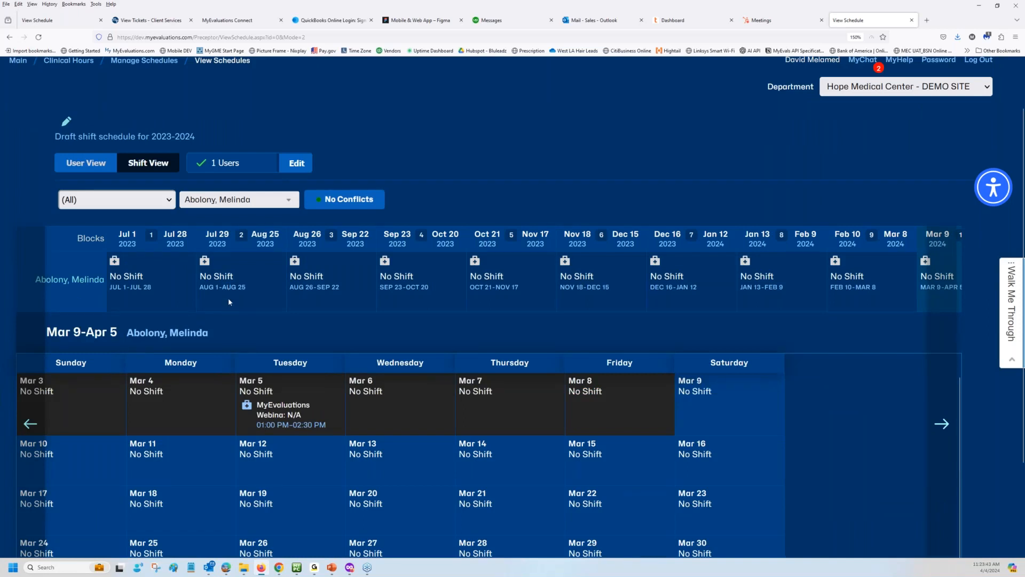
pyautogui.click(155, 167)
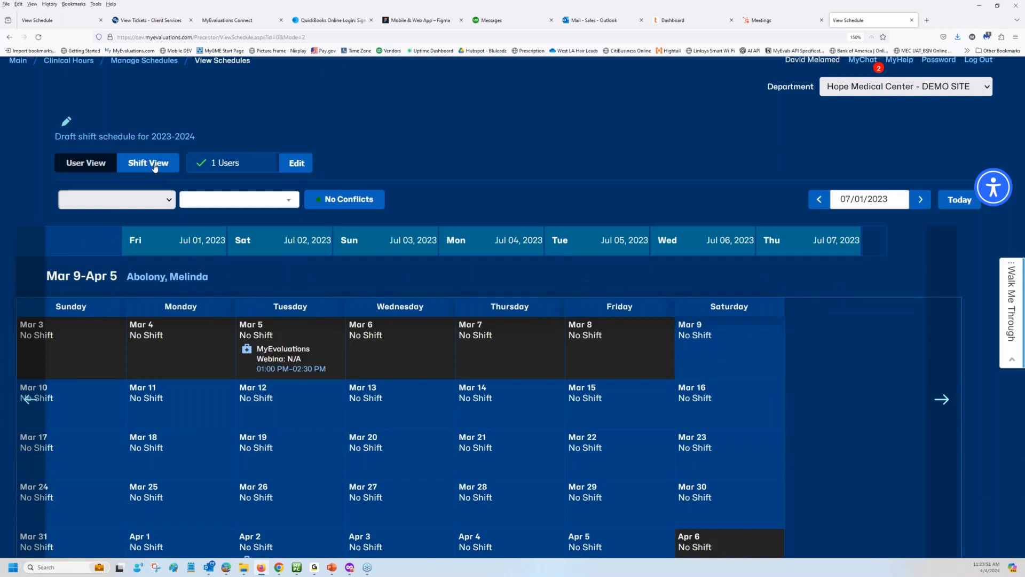
pyautogui.scroll(2, 225, 350)
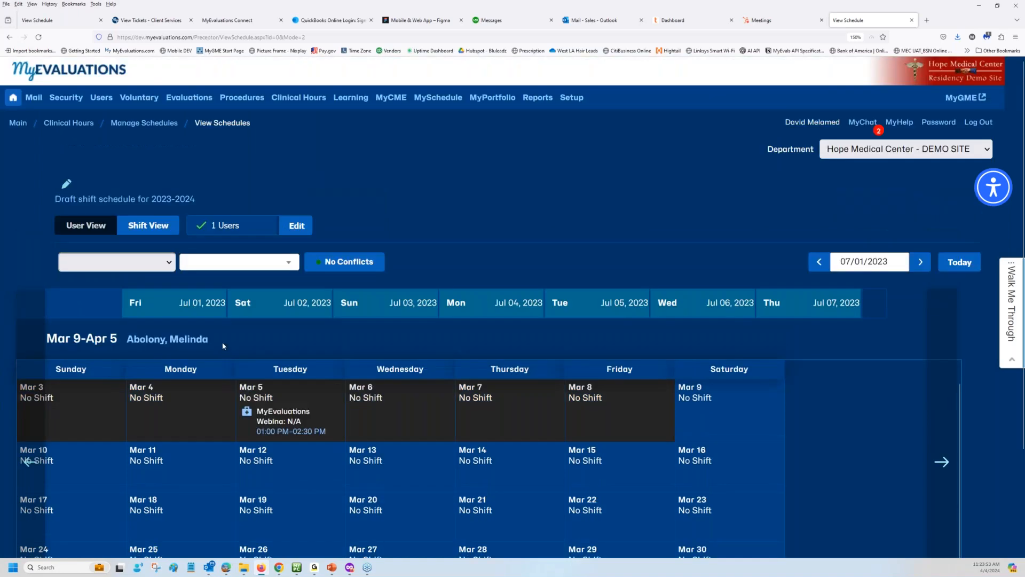
# Go to the Clinical Hours page and open Create & Manage Schedules.
pyautogui.click(298, 101)
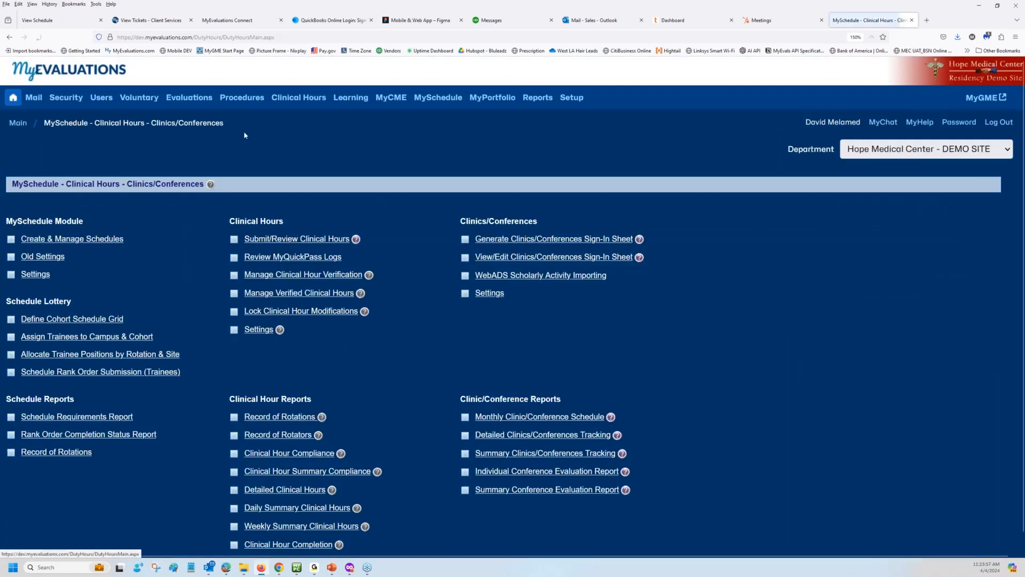
pyautogui.click(72, 238)
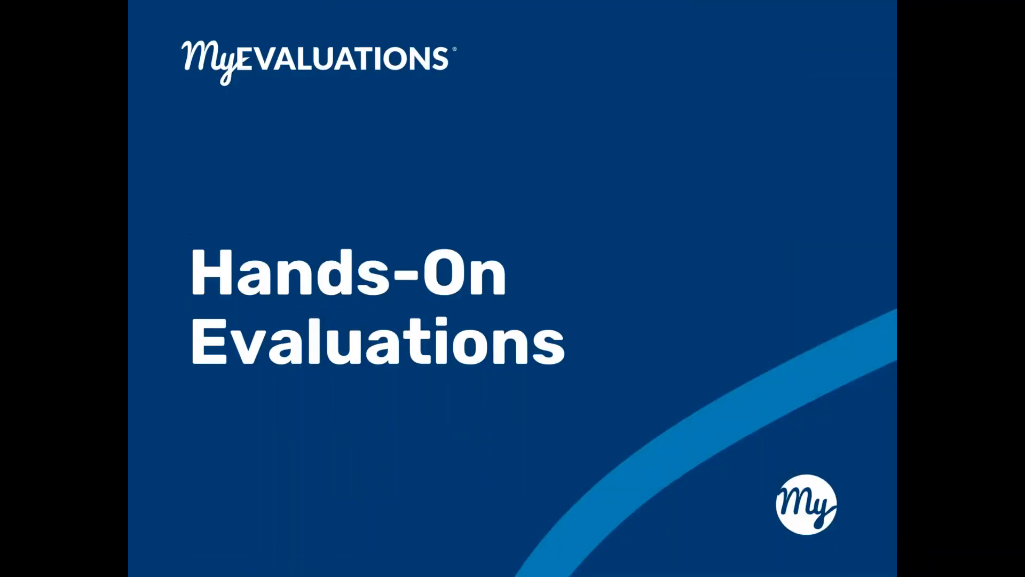